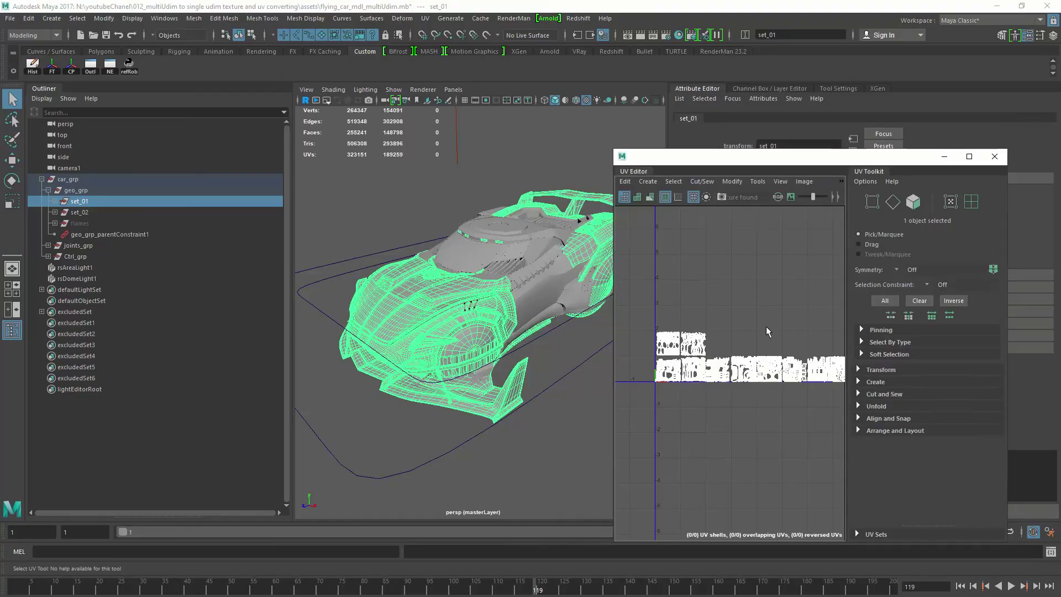
# Examine set_01's UV tiles in the UV Editor and inspect the car model from different angles in the perspective view
pyautogui.scroll(-3, 715, 314)
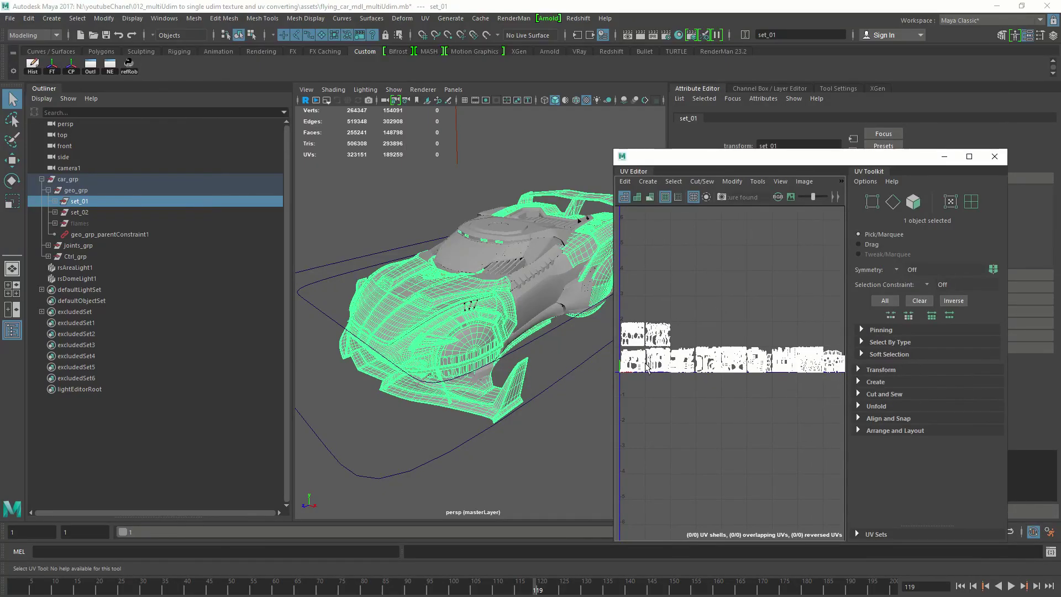
pyautogui.keyDown('alt'); pyautogui.moveTo(647, 368); pyautogui.dragTo(653, 366, button='middle'); pyautogui.keyUp('alt')
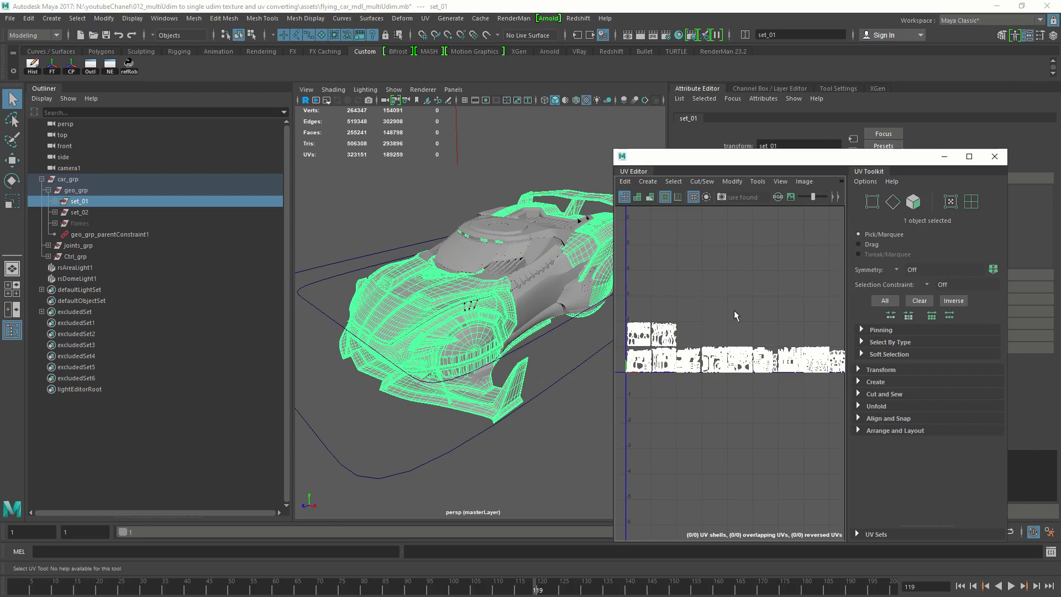
pyautogui.scroll(-5, 748, 326)
pyautogui.scroll(3, 749, 386)
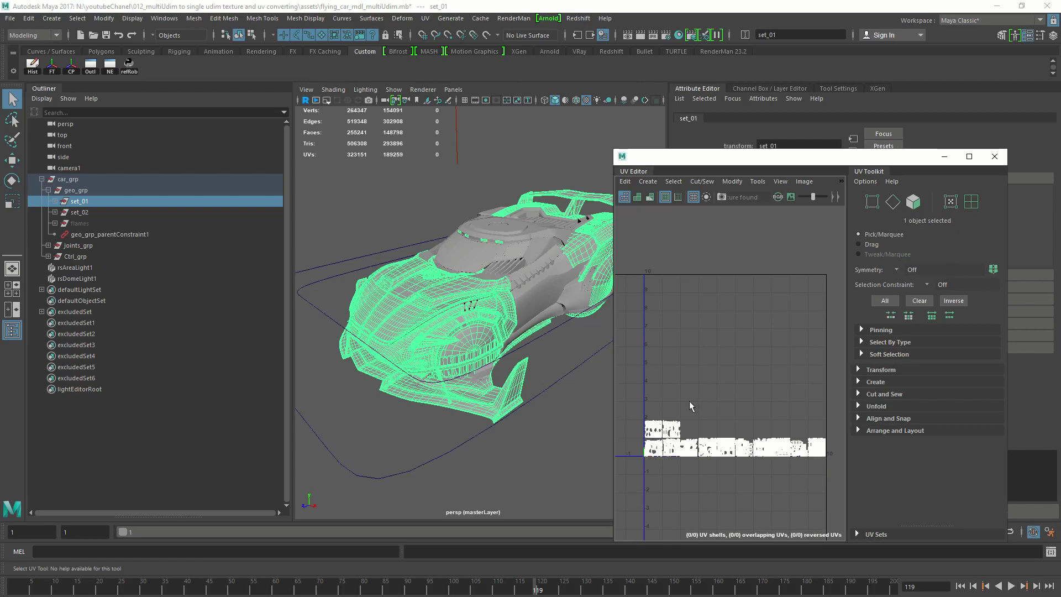
pyautogui.scroll(-8, 456, 325)
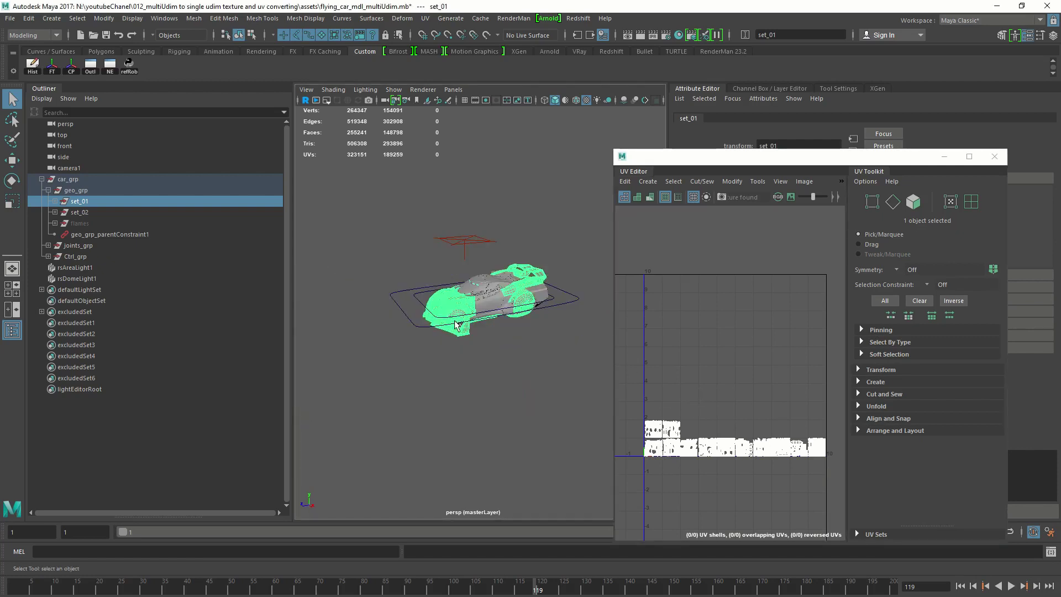
pyautogui.keyDown('alt'); pyautogui.moveTo(456, 325); pyautogui.dragTo(509, 308); pyautogui.keyUp('alt')
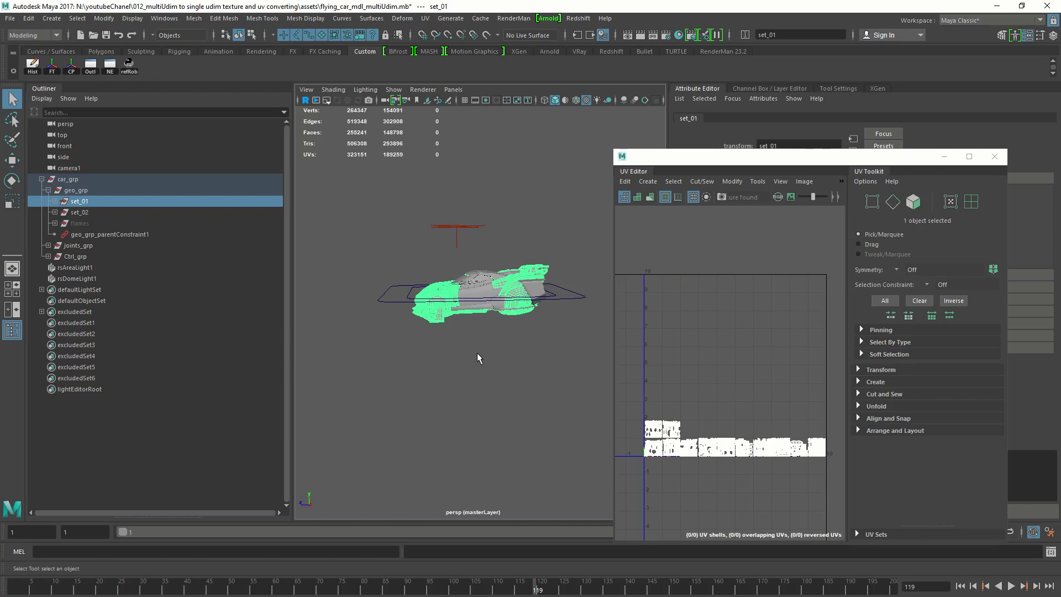
pyautogui.click(490, 303)
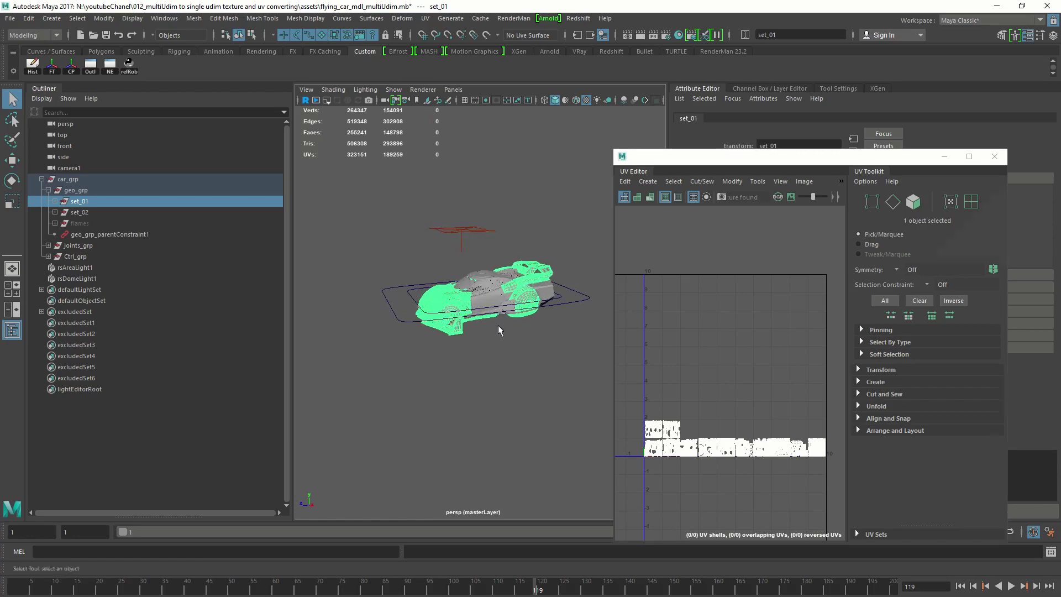
pyautogui.press('f')
pyautogui.keyDown('alt'); pyautogui.moveTo(577, 308); pyautogui.dragTo(514, 301); pyautogui.keyUp('alt')
# Narrow the Outliner to enlarge the perspective view, and render the car in the Redshift Render View
pyautogui.moveTo(291, 238); pyautogui.dragTo(233, 234)
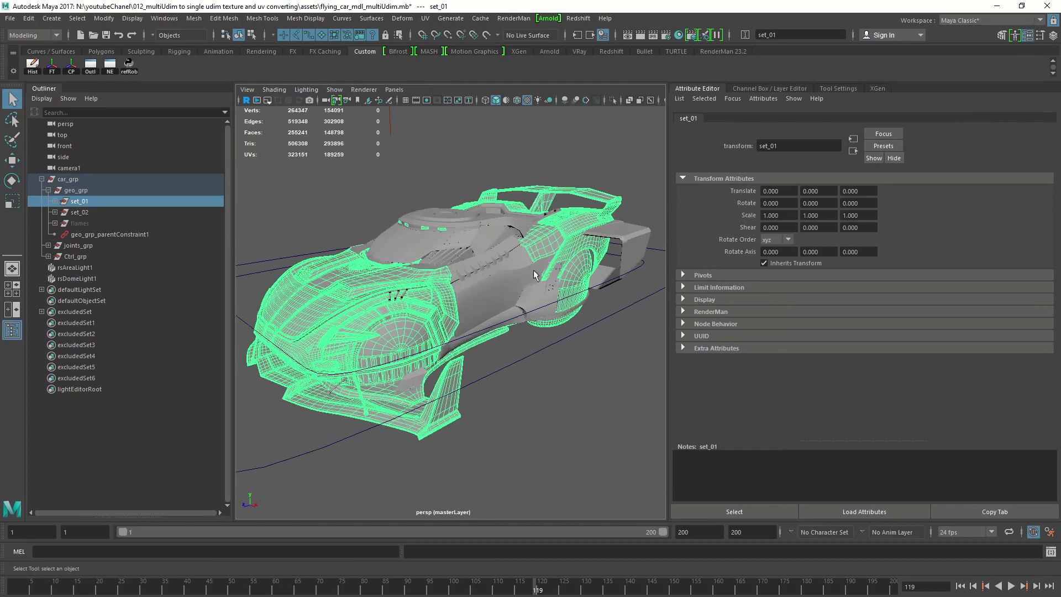
pyautogui.click(611, 51)
pyautogui.click(31, 66)
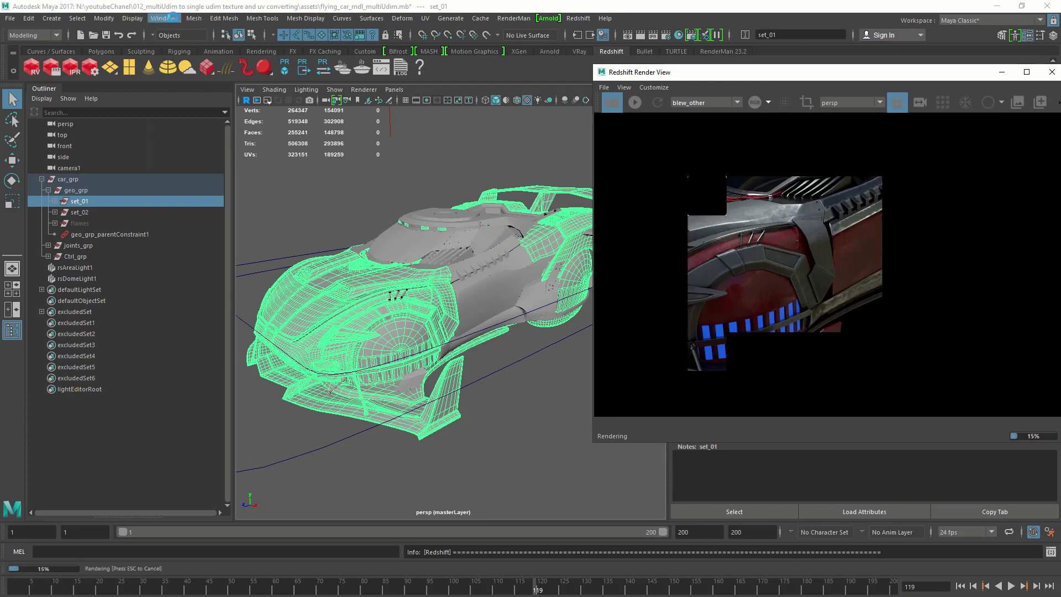
# Open the UV Editor
pyautogui.click(164, 18)
pyautogui.moveTo(206, 68)
pyautogui.click(306, 98)
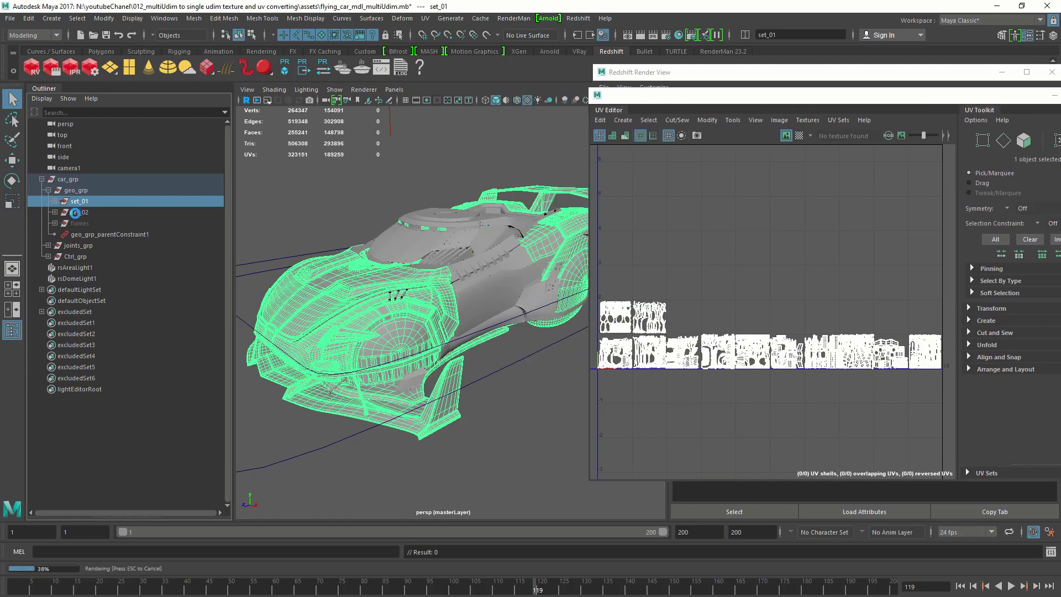
# Compare the UV tile layouts of set_01 and set_02 by selecting each group alternately
pyautogui.click(83, 211)
pyautogui.click(79, 201)
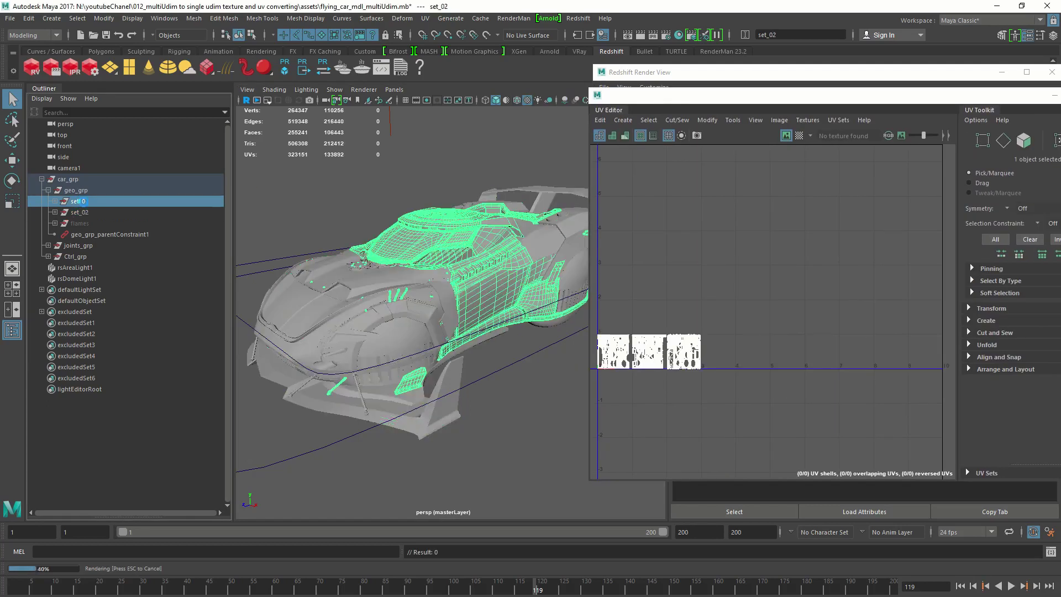
pyautogui.click(80, 212)
pyautogui.click(80, 202)
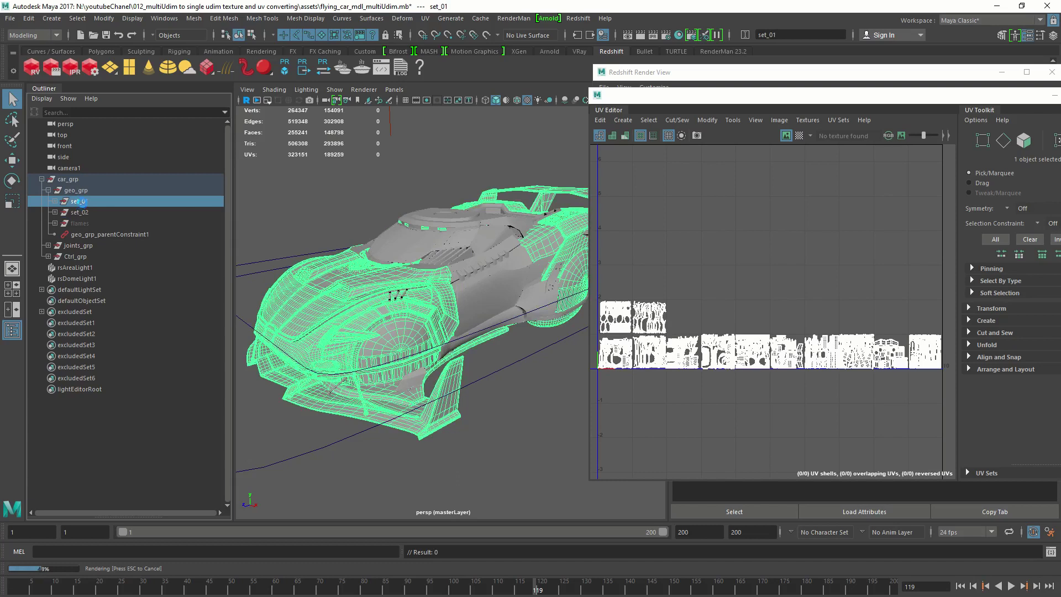
pyautogui.click(80, 212)
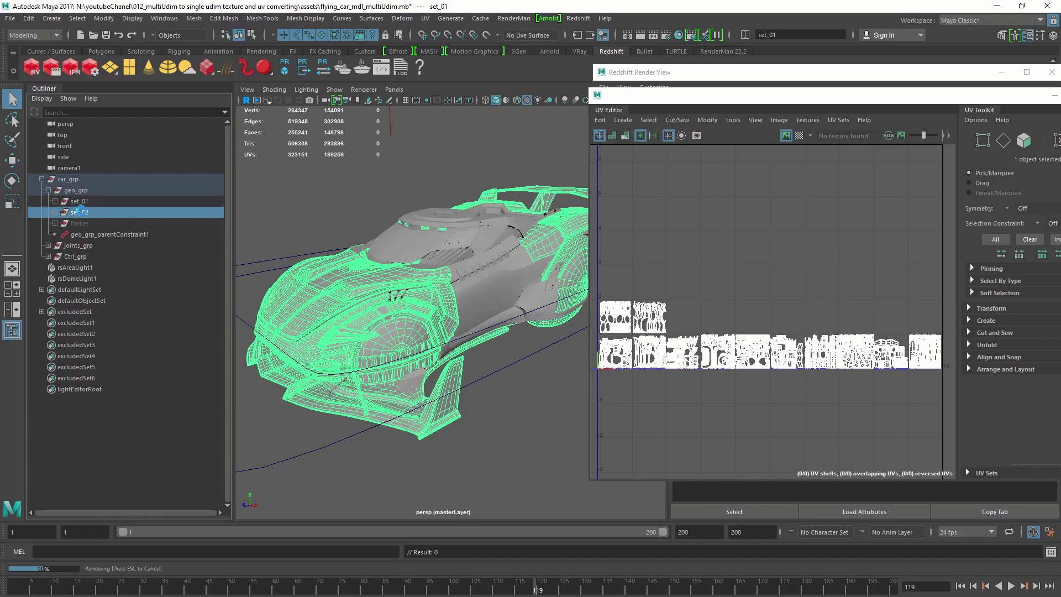
pyautogui.click(79, 201)
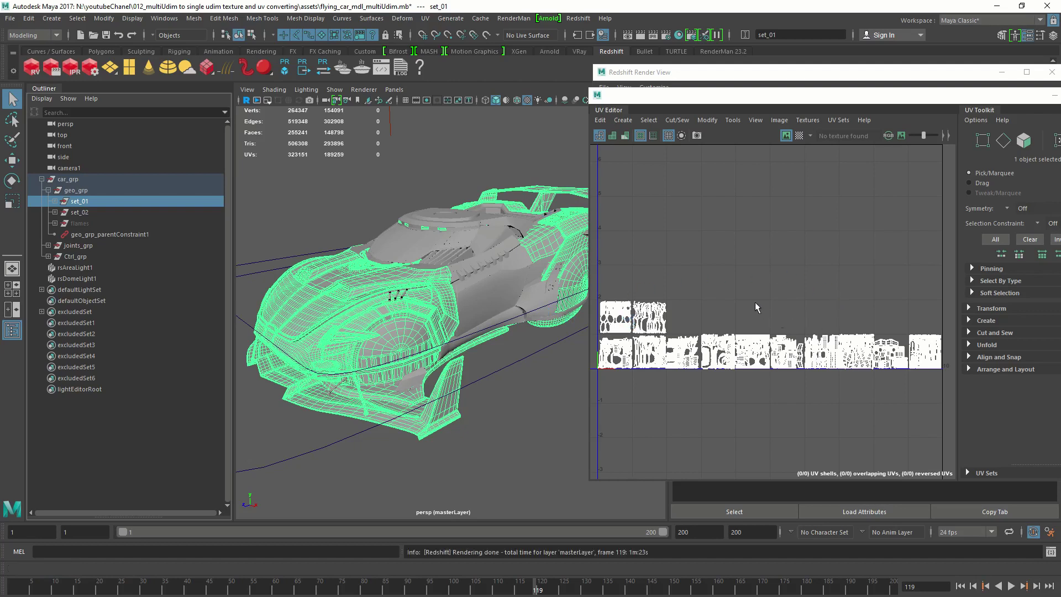
pyautogui.click(80, 212)
pyautogui.click(82, 202)
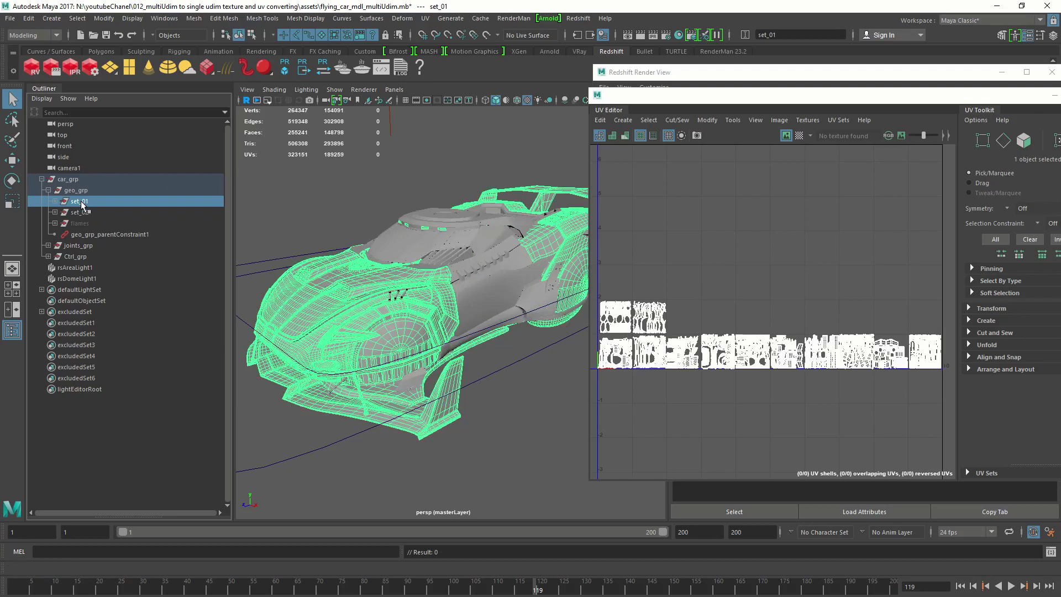
pyautogui.click(82, 213)
pyautogui.click(83, 202)
pyautogui.click(85, 212)
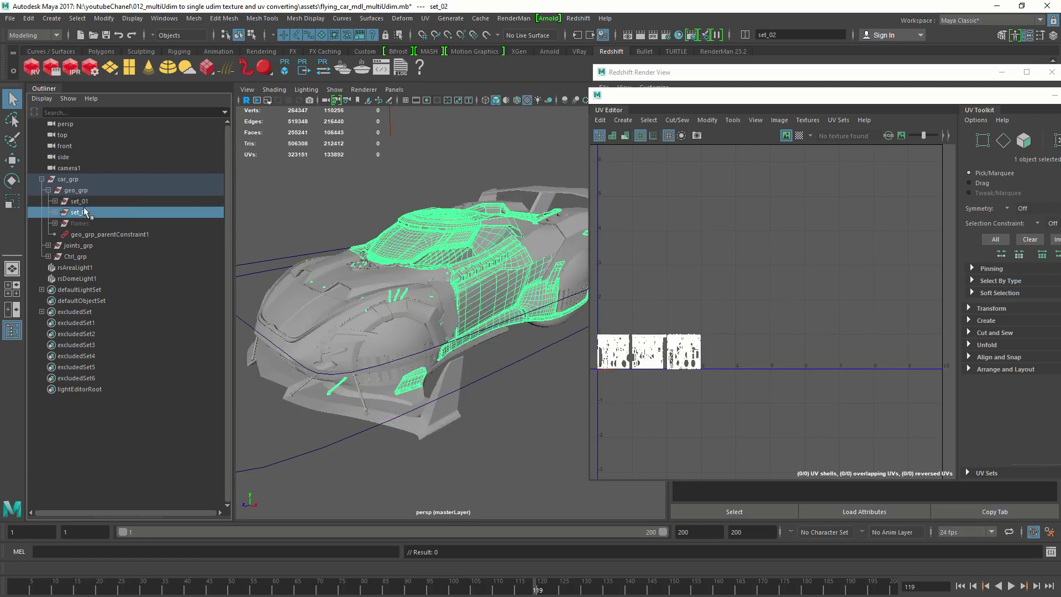
pyautogui.click(92, 203)
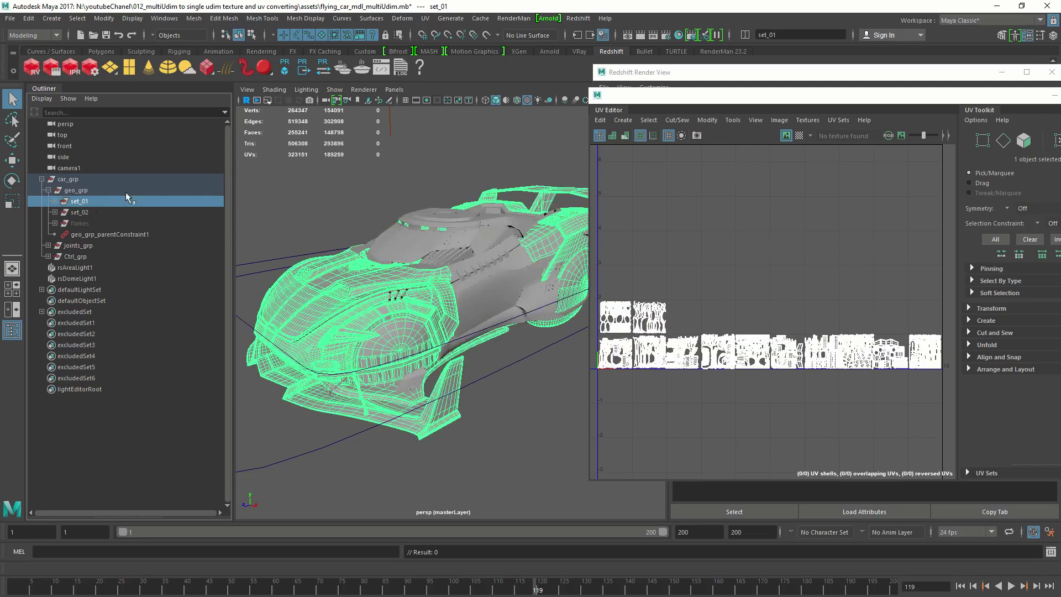
# Export the set_01 group as an OBJ file named set_01_multiUDIM in the work\meshes folder
pyautogui.click(329, 207)
pyautogui.click(94, 201)
pyautogui.click(11, 19)
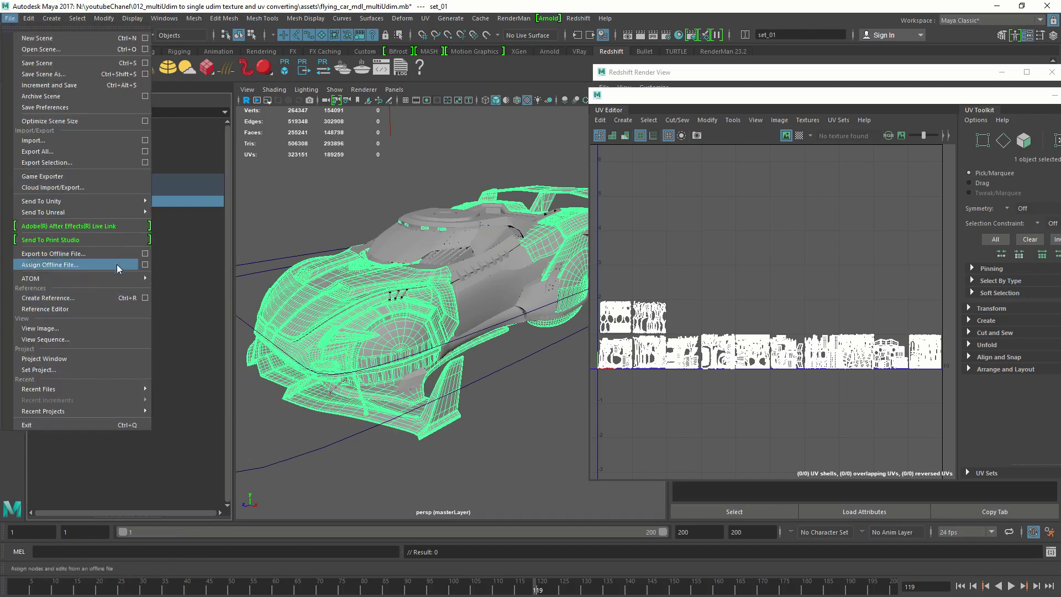
pyautogui.click(144, 162)
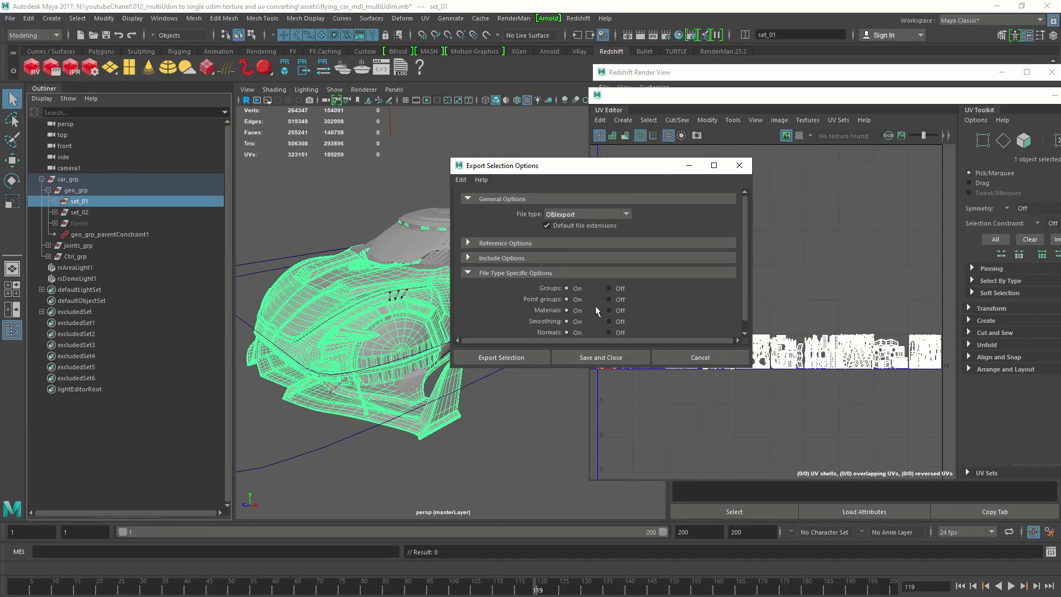
pyautogui.click(519, 357)
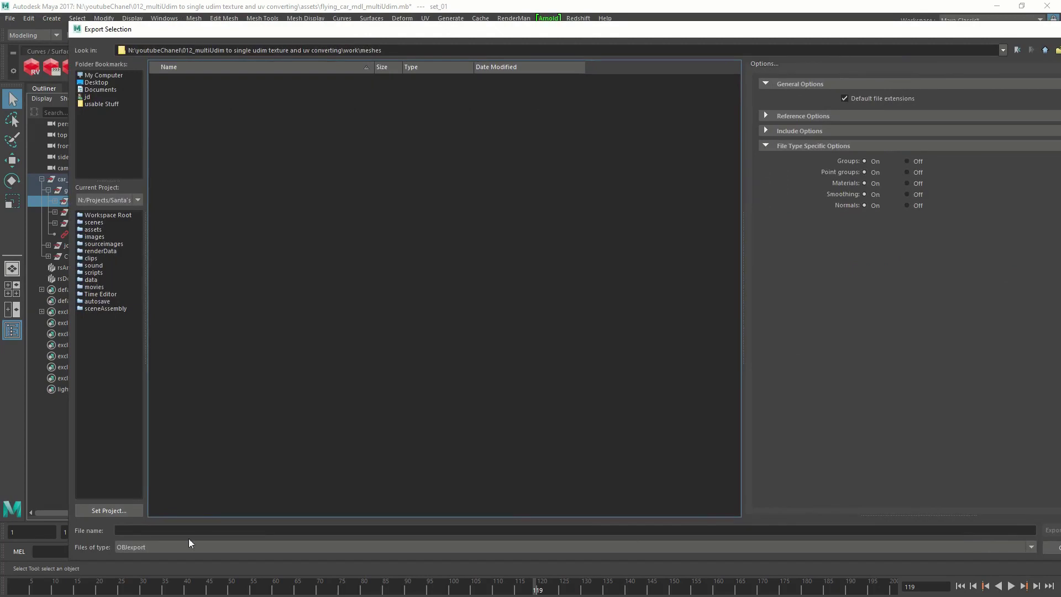
pyautogui.write('set_01_multiUDIM')
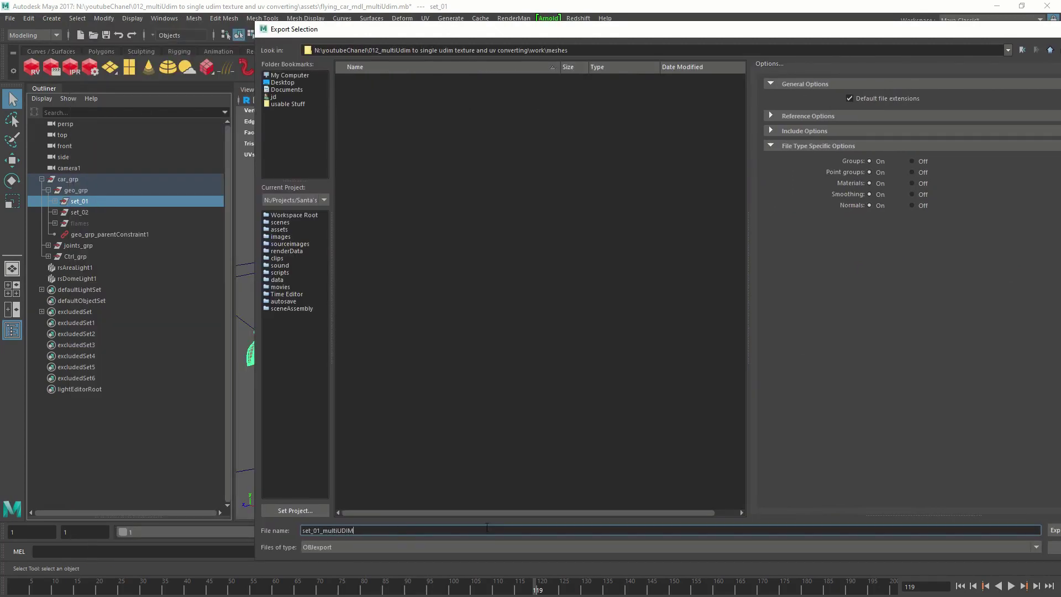
pyautogui.moveTo(689, 29); pyautogui.dragTo(595, 37)
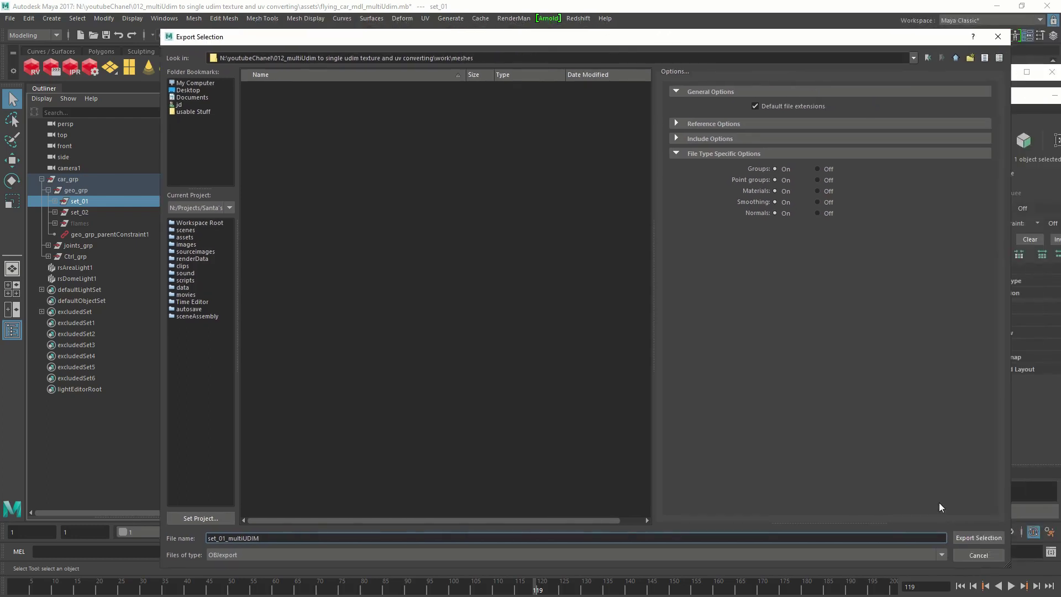
pyautogui.click(977, 538)
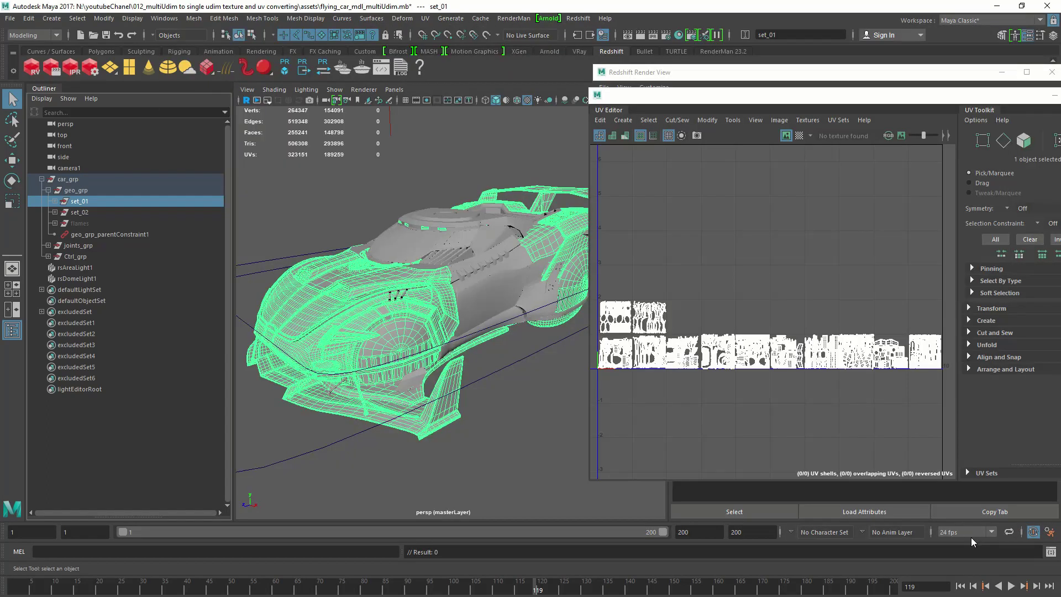
# Export the set_02 group as set_02_multiUDIM.obj in the same meshes folder
pyautogui.click(85, 214)
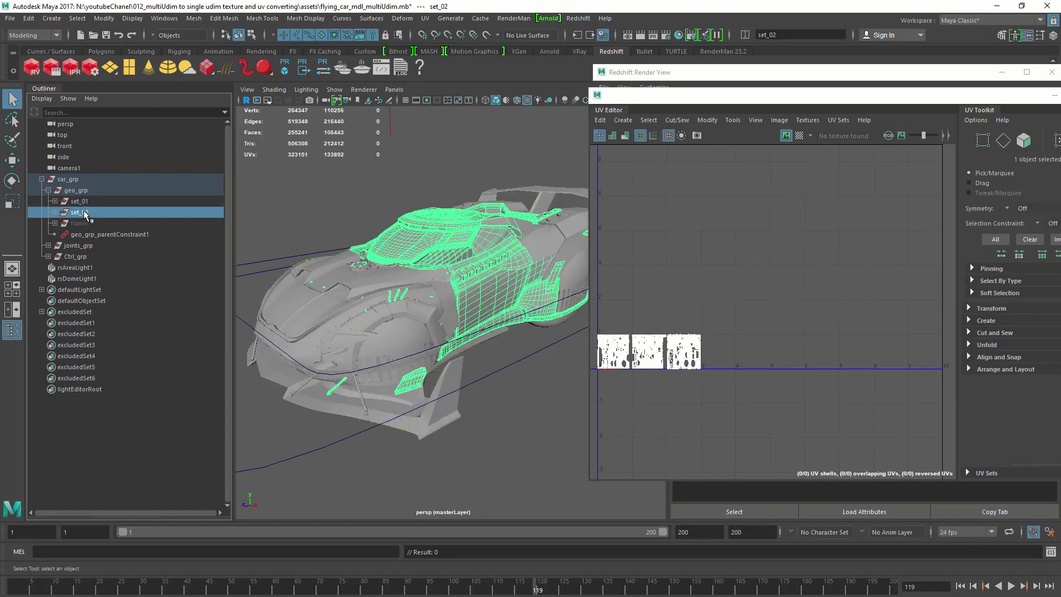
pyautogui.click(9, 18)
pyautogui.click(55, 162)
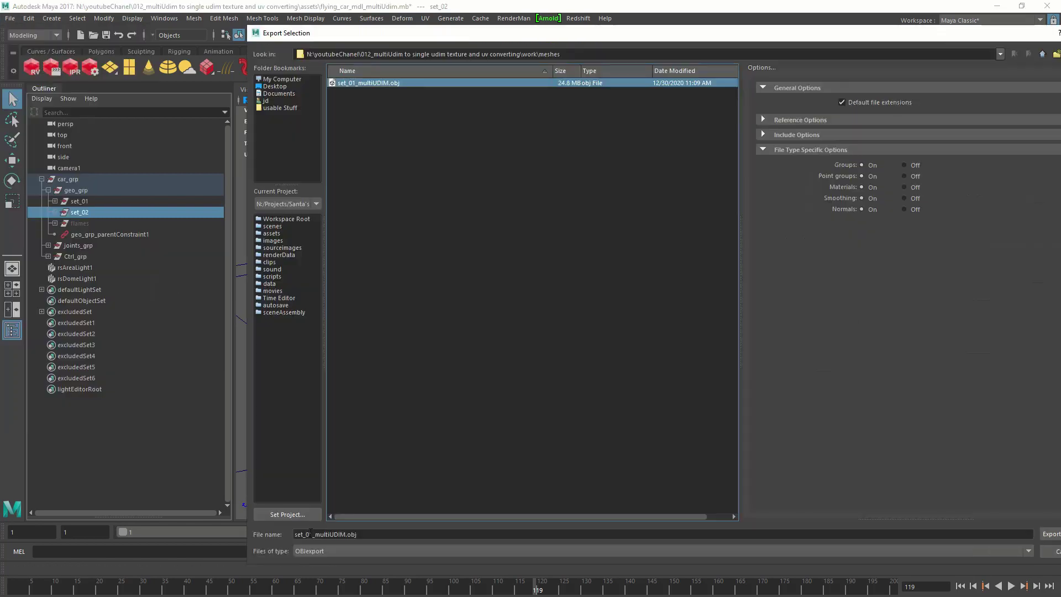
pyautogui.press('BackSpace')
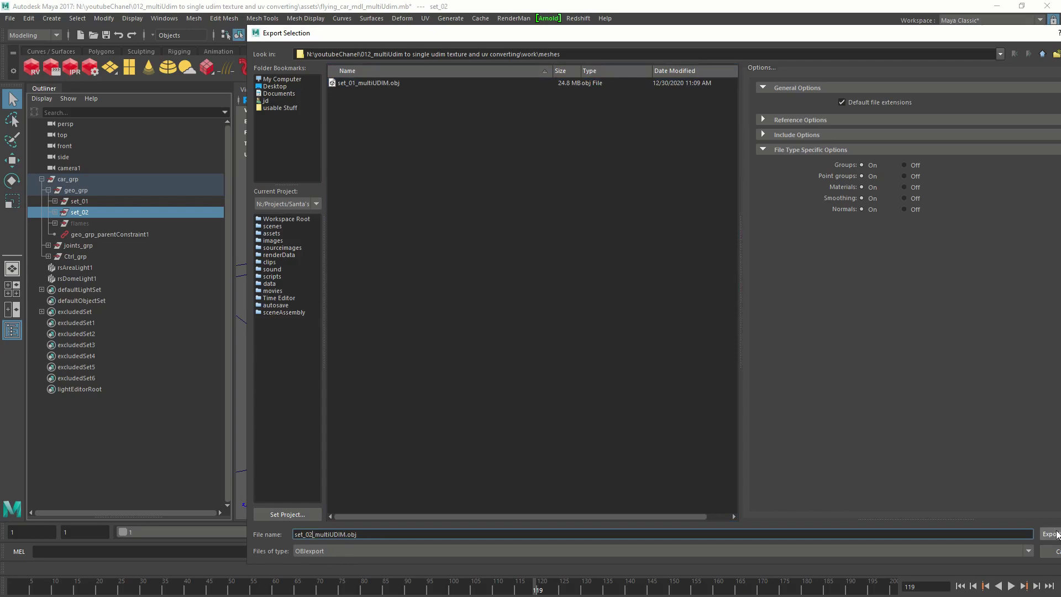
pyautogui.click(1057, 534)
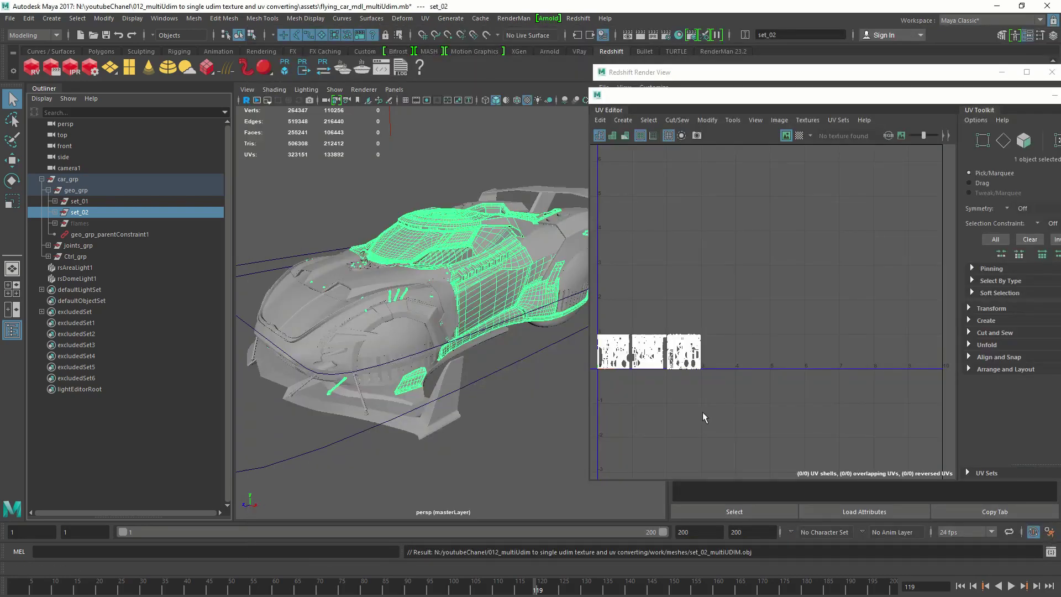
# Select all of set_01's UV shells across every tile in the UV Editor, using UV shell selection mode
pyautogui.click(111, 203)
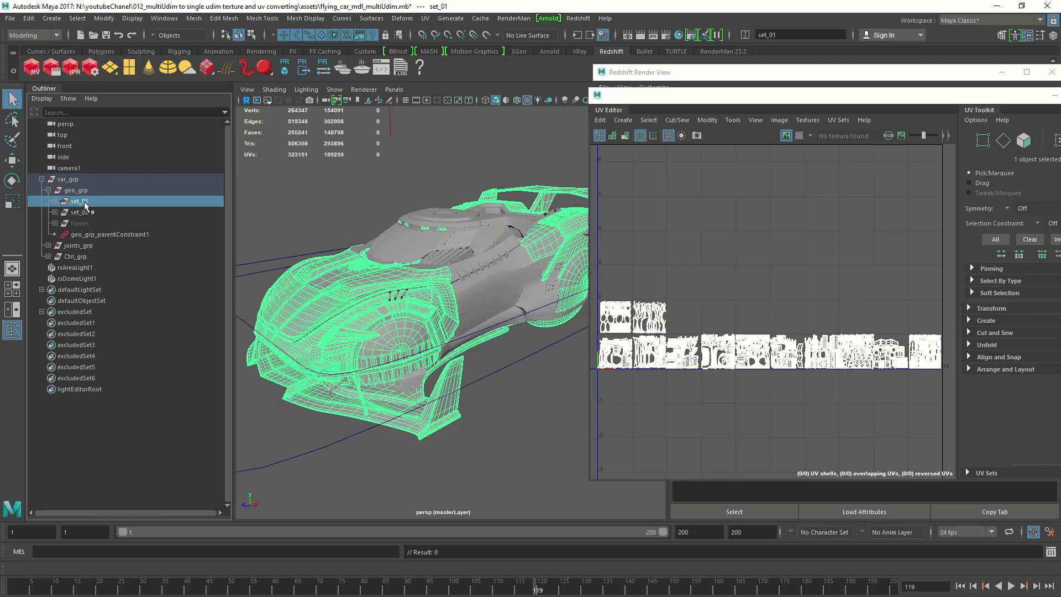
pyautogui.scroll(-1, 718, 302)
pyautogui.scroll(-2, 697, 297)
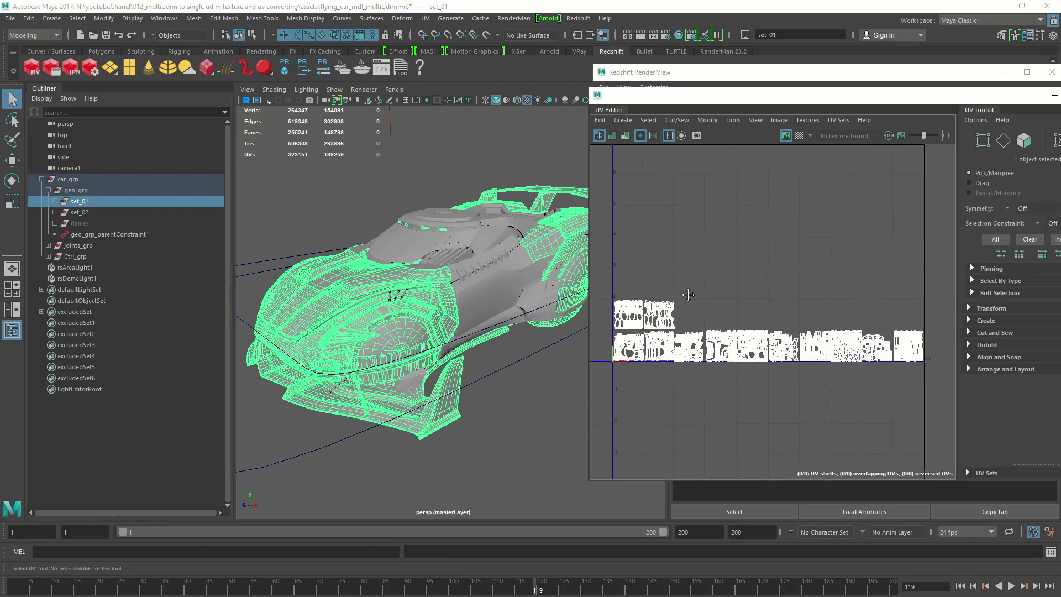
pyautogui.keyDown('alt'); pyautogui.moveTo(708, 300); pyautogui.dragTo(705, 276, button='middle'); pyautogui.keyUp('alt')
pyautogui.rightClick(705, 277)
pyautogui.moveTo(705, 277); pyautogui.dragTo(698, 235, button='right')
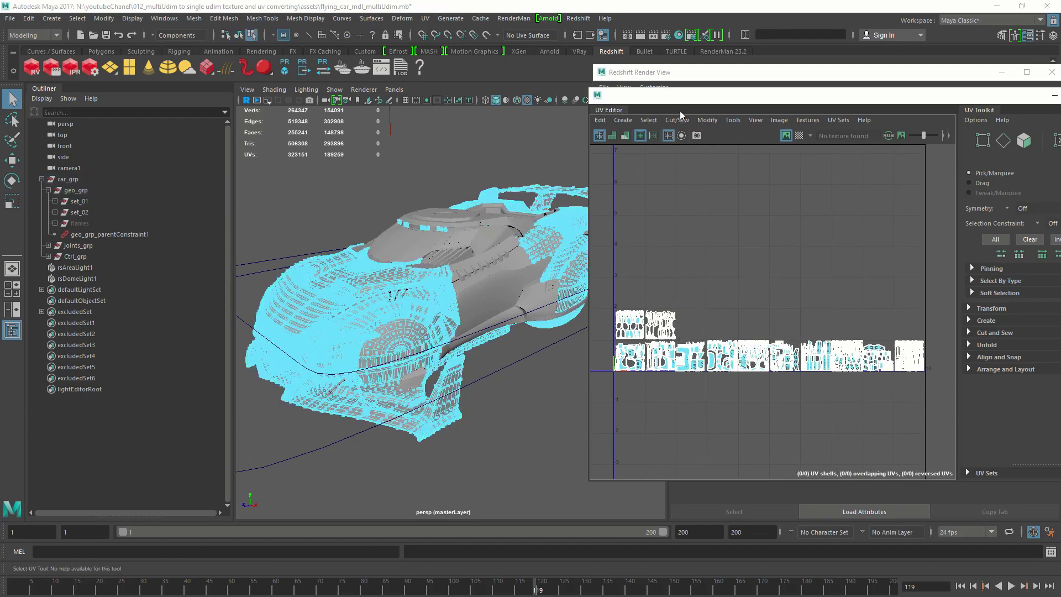
pyautogui.moveTo(688, 99); pyautogui.dragTo(583, 129)
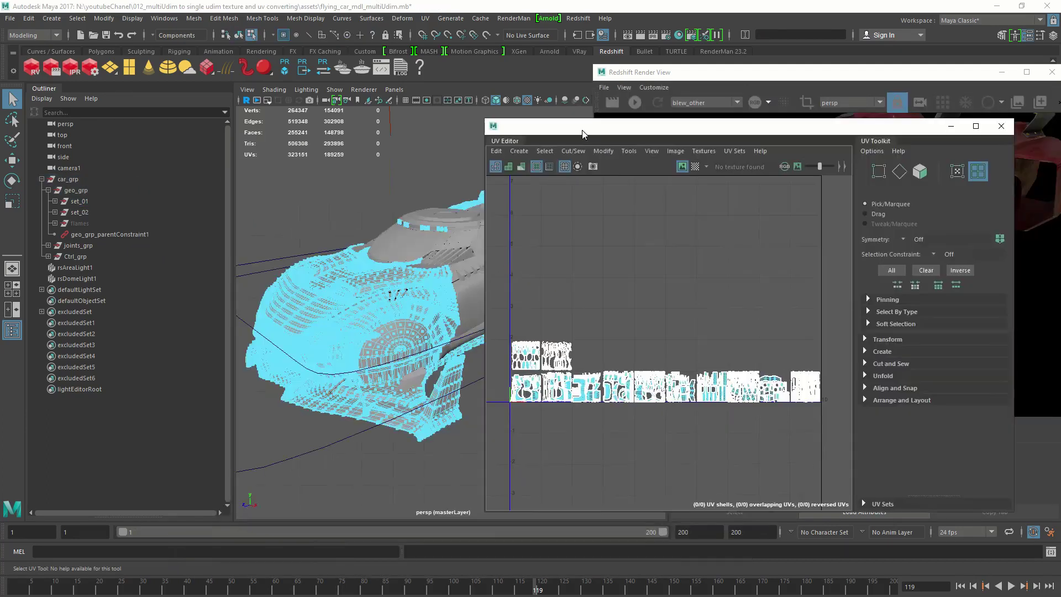
pyautogui.rightClick(617, 307)
pyautogui.moveTo(615, 304); pyautogui.dragTo(552, 288, button='right')
pyautogui.moveTo(503, 303); pyautogui.dragTo(835, 437)
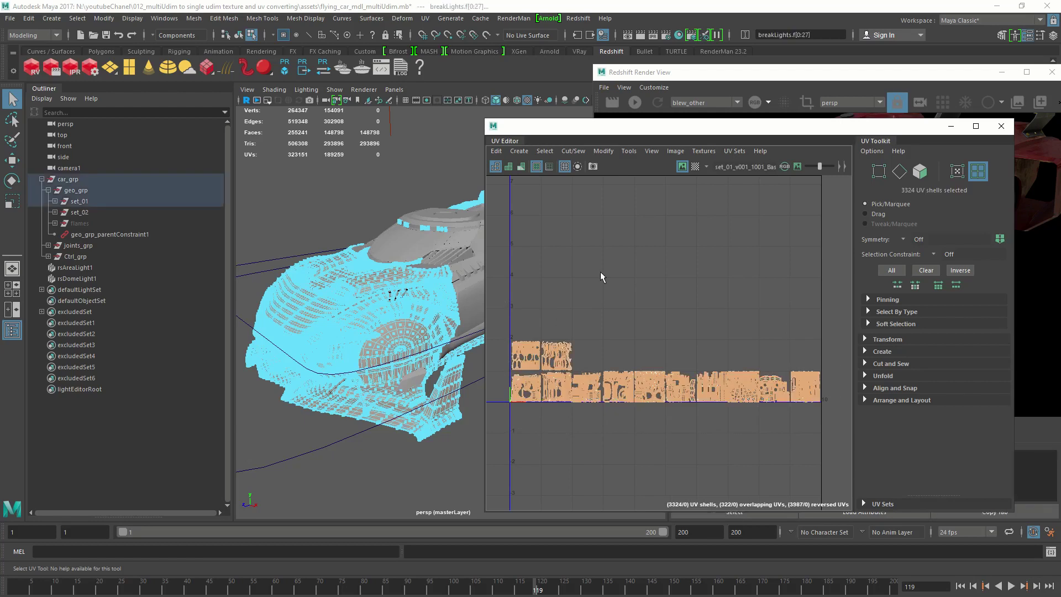
# Open the Layout UVs options for set_01's selected shells and set the shell layout to Grid with a 1 x 1 grid
pyautogui.keyDown('shift'); pyautogui.rightClick(601, 273); pyautogui.keyUp('shift')
pyautogui.keyDown('shift'); pyautogui.moveTo(601, 273); pyautogui.dragTo(550, 298, button='right'); pyautogui.keyUp('shift')
pyautogui.click(460, 180)
pyautogui.click(494, 202)
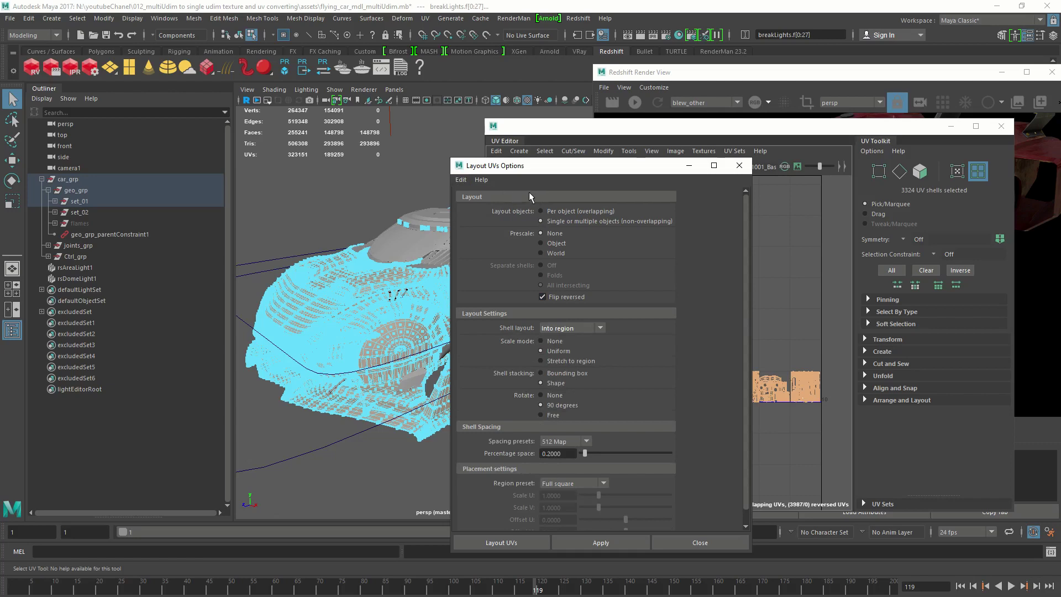
pyautogui.click(548, 329)
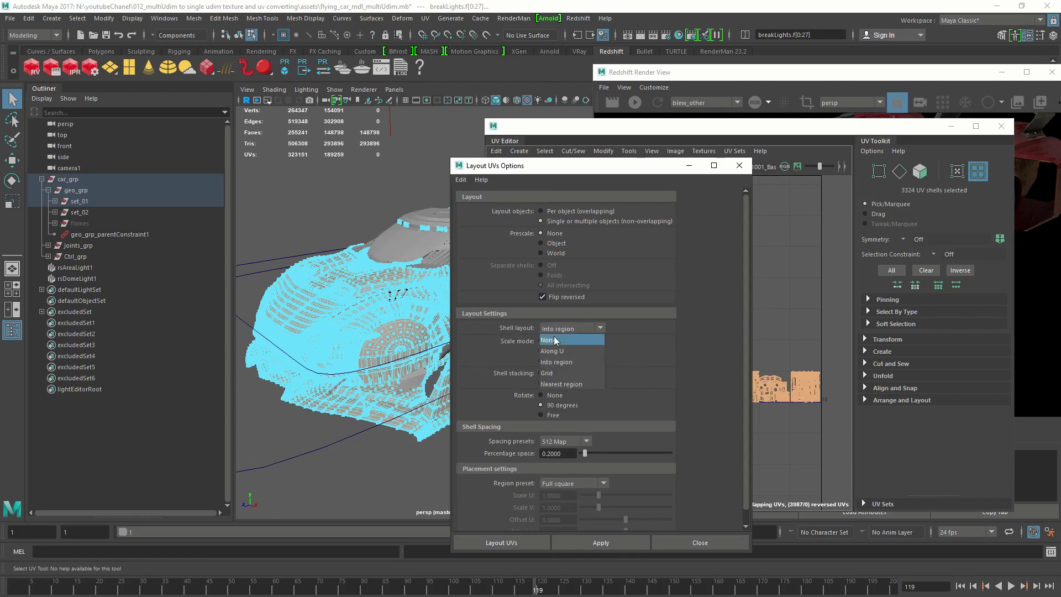
pyautogui.click(552, 374)
pyautogui.moveTo(643, 166); pyautogui.dragTo(393, 149)
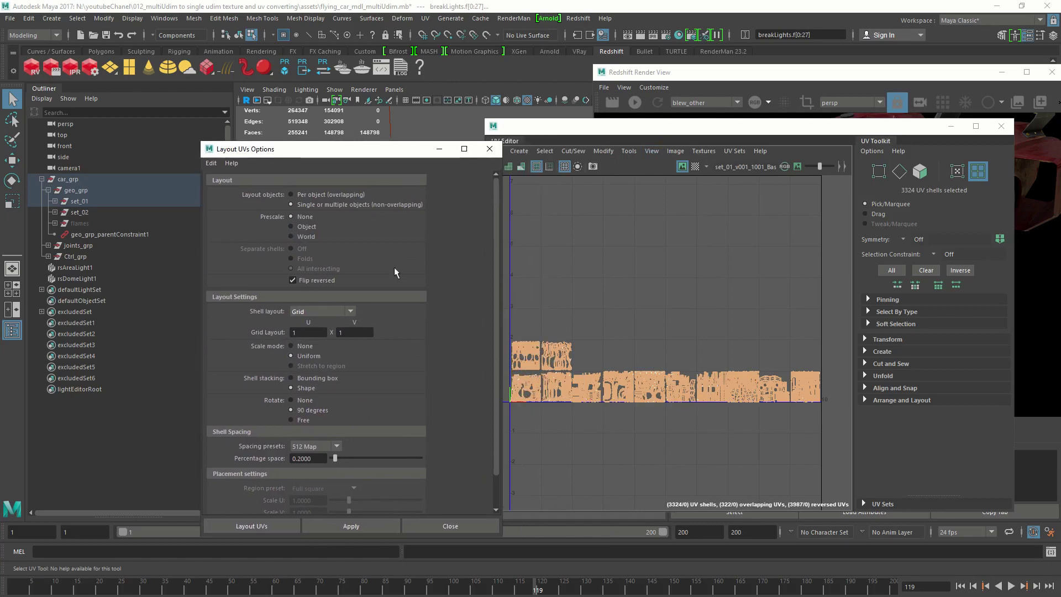
pyautogui.moveTo(354, 149); pyautogui.dragTo(497, 130)
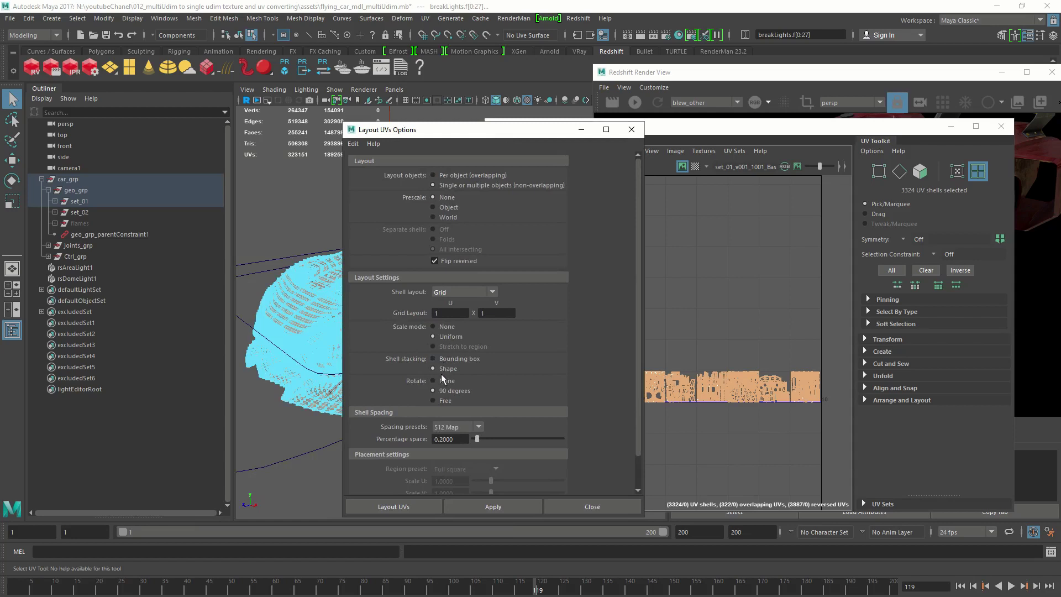
# Set the layout rotation to Free, choose the 2048 Map spacing preset and set the percentage space to 0.01
pyautogui.click(432, 400)
pyautogui.click(474, 428)
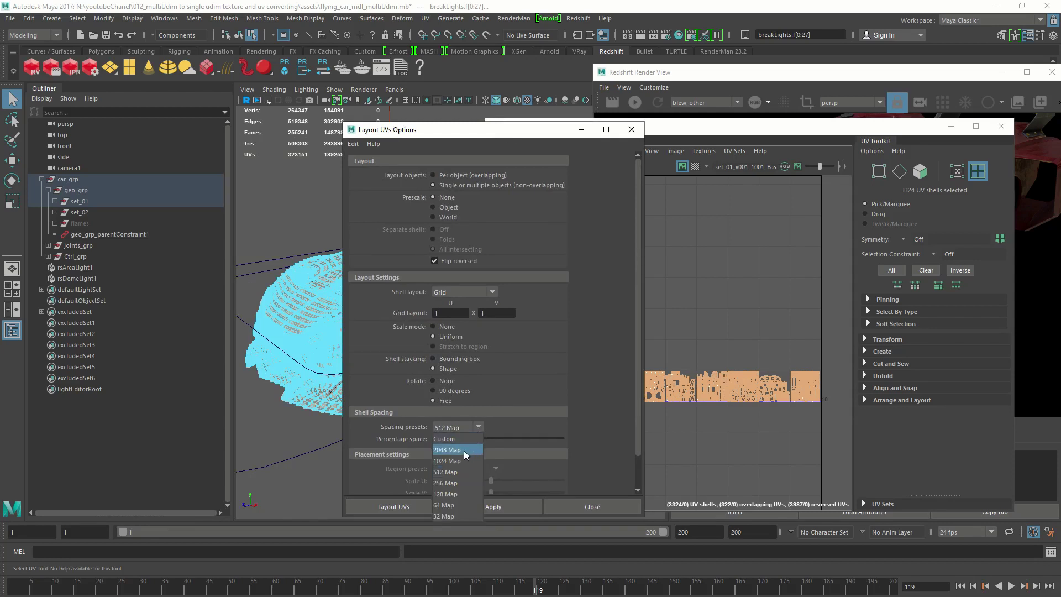
pyautogui.click(463, 449)
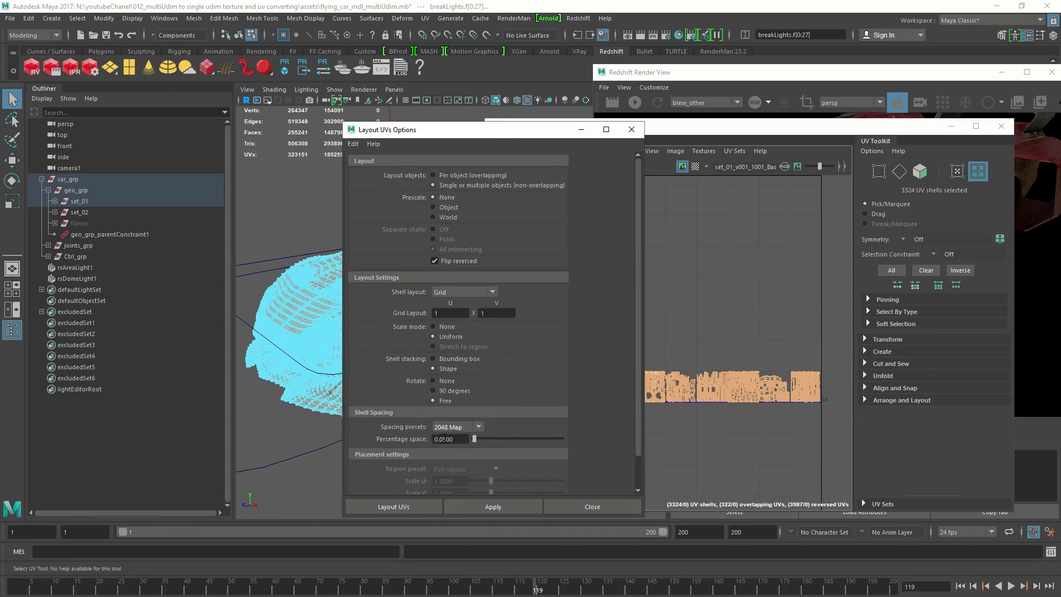
pyautogui.click(447, 439)
# Apply the UV layout to set_01's shells and check the packed tile in the UV Editor
pyautogui.click(493, 506)
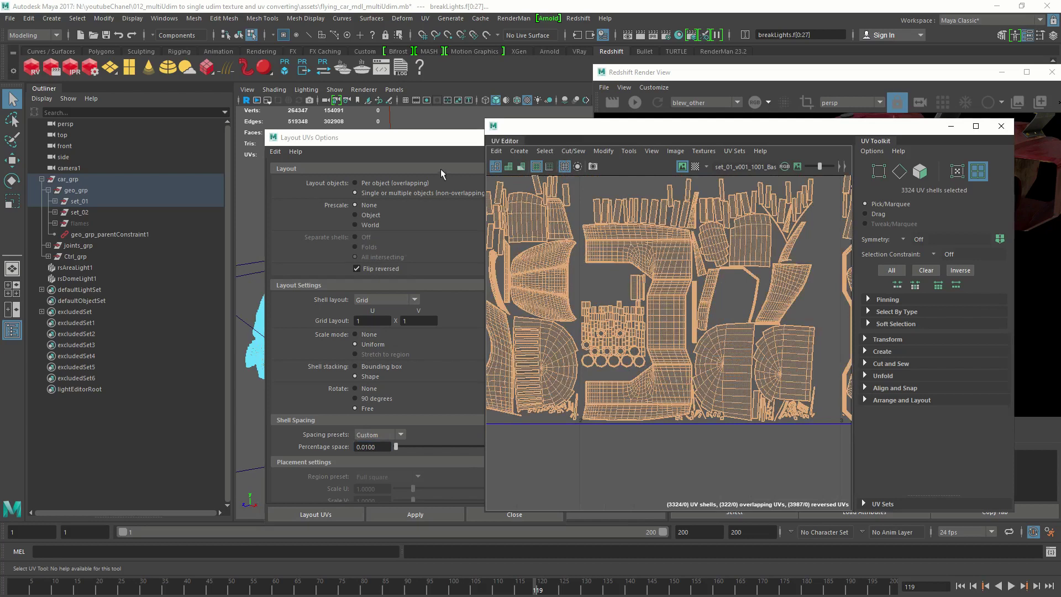
pyautogui.scroll(-1, 445, 177)
pyautogui.click(396, 515)
pyautogui.click(398, 514)
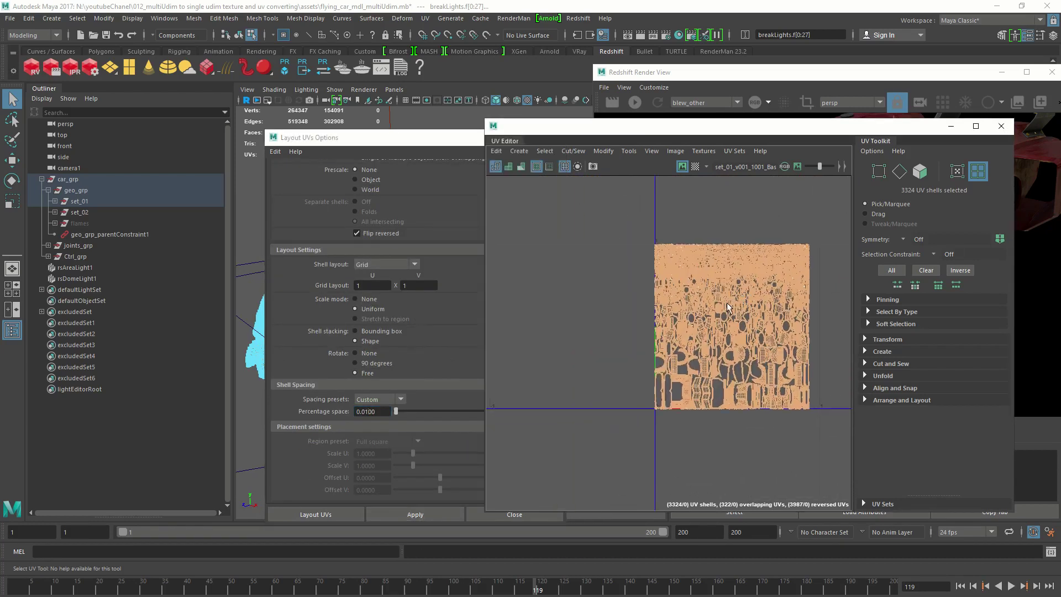
pyautogui.scroll(1, 691, 304)
pyautogui.scroll(-3, 652, 307)
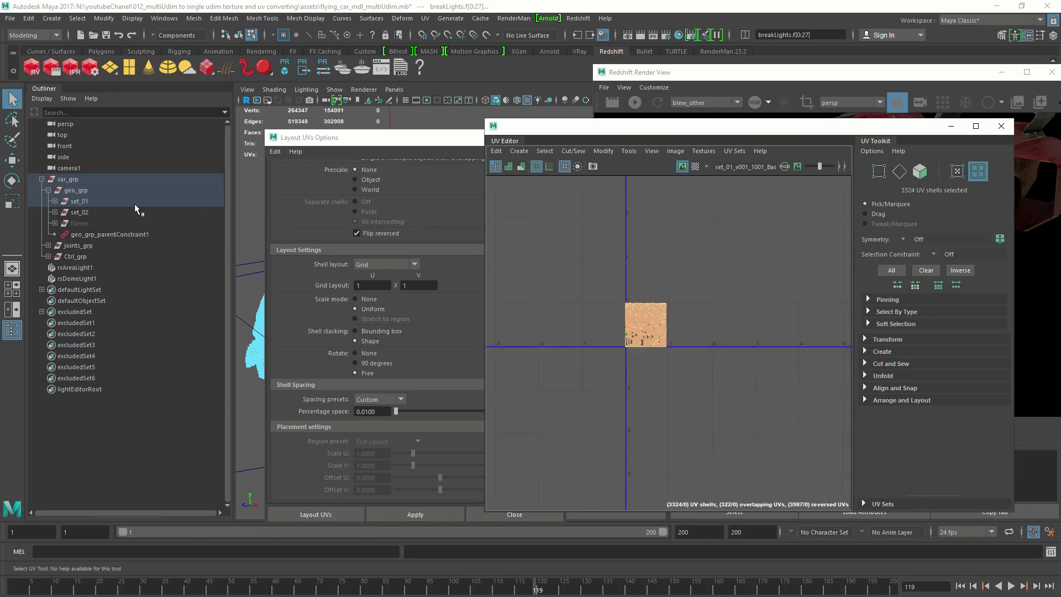
# Lay out all of set_02's UV shells with the same settings and close the layout options and the UV Editor
pyautogui.click(81, 208)
pyautogui.moveTo(597, 238); pyautogui.dragTo(599, 207, button='right')
pyautogui.moveTo(588, 237); pyautogui.dragTo(776, 374)
pyautogui.keyDown('shift'); pyautogui.moveTo(615, 271); pyautogui.dragTo(494, 275, button='right'); pyautogui.keyUp('shift')
pyautogui.click(415, 514)
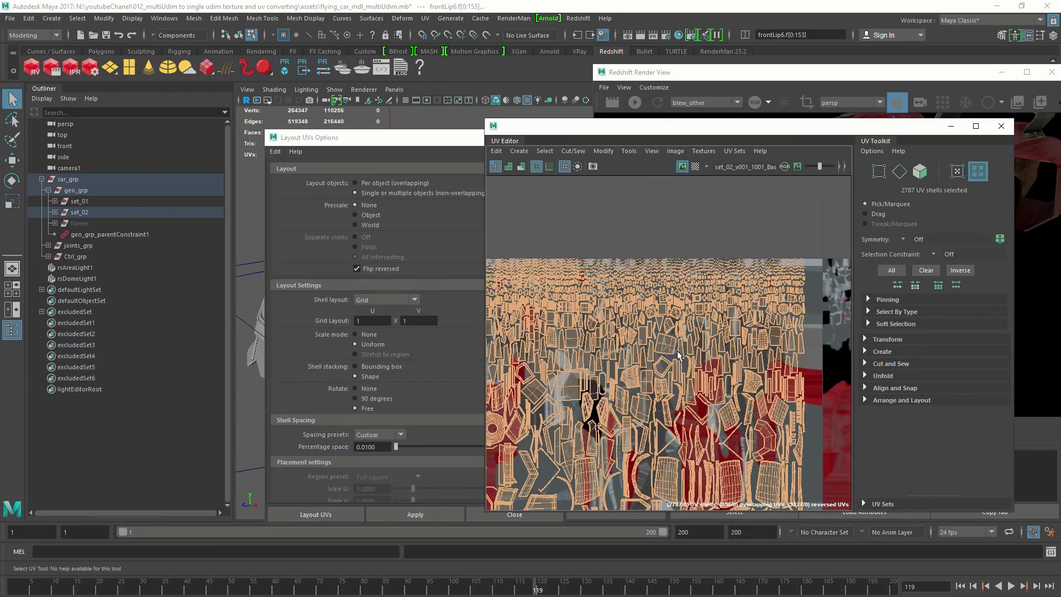
pyautogui.click(465, 144)
pyautogui.click(554, 137)
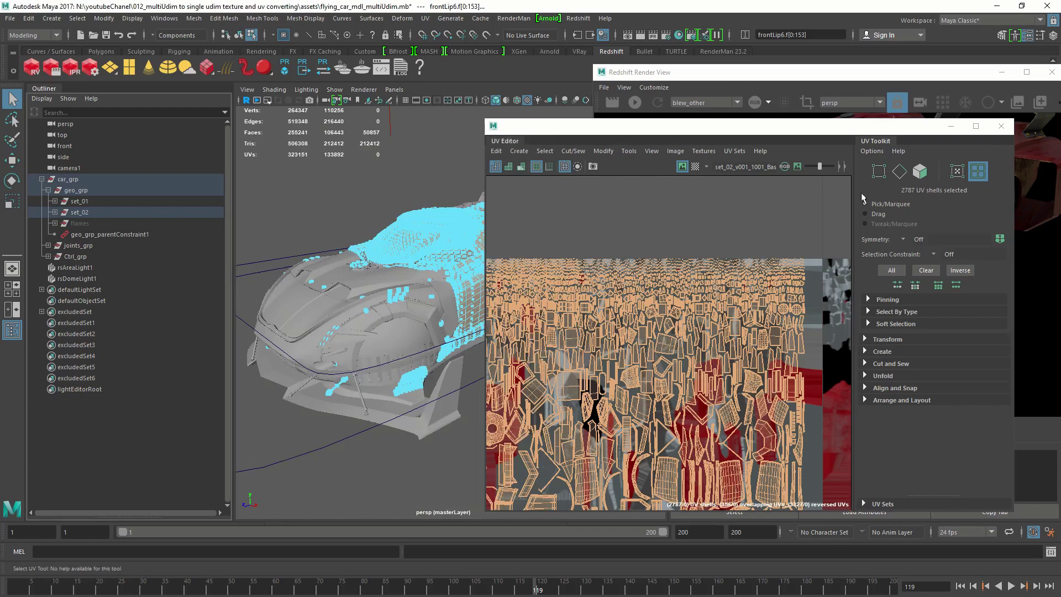
pyautogui.click(1001, 126)
# Export the set_01 group as set_01_singleUDIM.obj in the work\meshes folder
pyautogui.click(85, 203)
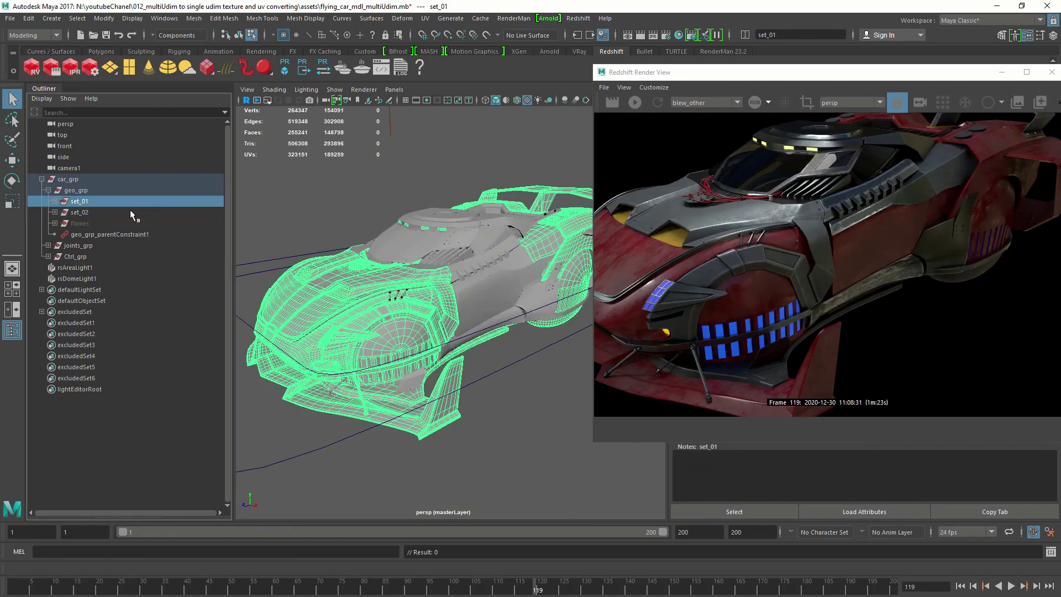
pyautogui.click(9, 18)
pyautogui.click(80, 162)
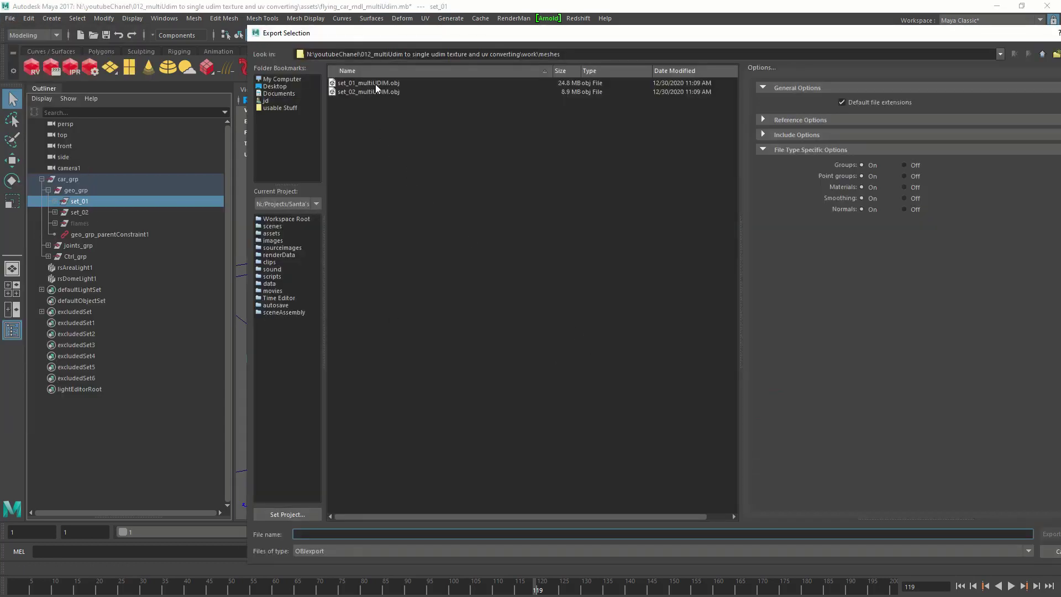
pyautogui.click(376, 84)
pyautogui.click(332, 532)
pyautogui.press('BackSpace')
pyautogui.press('BackSpace')
pyautogui.press('BackSpace')
pyautogui.press('BackSpace')
pyautogui.press('BackSpace')
pyautogui.write('singleUDIM.obj')
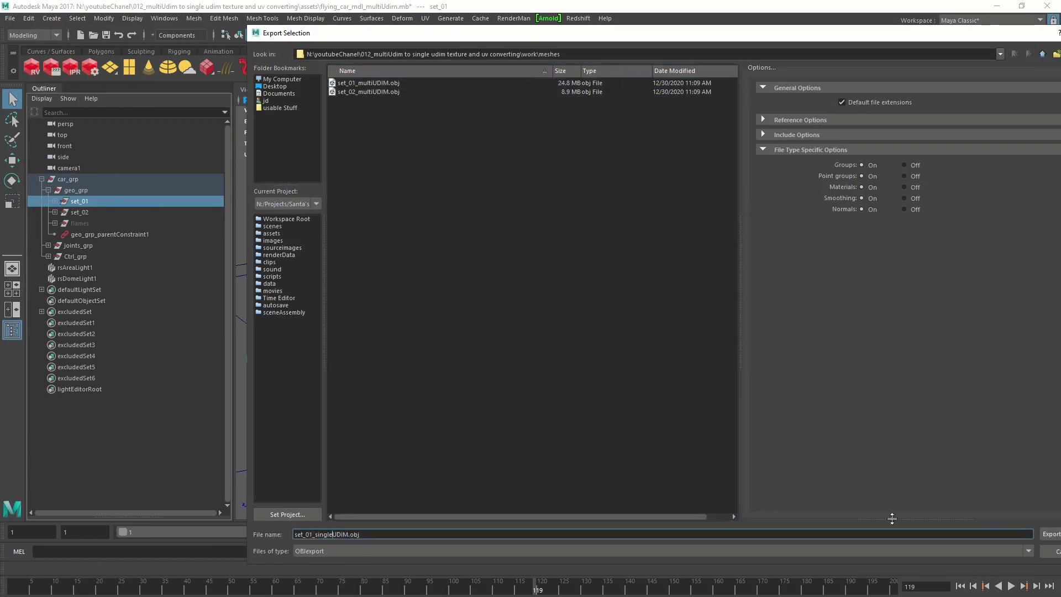
pyautogui.click(1051, 535)
# Export the set_02 group as set_02_singleUDIM.obj in the same meshes folder
pyautogui.click(83, 212)
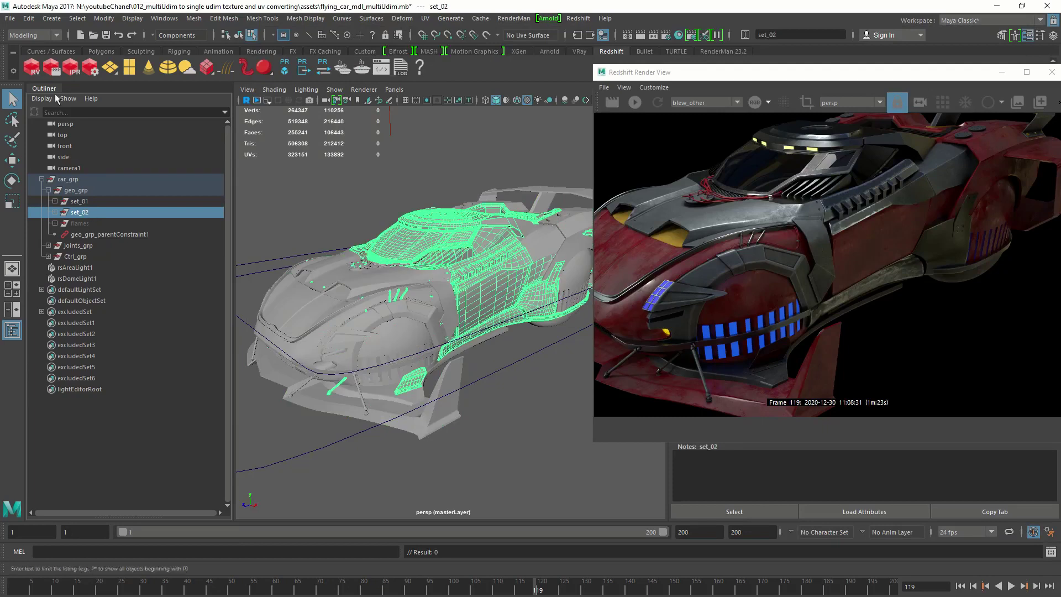
pyautogui.click(10, 18)
pyautogui.click(75, 163)
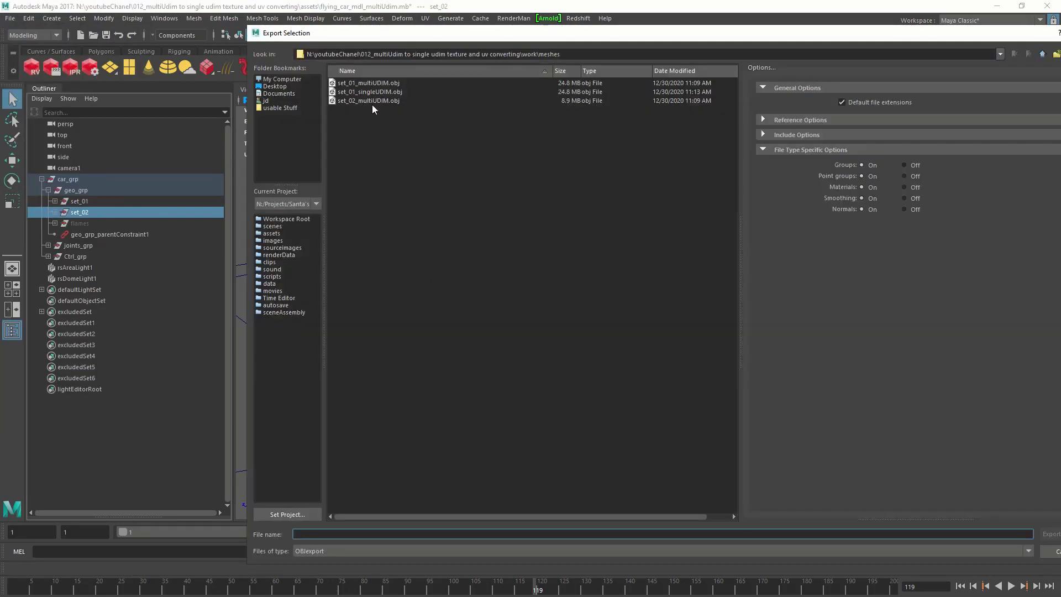
pyautogui.press('Home')
pyautogui.press('Right')
pyautogui.press('Right')
pyautogui.press('Right')
pyautogui.press('Right')
pyautogui.press('Right')
pyautogui.press('Right')
pyautogui.press('BackSpace')
pyautogui.write('2')
pyautogui.click(1039, 532)
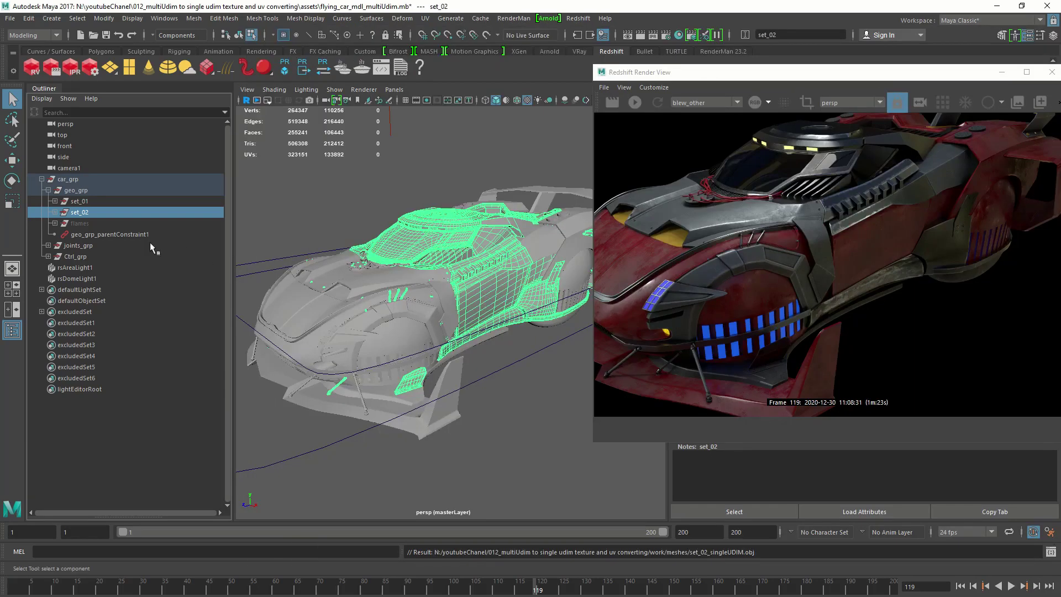
# Review which car parts belong to set_01 and set_02, examine the Redshift render of the car, and close the render view
pyautogui.click(85, 202)
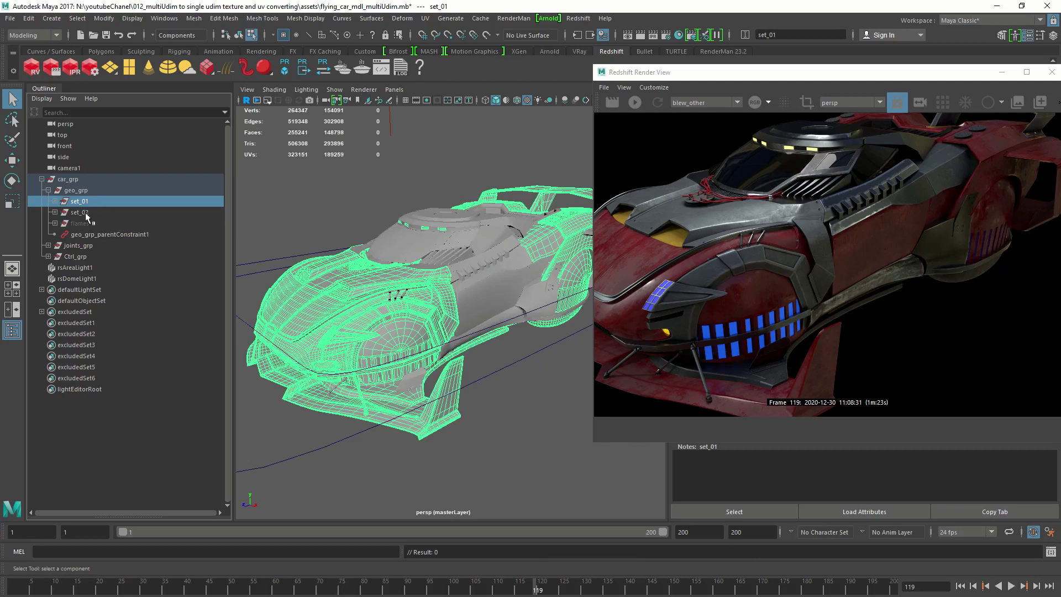
pyautogui.click(86, 214)
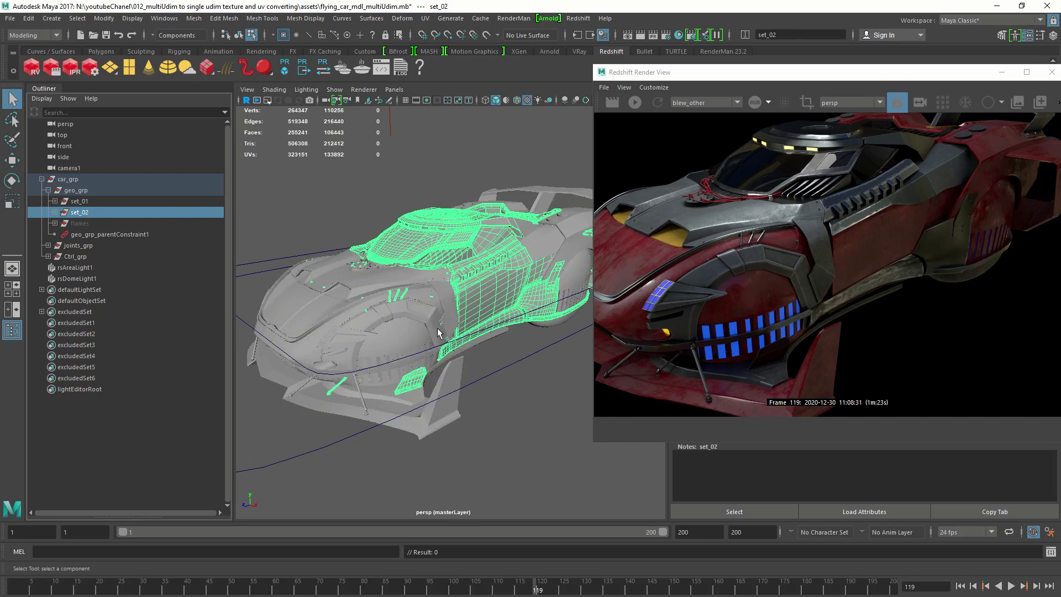
pyautogui.moveTo(802, 72); pyautogui.dragTo(506, 34)
pyautogui.scroll(5, 498, 213)
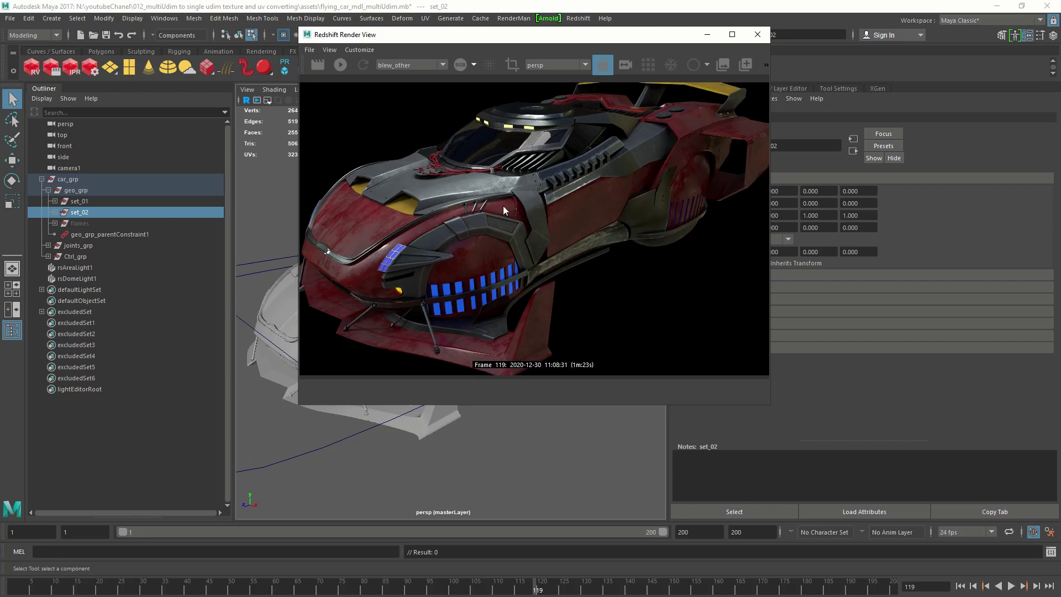
pyautogui.click(756, 36)
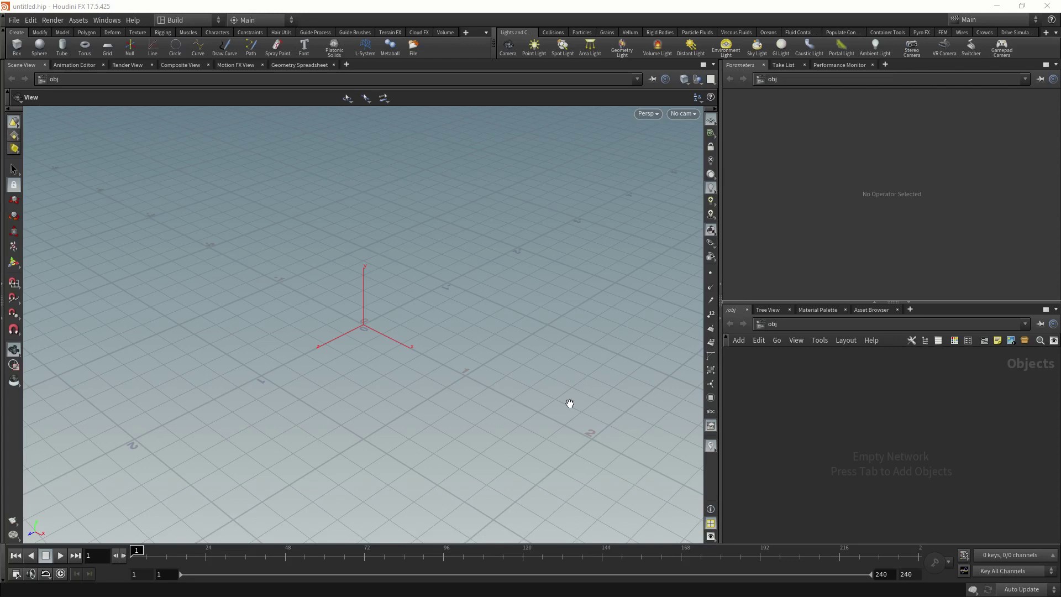
# Switch to Houdini and create a Geometry object named set_01_multiUDIM at the obj level
pyautogui.moveTo(570, 403); pyautogui.dragTo(371, 369)
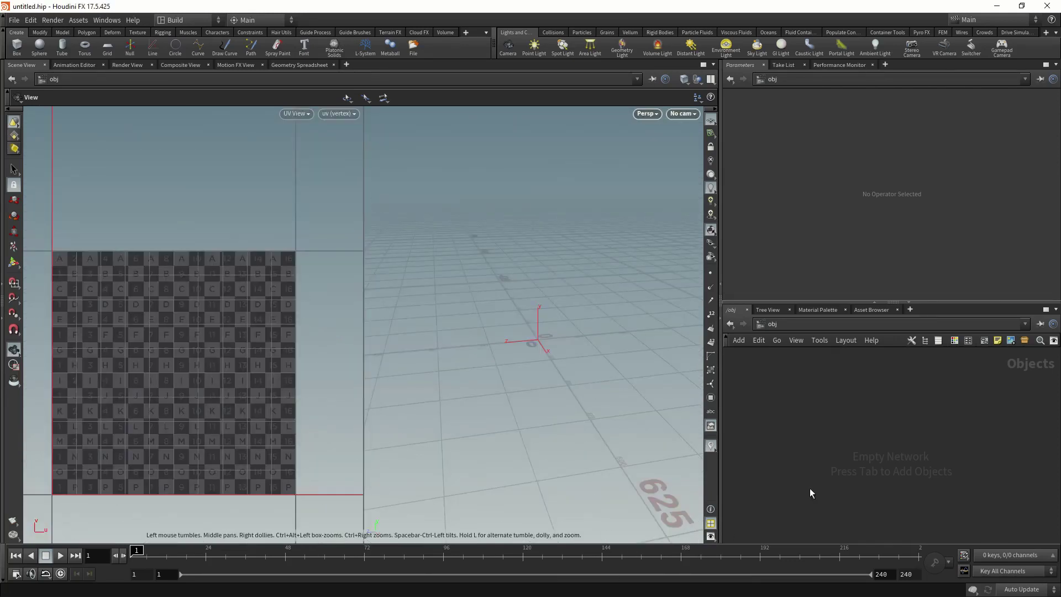
pyautogui.press('Tab')
pyautogui.write('ge')
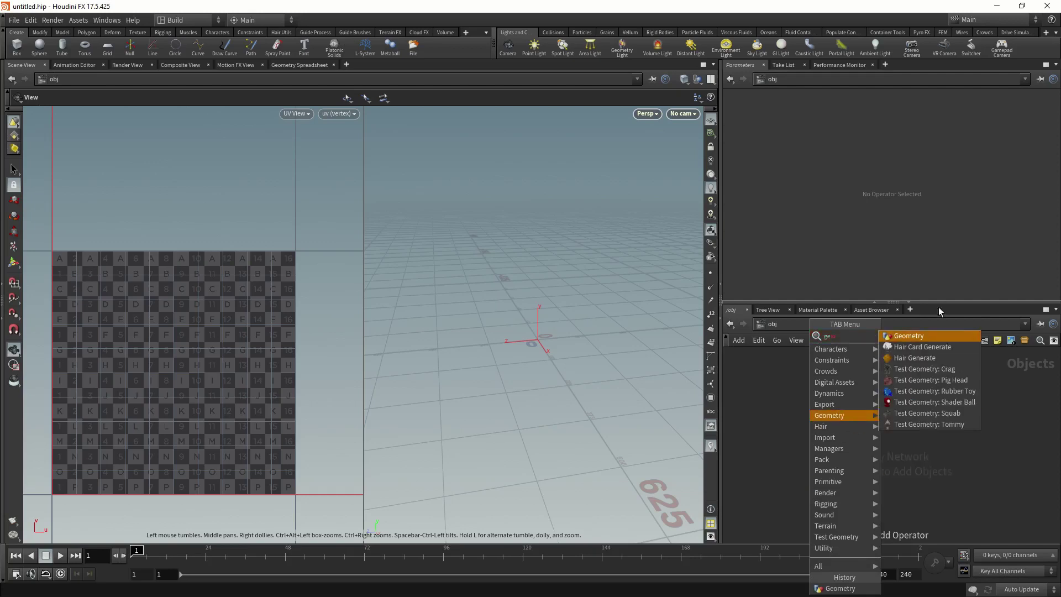
pyautogui.click(924, 335)
pyautogui.click(855, 395)
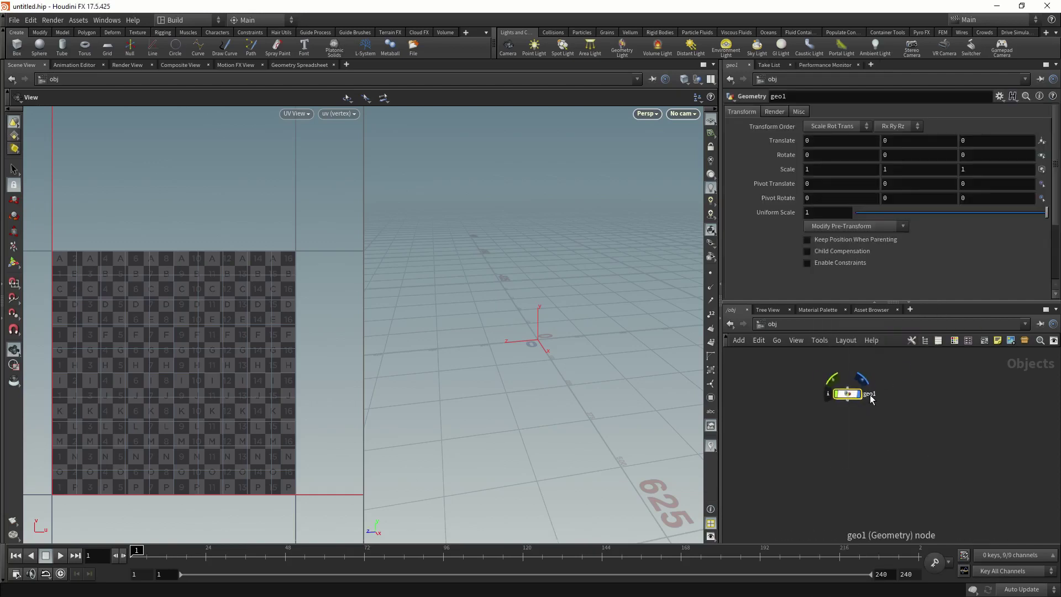
pyautogui.doubleClick(867, 396)
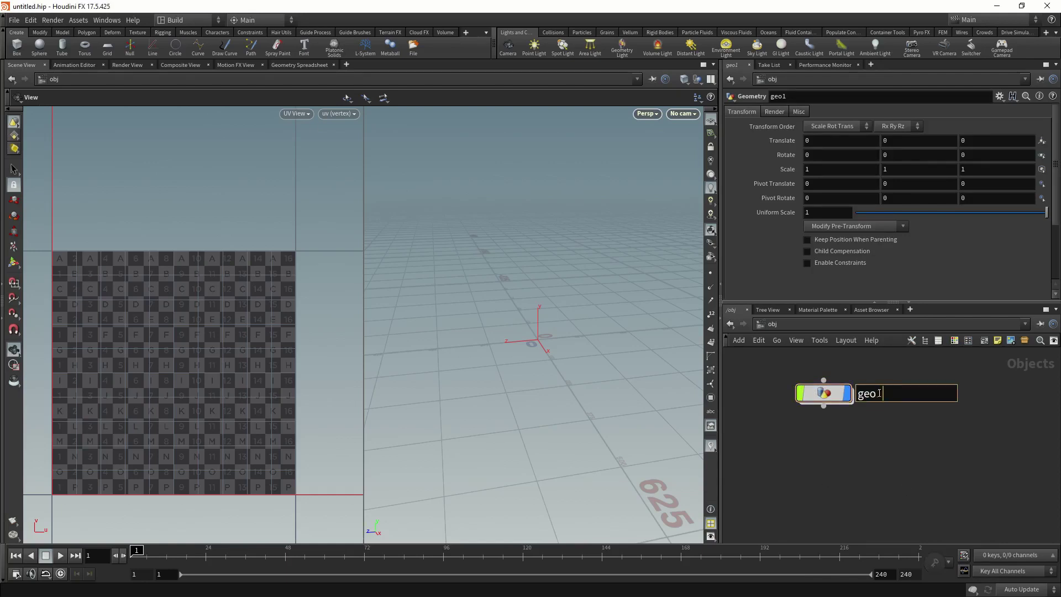
pyautogui.write('set_01_multiUDIM')
pyautogui.press('Return')
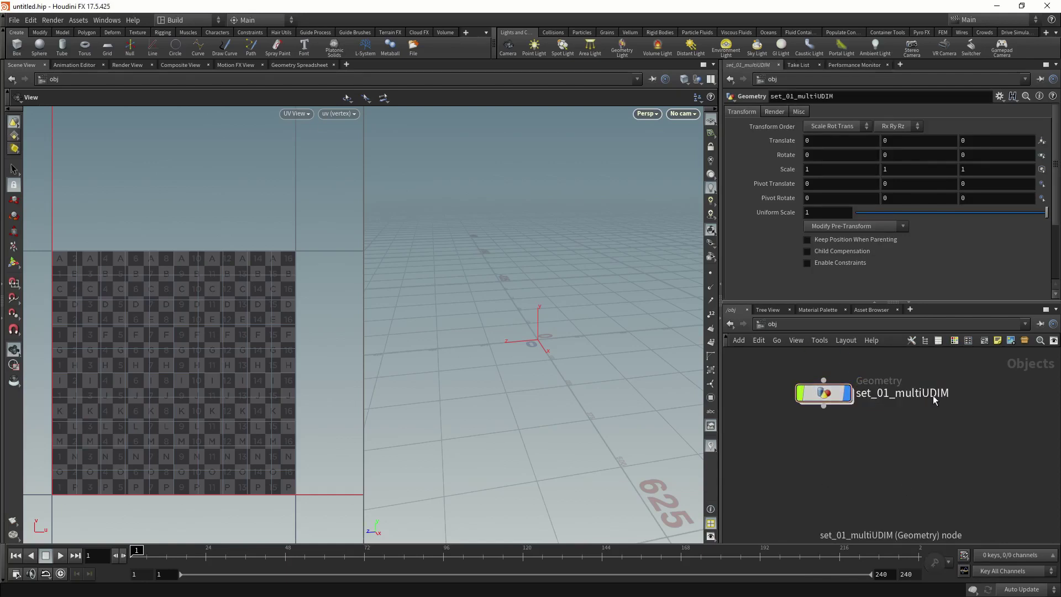
# Add a File node inside the set_01_multiUDIM object
pyautogui.moveTo(836, 397)
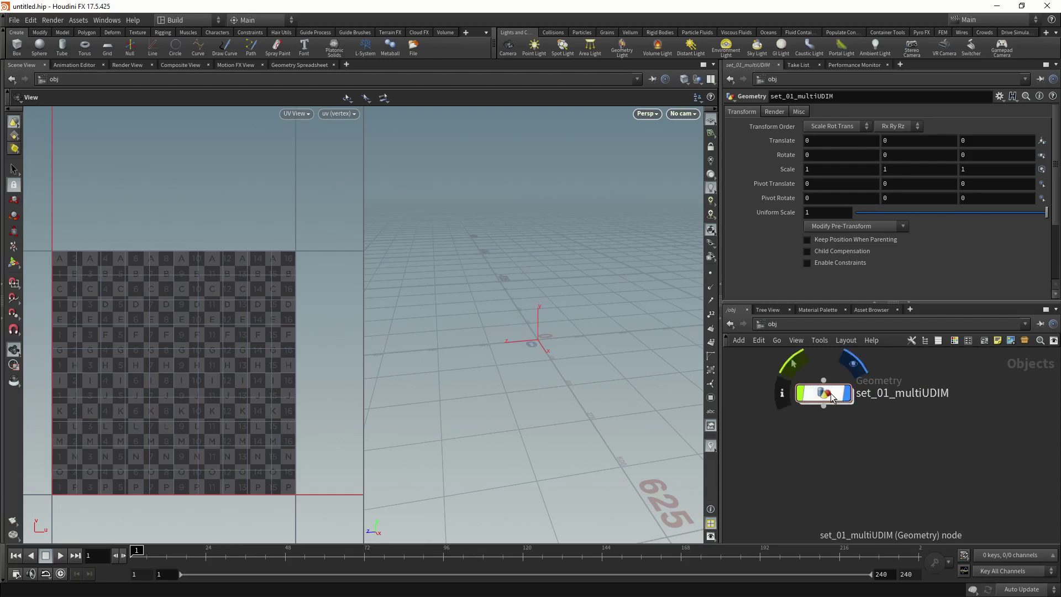
pyautogui.doubleClick(829, 396)
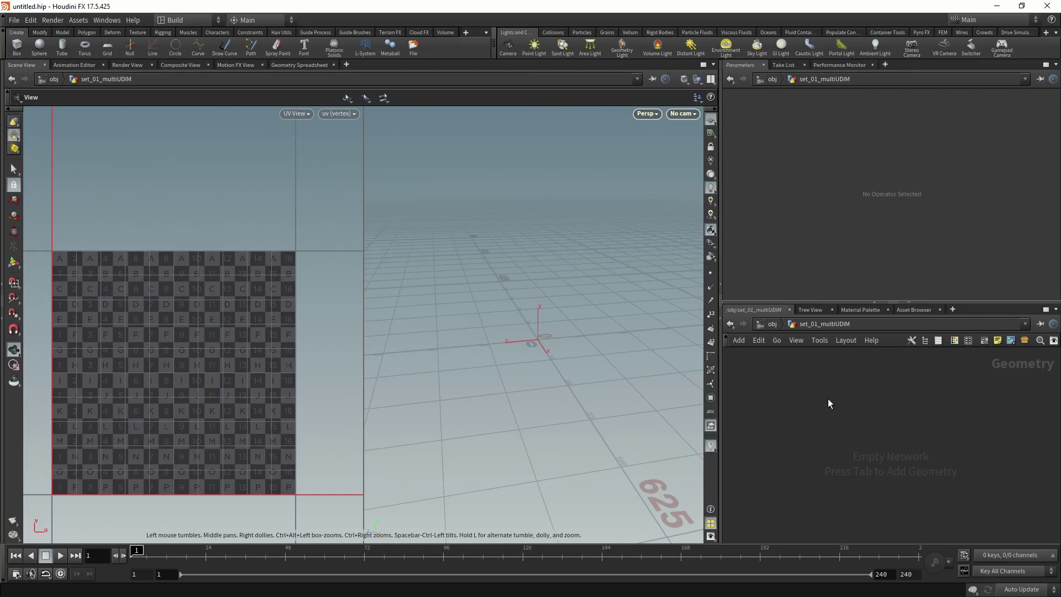
pyautogui.press('Tab')
pyautogui.write('file')
pyautogui.press('Return')
pyautogui.click(866, 423)
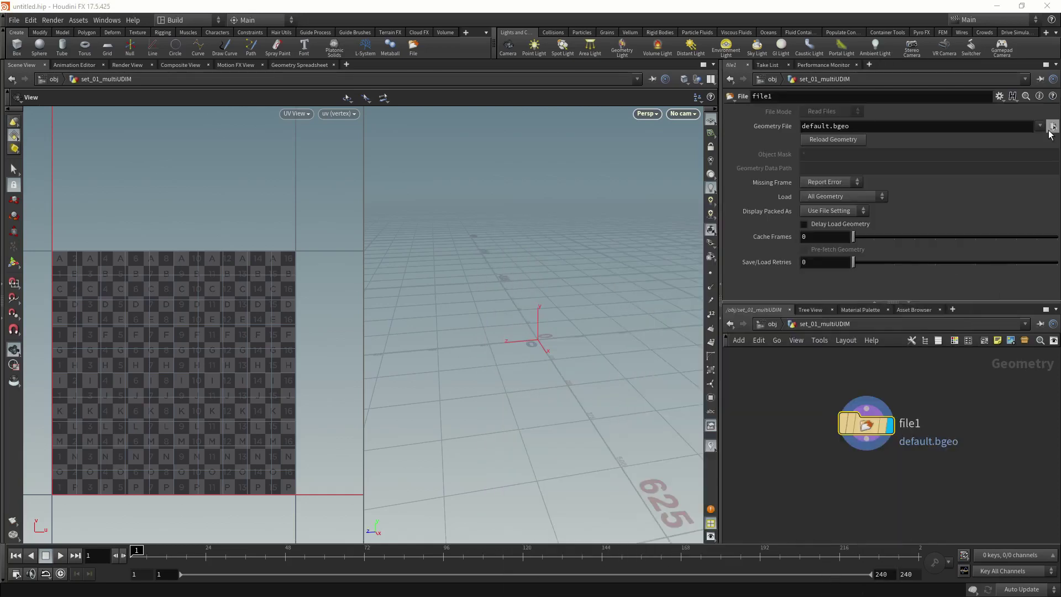
# Load set_01_multiUDIM.obj from the project's meshes folder as the File node's geometry
pyautogui.click(1052, 134)
pyautogui.click(870, 33)
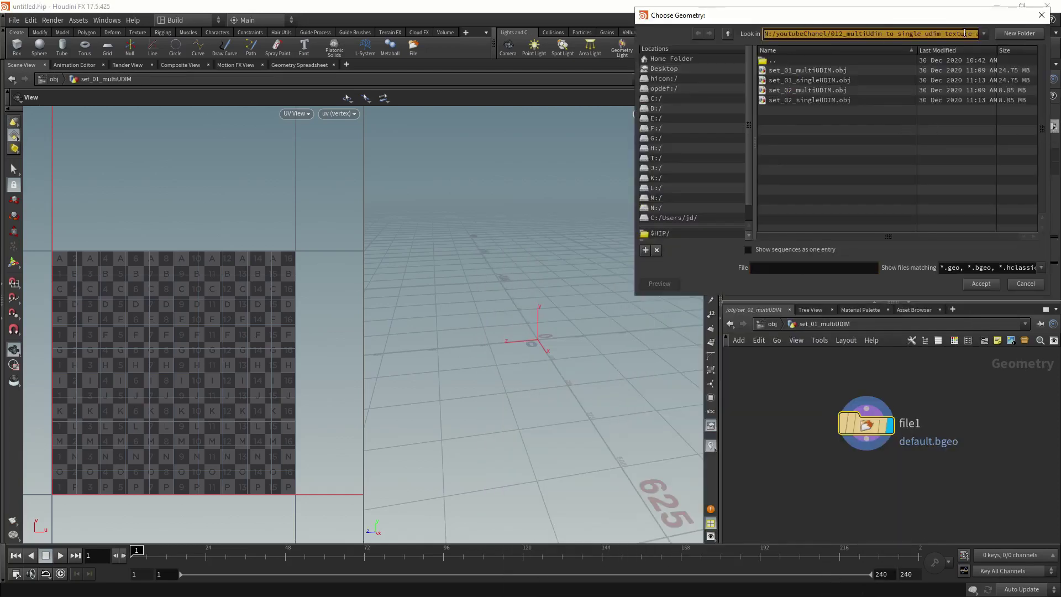
pyautogui.click(825, 71)
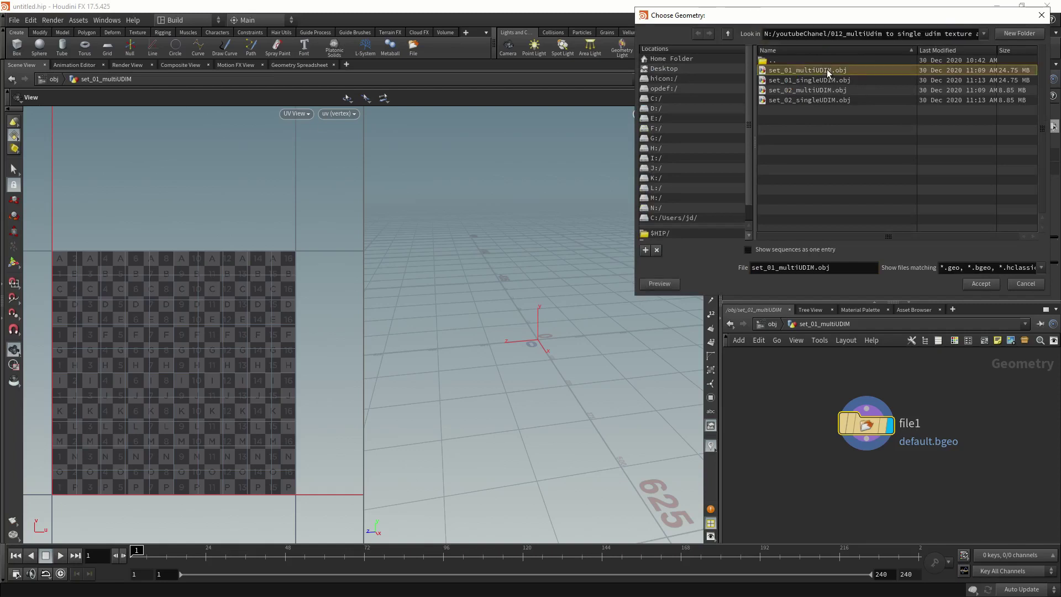
pyautogui.click(981, 284)
# Return to the obj level, duplicate the set_01_multiUDIM object below the original and rename the copy set_01_singleUDIM
pyautogui.click(771, 323)
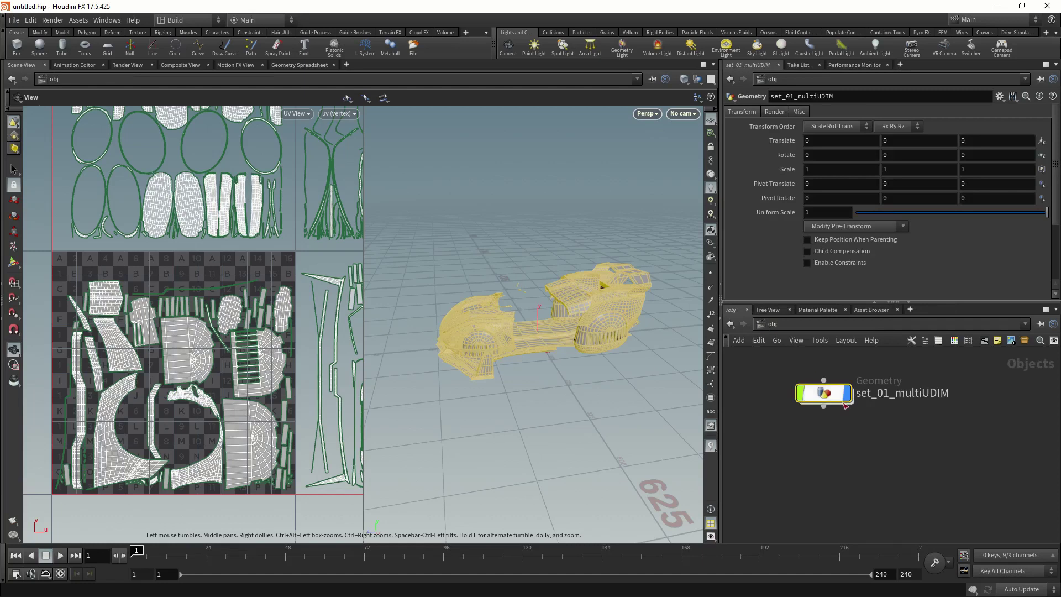
pyautogui.moveTo(838, 403)
pyautogui.keyDown('alt'); pyautogui.moveTo(838, 402); pyautogui.dragTo(838, 476); pyautogui.keyUp('alt')
pyautogui.doubleClick(954, 467)
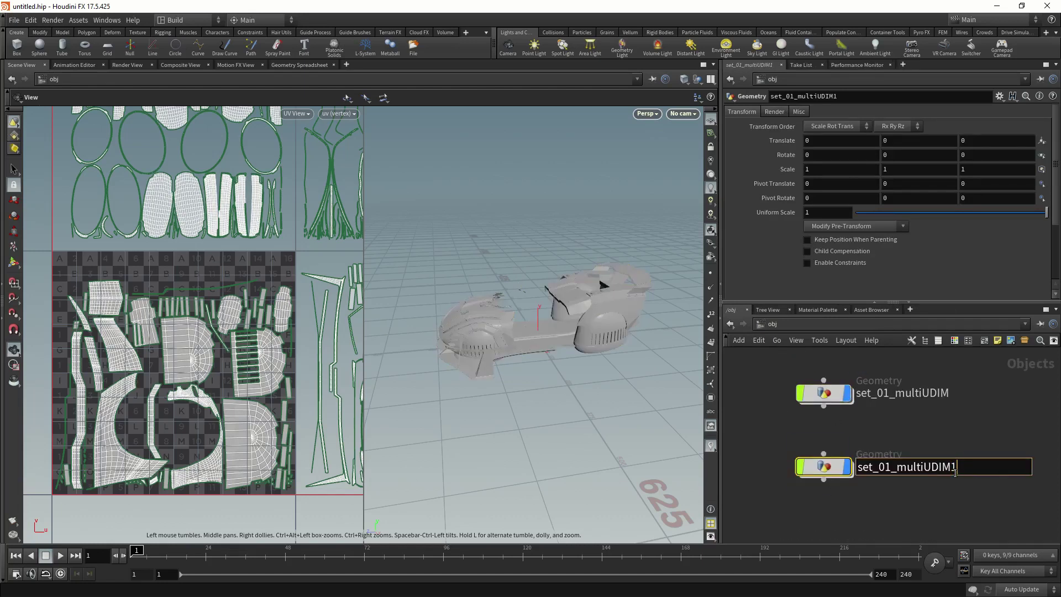
pyautogui.press('Left')
pyautogui.press('Left')
pyautogui.press('Left')
pyautogui.press('Left')
pyautogui.press('BackSpace')
pyautogui.press('BackSpace')
pyautogui.press('BackSpace')
pyautogui.press('BackSpace')
pyautogui.press('BackSpace')
pyautogui.write('single')
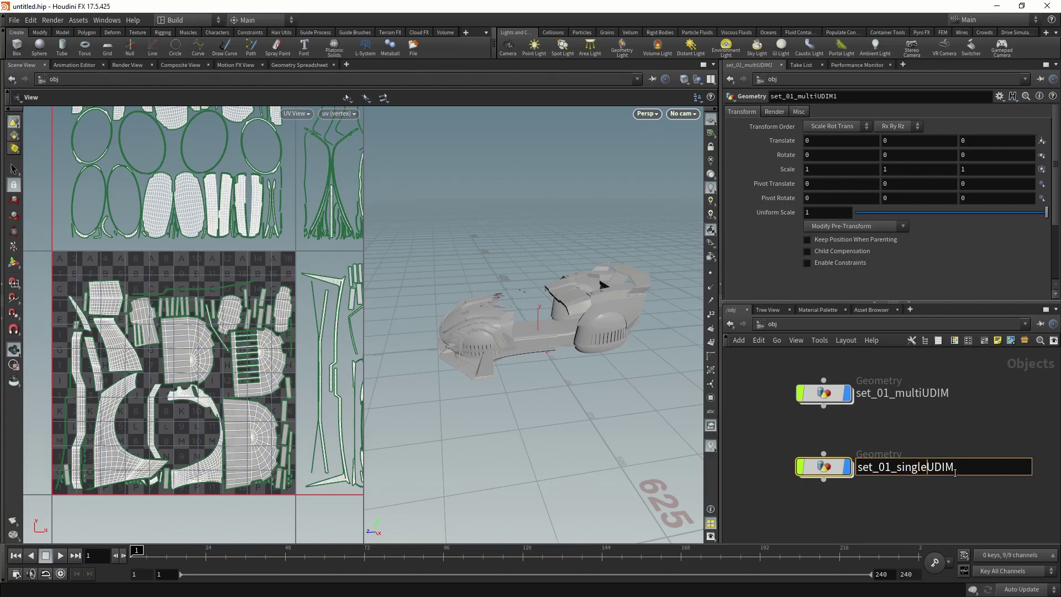
pyautogui.press('Return')
# Load set_01_singleUDIM.obj as the geometry of the File node inside the set_01_singleUDIM object
pyautogui.doubleClick(832, 467)
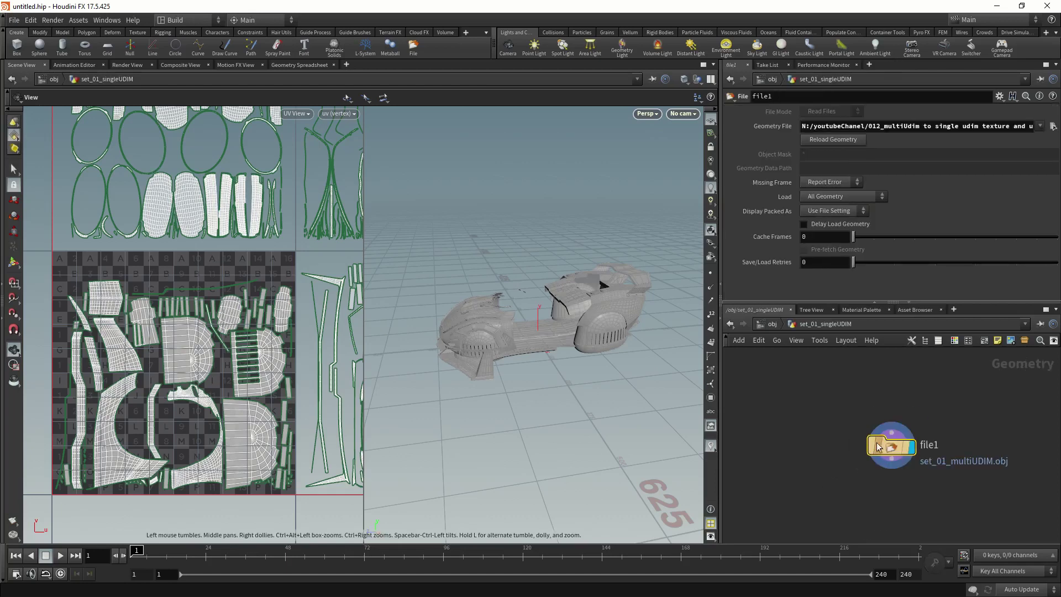
pyautogui.click(1052, 126)
pyautogui.click(826, 100)
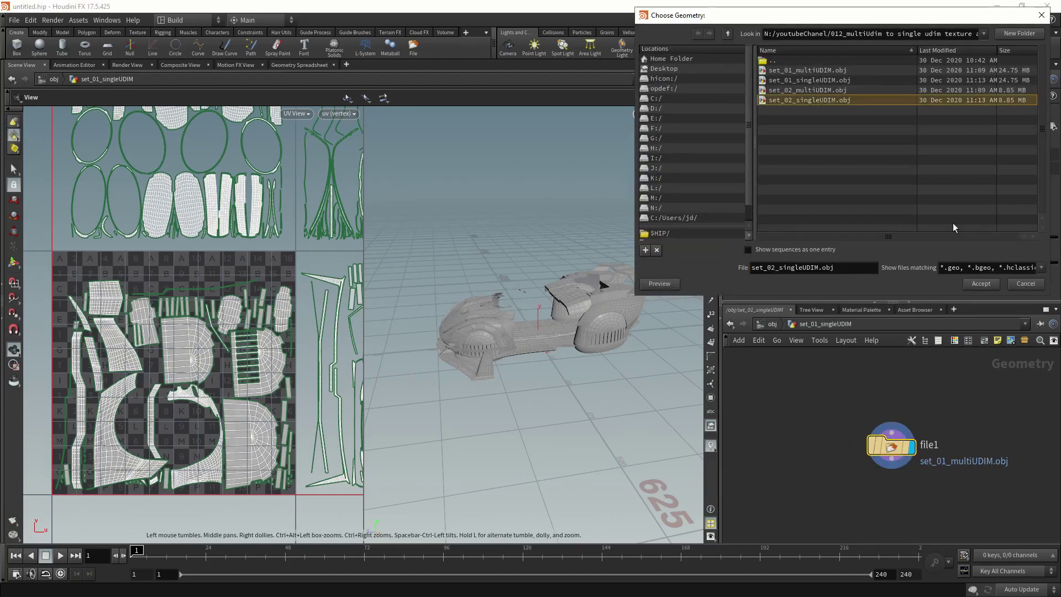
pyautogui.click(829, 80)
pyautogui.click(983, 283)
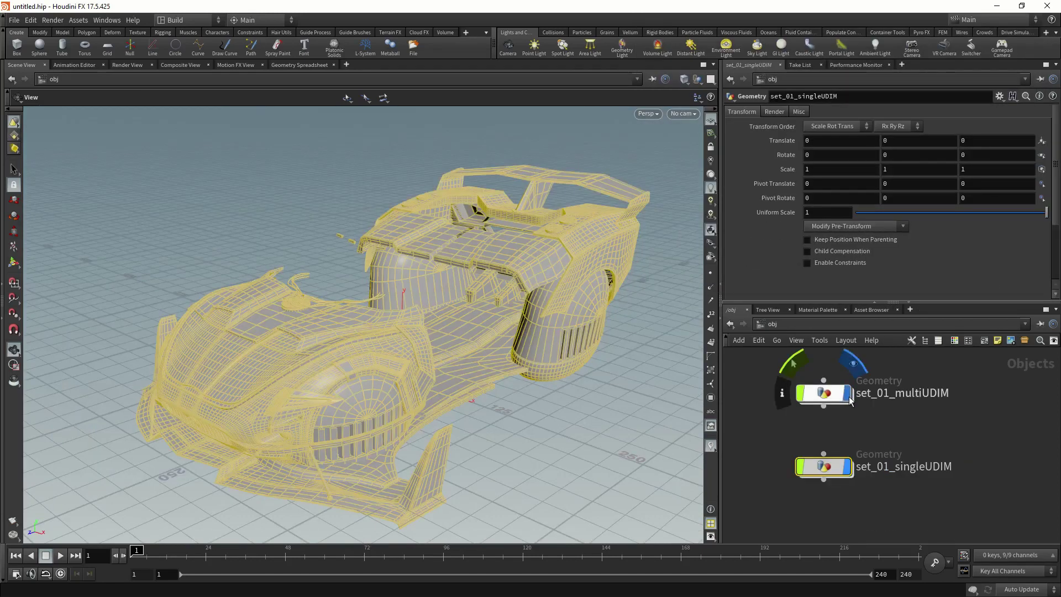
# Toggle the display of set_01_multiUDIM and set_01_singleUDIM at the obj level to check each mesh, leaving both shown
pyautogui.click(849, 402)
pyautogui.click(850, 402)
pyautogui.click(851, 467)
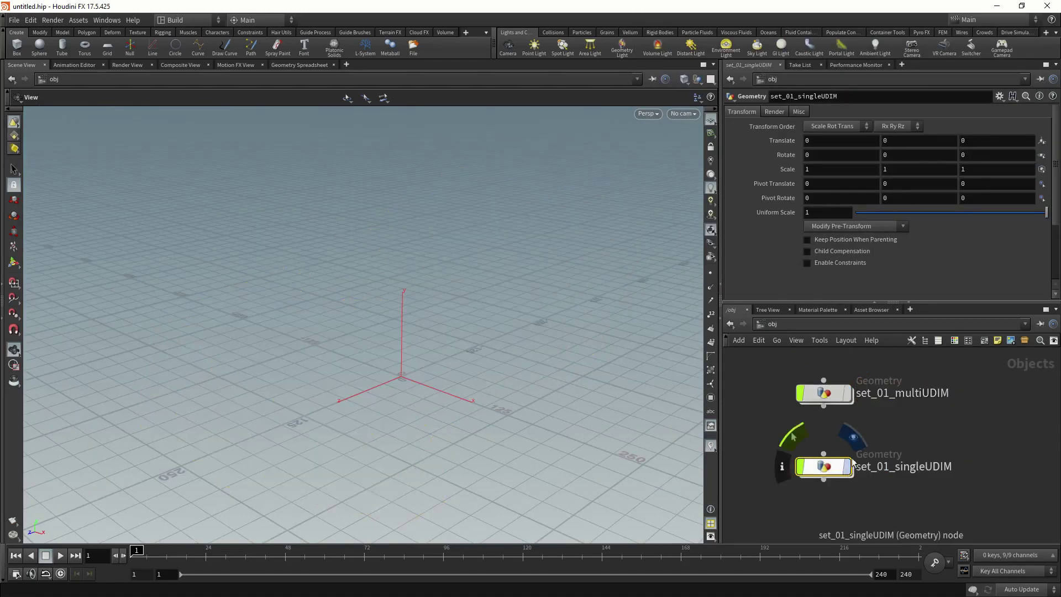
pyautogui.click(850, 466)
pyautogui.click(850, 393)
pyautogui.click(901, 419)
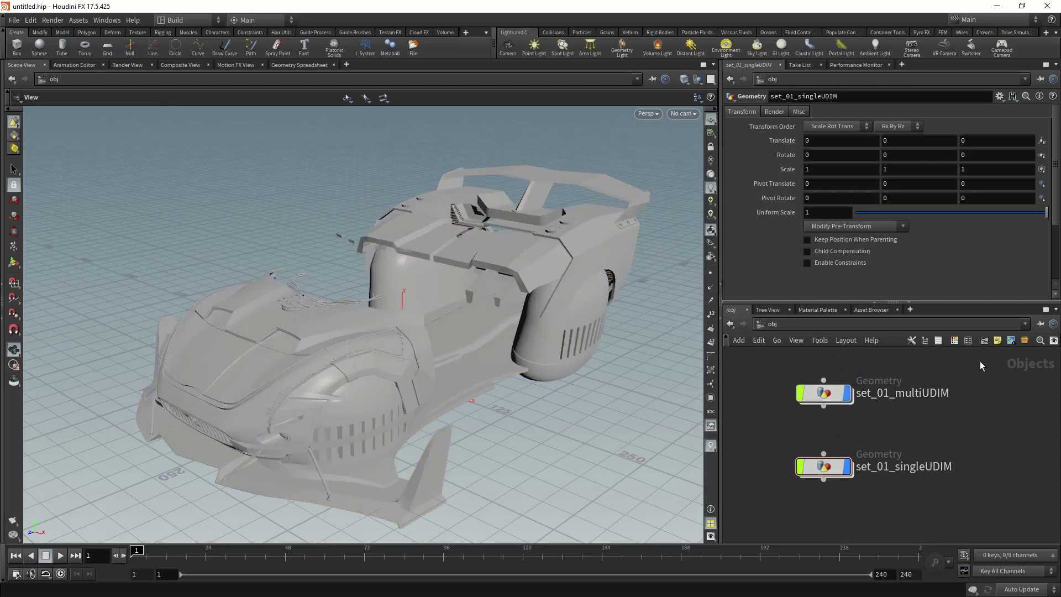
# Go to the mat network and add a Principled Shader
pyautogui.click(823, 322)
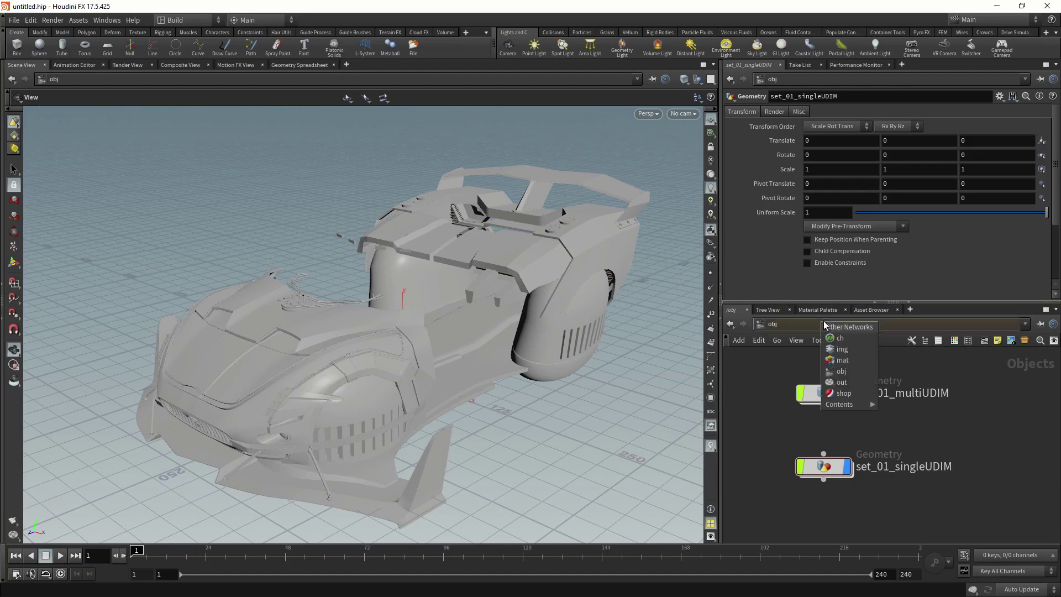
pyautogui.click(854, 362)
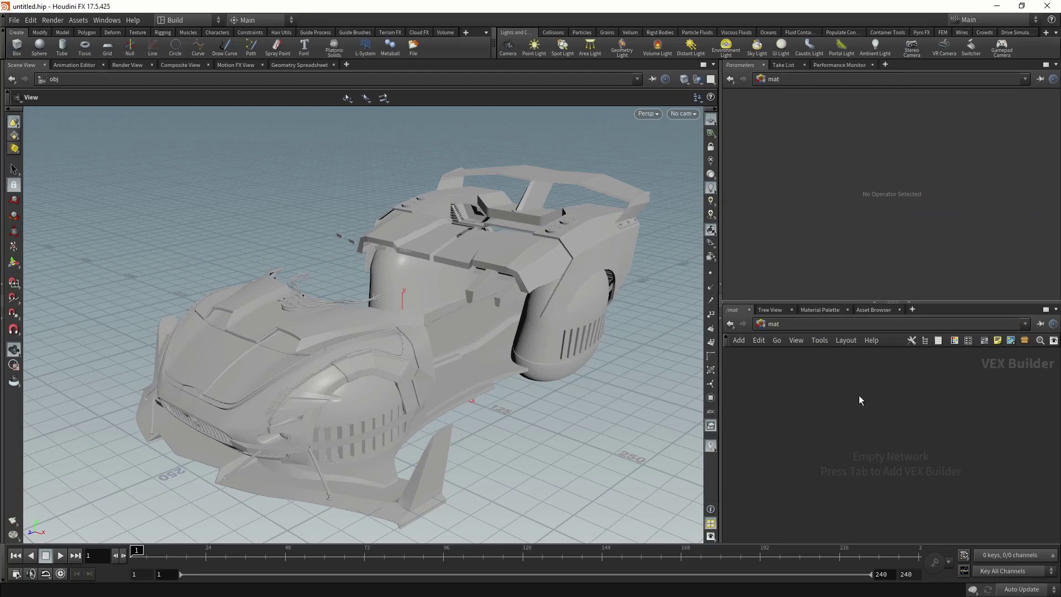
pyautogui.press('Tab')
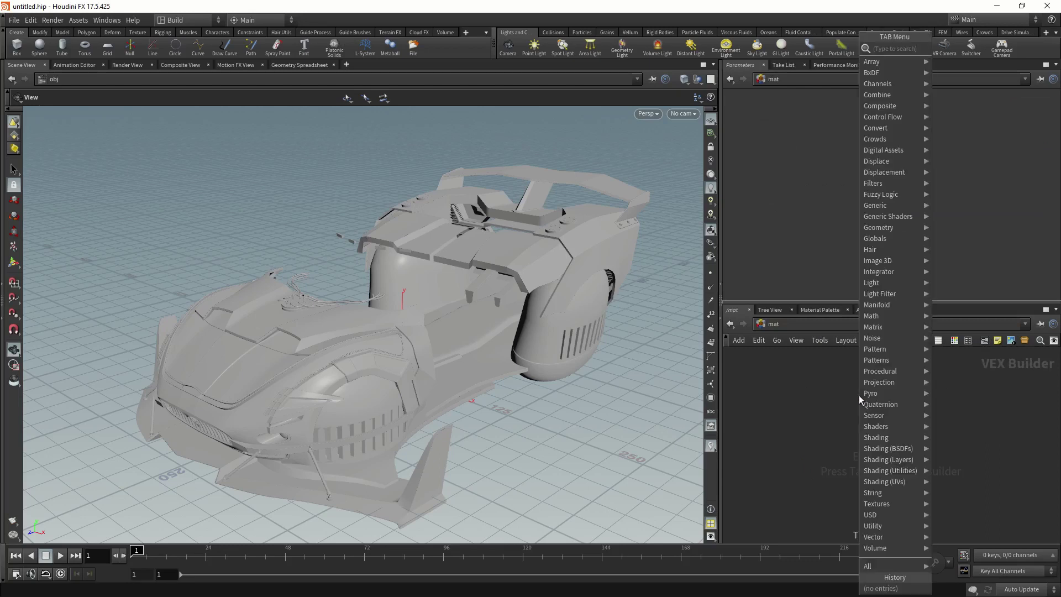
pyautogui.write('principled')
pyautogui.press('Return')
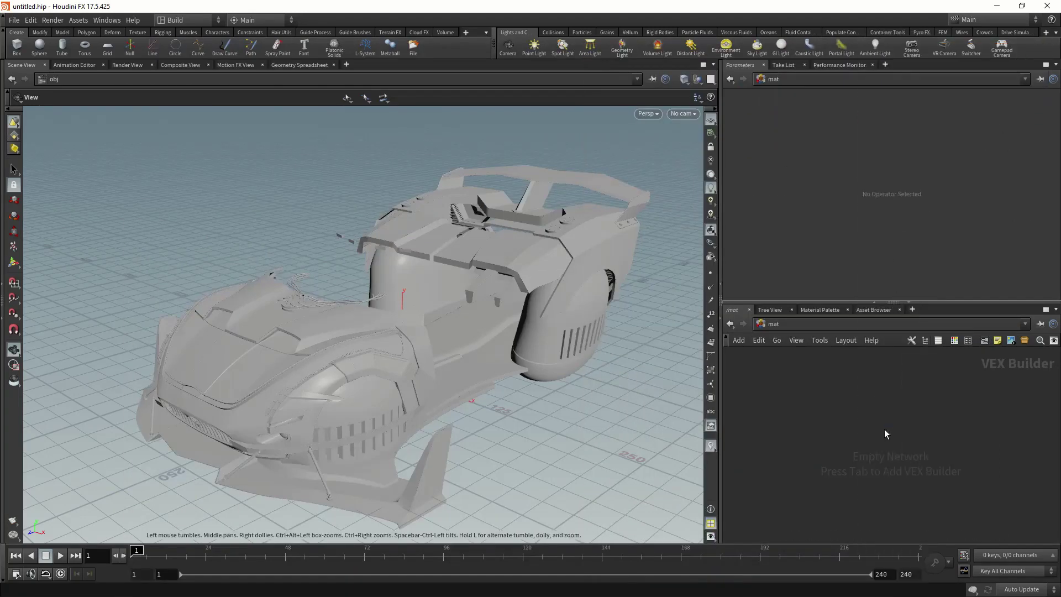
pyautogui.click(886, 431)
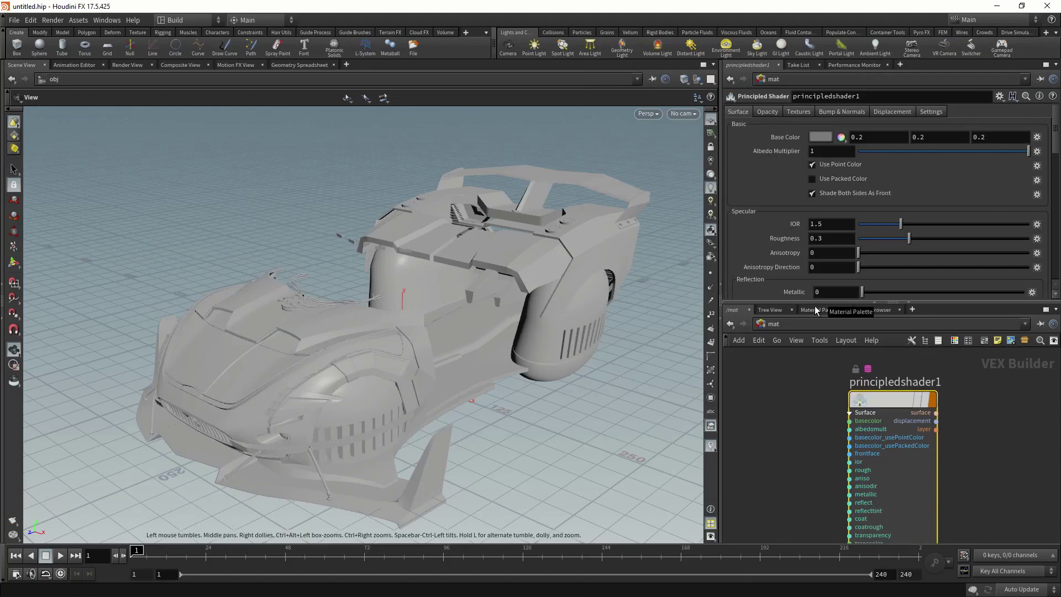
# Enable the shader's Base Color texture, load set_01_v001_${F}_BaseColor.exr and check the file path
pyautogui.click(809, 112)
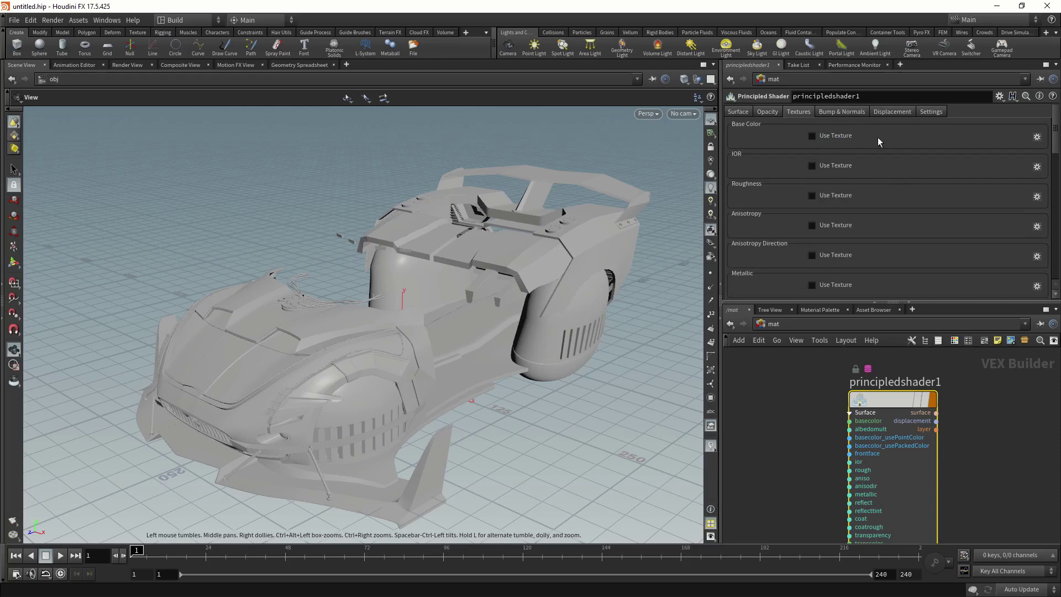
pyautogui.click(811, 136)
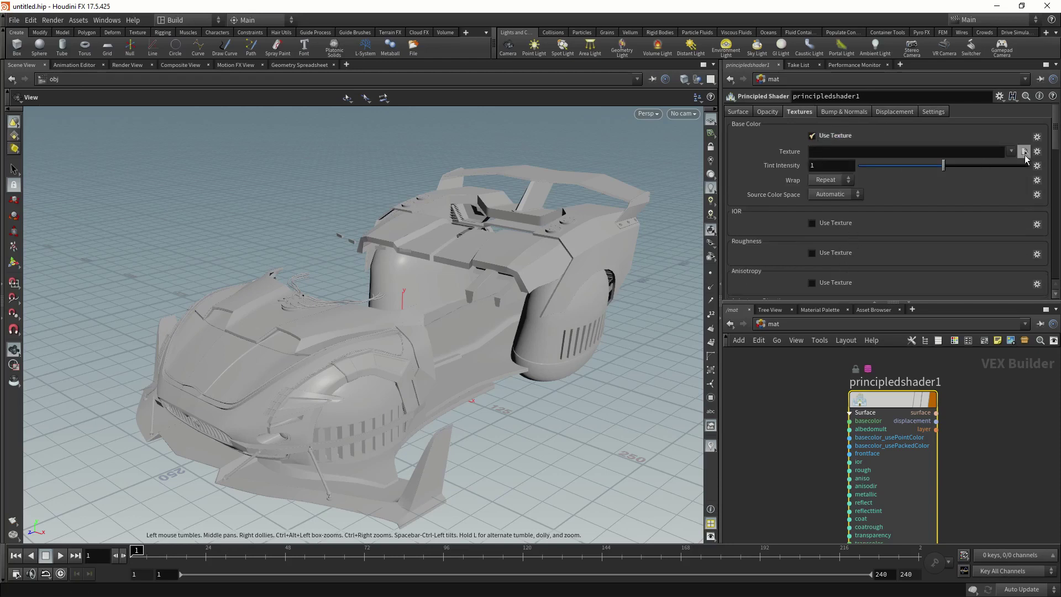
pyautogui.click(1024, 152)
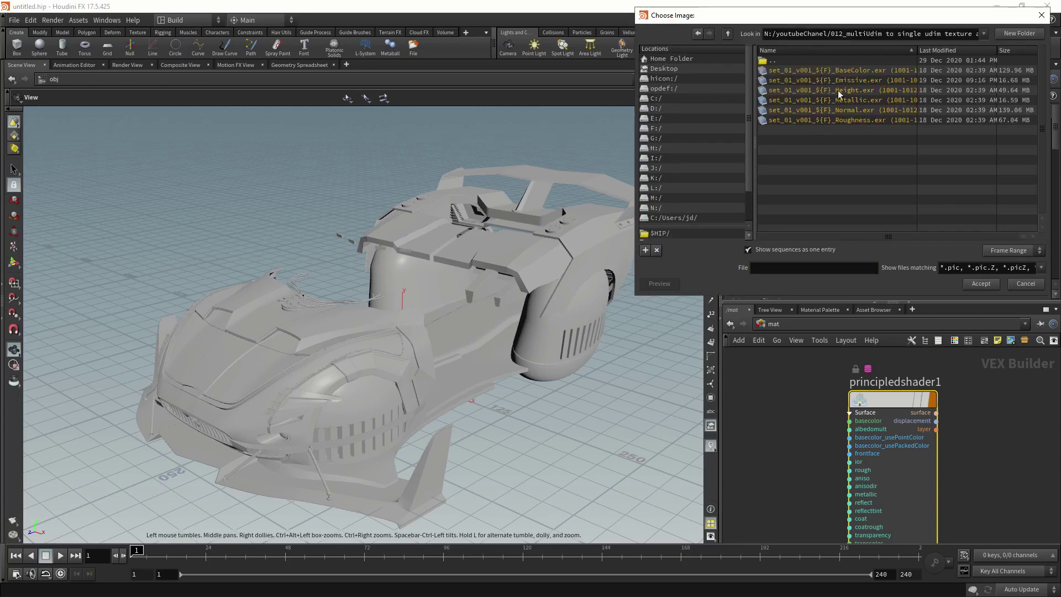
pyautogui.click(862, 77)
pyautogui.click(981, 284)
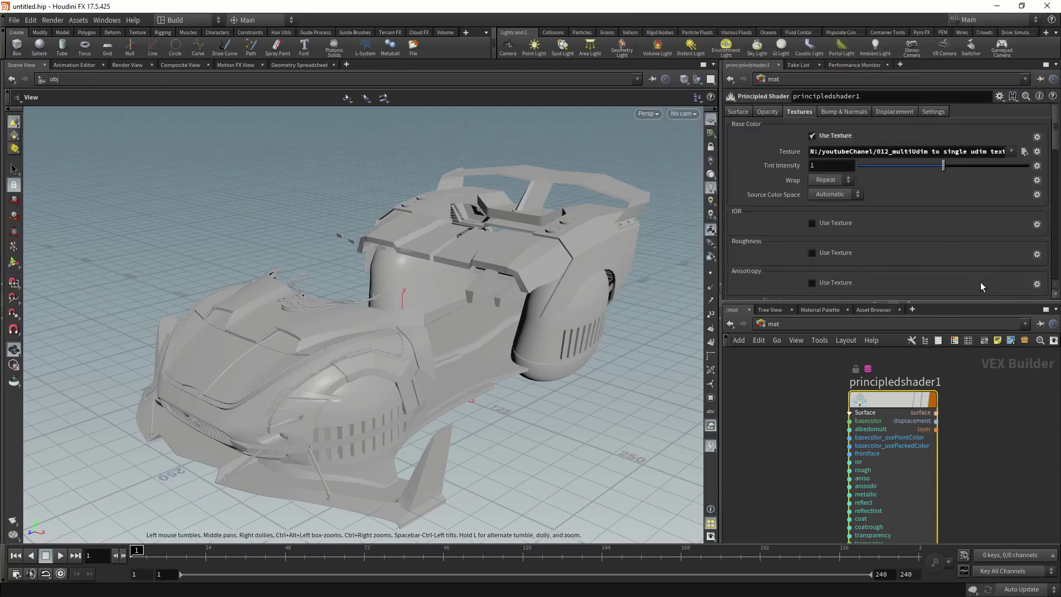
pyautogui.click(860, 151)
pyautogui.moveTo(850, 152); pyautogui.dragTo(1024, 151)
pyautogui.click(952, 152)
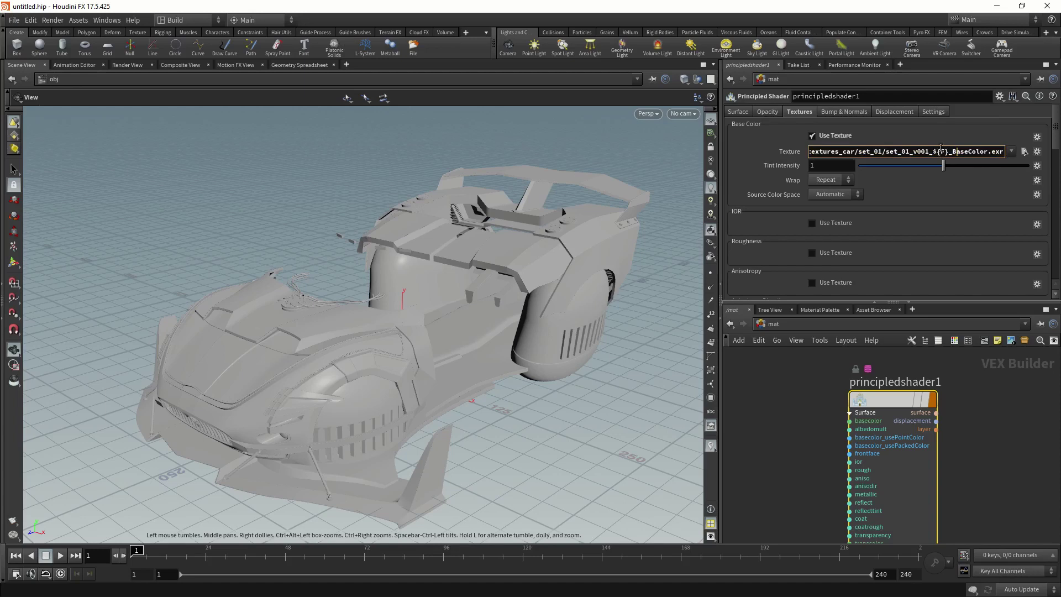
# List the image sequences as UDIM and replace the Base Color texture with set_01_v001_%(UDIM)d_BaseColor.exr
pyautogui.click(1024, 151)
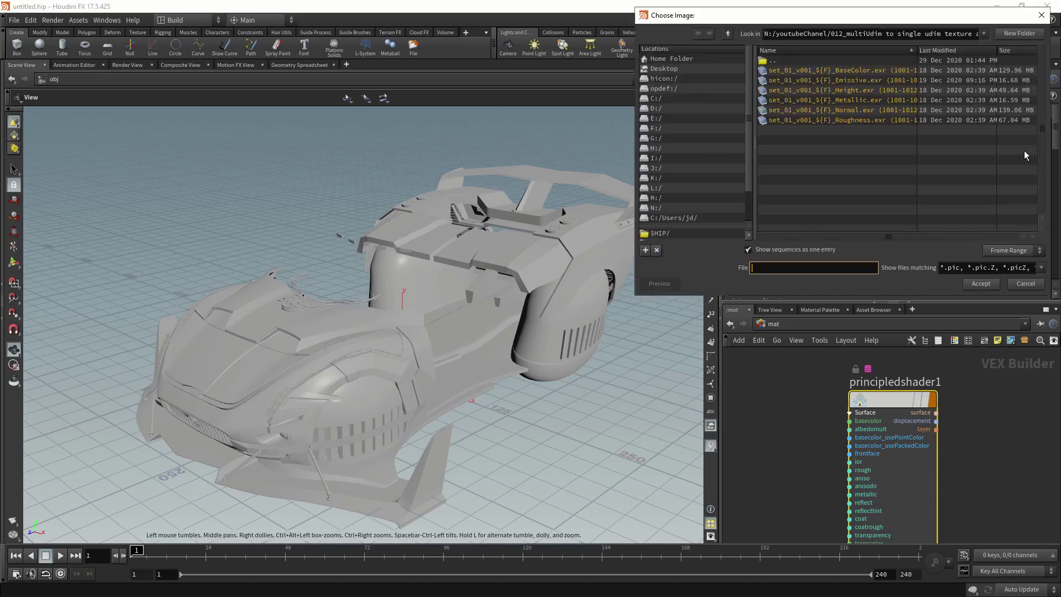
pyautogui.click(1005, 250)
pyautogui.click(1001, 273)
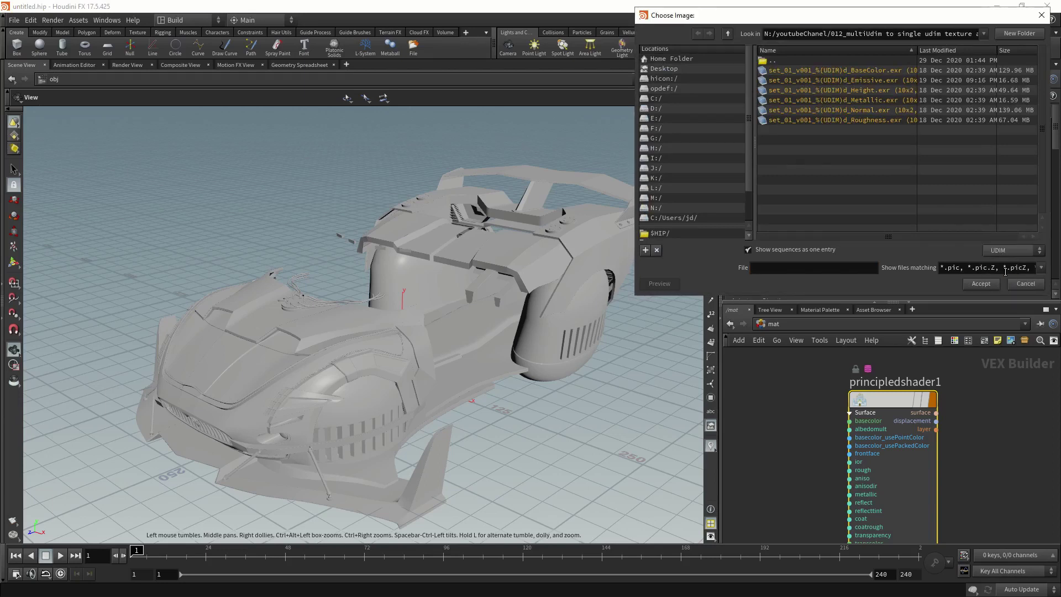
pyautogui.click(876, 71)
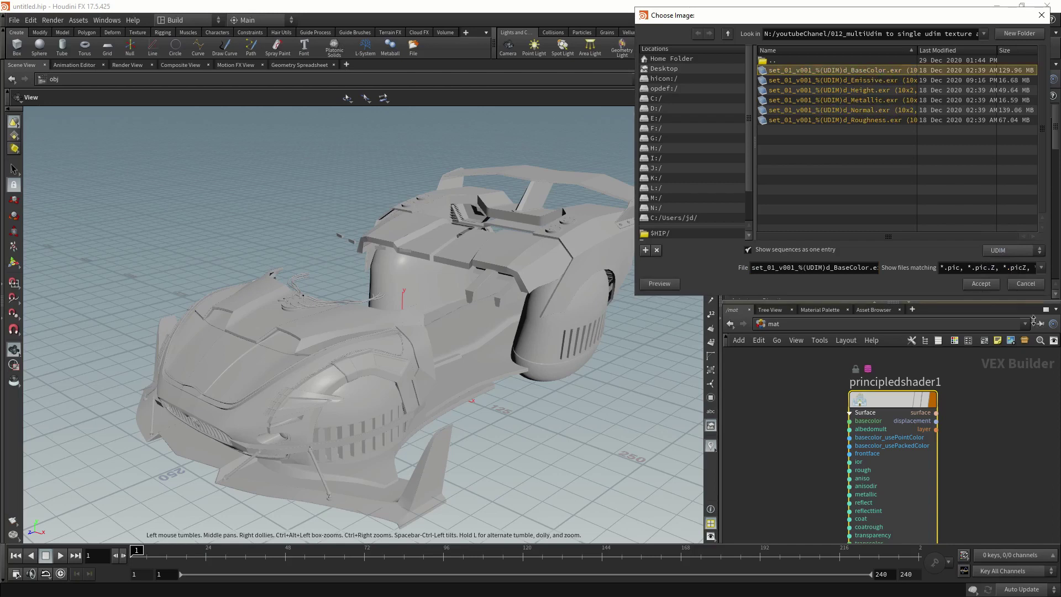
pyautogui.click(981, 283)
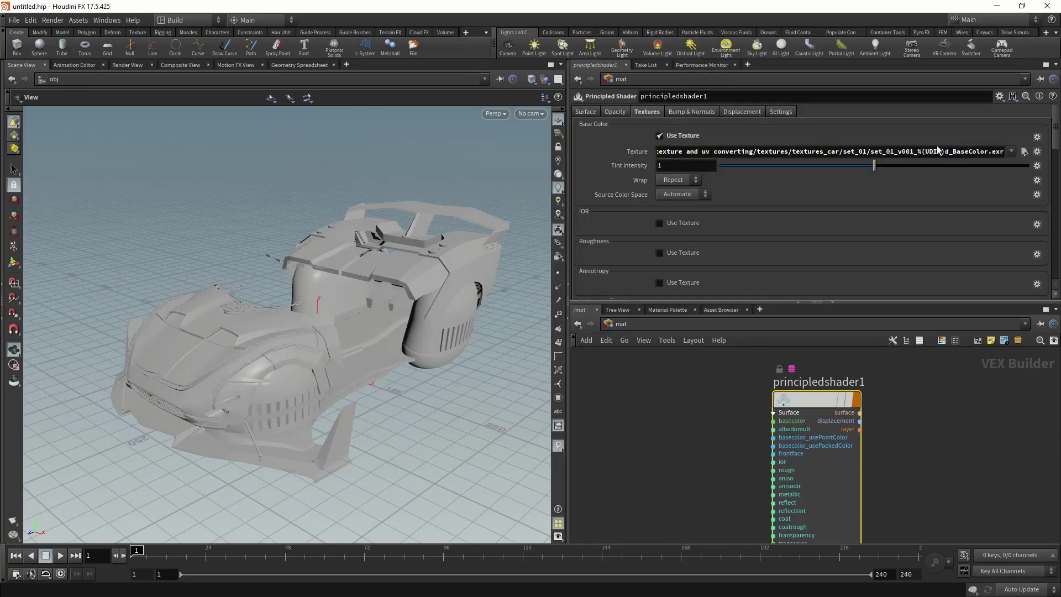
# Enable the Roughness texture on the shader and load set_01_v001_%(UDIM)d_Roughness.exr
pyautogui.scroll(-1, 678, 230)
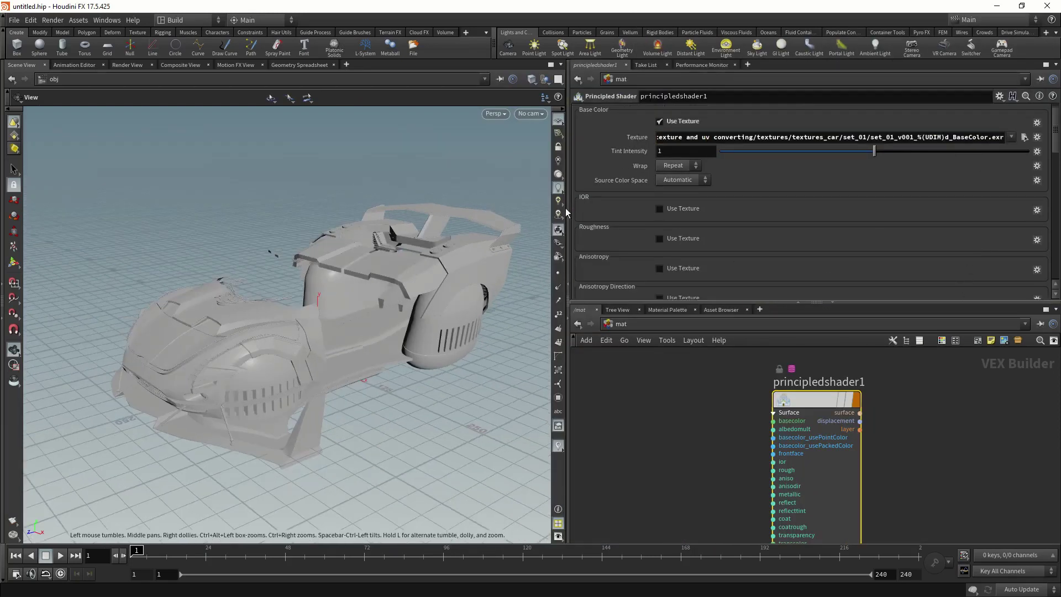
pyautogui.click(1027, 254)
pyautogui.click(834, 120)
pyautogui.click(981, 283)
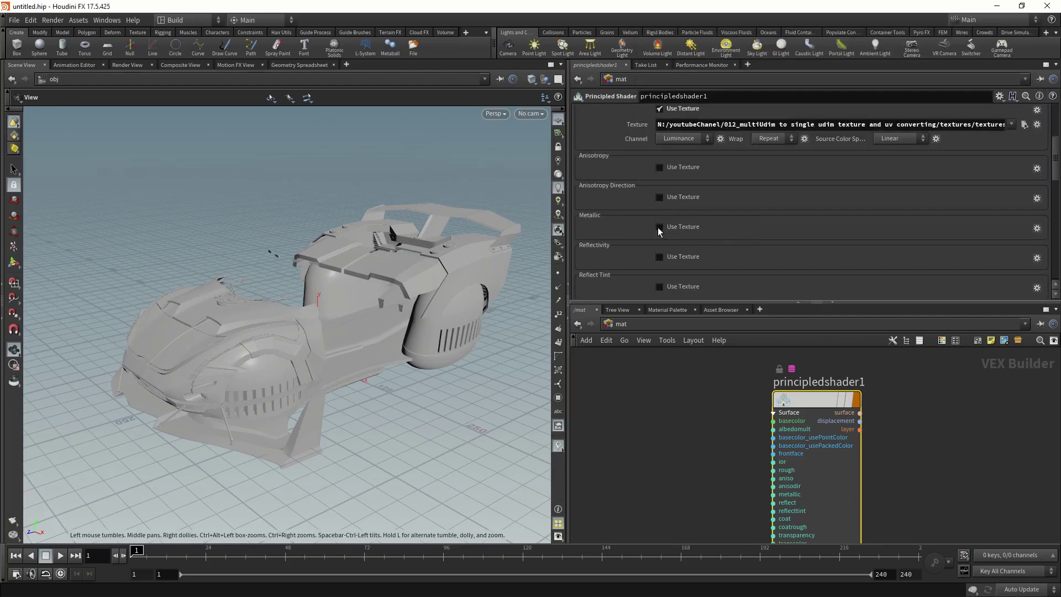
# Enable the Metallic texture on the shader and load set_01_v001_%(UDIM)d_Metallic.exr
pyautogui.click(660, 227)
pyautogui.click(1025, 242)
pyautogui.click(828, 100)
pyautogui.click(981, 284)
# Enable the Emission texture on the shader and assign a UDIM image sequence from the set_01 textures folder
pyautogui.scroll(-3, 770, 217)
pyautogui.scroll(-3, 770, 221)
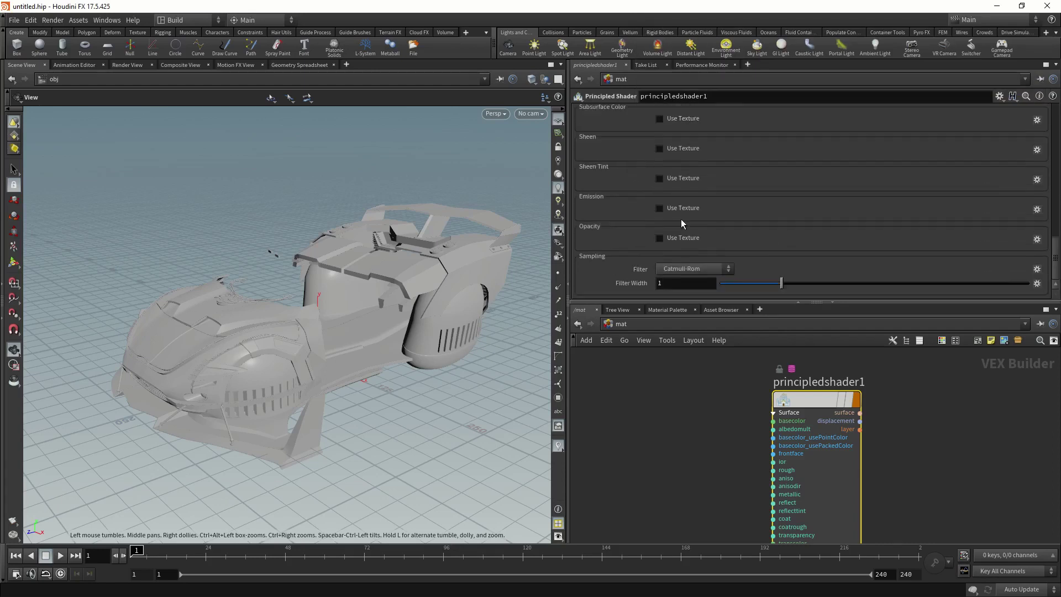
pyautogui.click(659, 207)
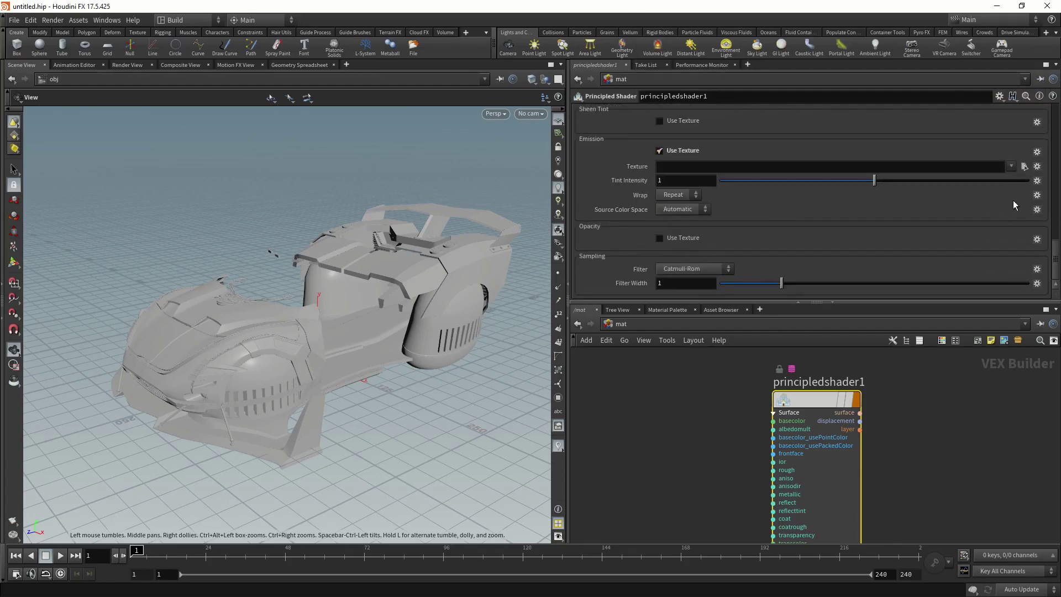
pyautogui.click(1025, 166)
pyautogui.doubleClick(871, 90)
# Enable the Subsurface Color texture on the shader and load set_01_v001_%(UDIM)d_Normal.exr
pyautogui.scroll(1, 1056, 254)
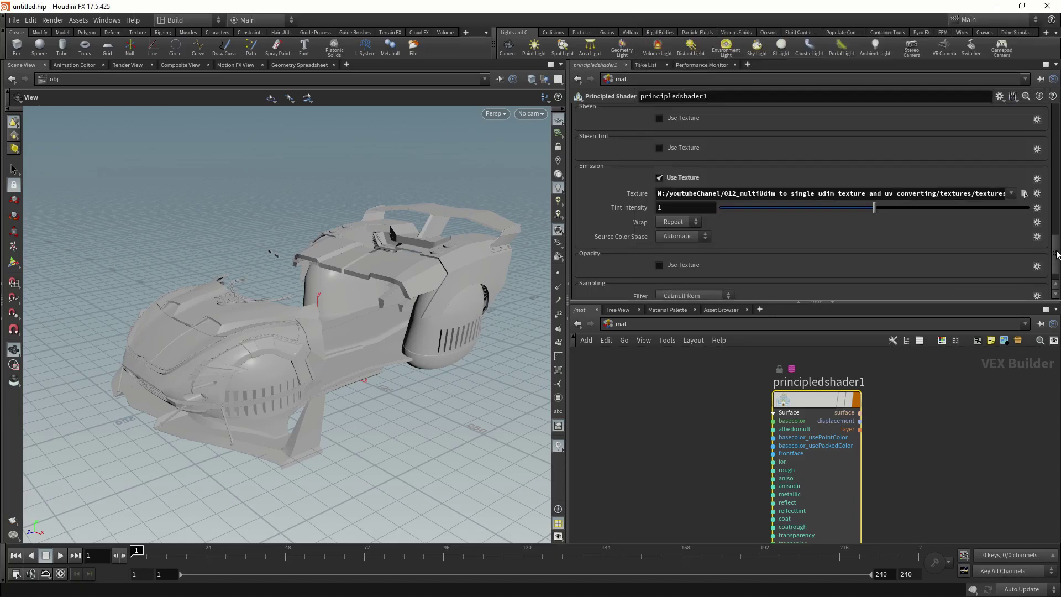
pyautogui.moveTo(1056, 255); pyautogui.dragTo(1055, 226)
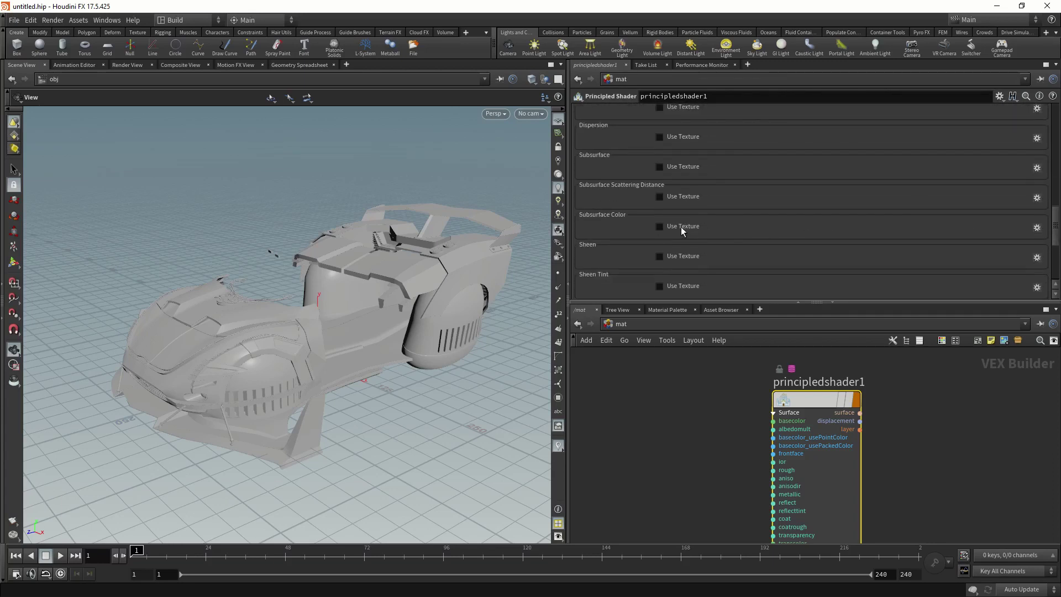
pyautogui.click(660, 226)
pyautogui.click(1025, 221)
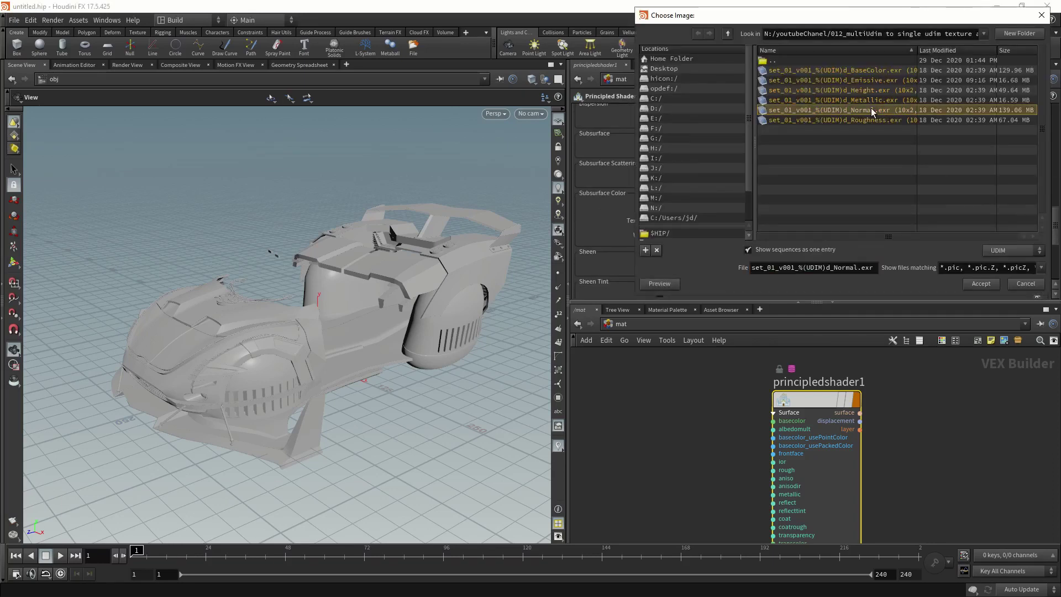
pyautogui.press('Return')
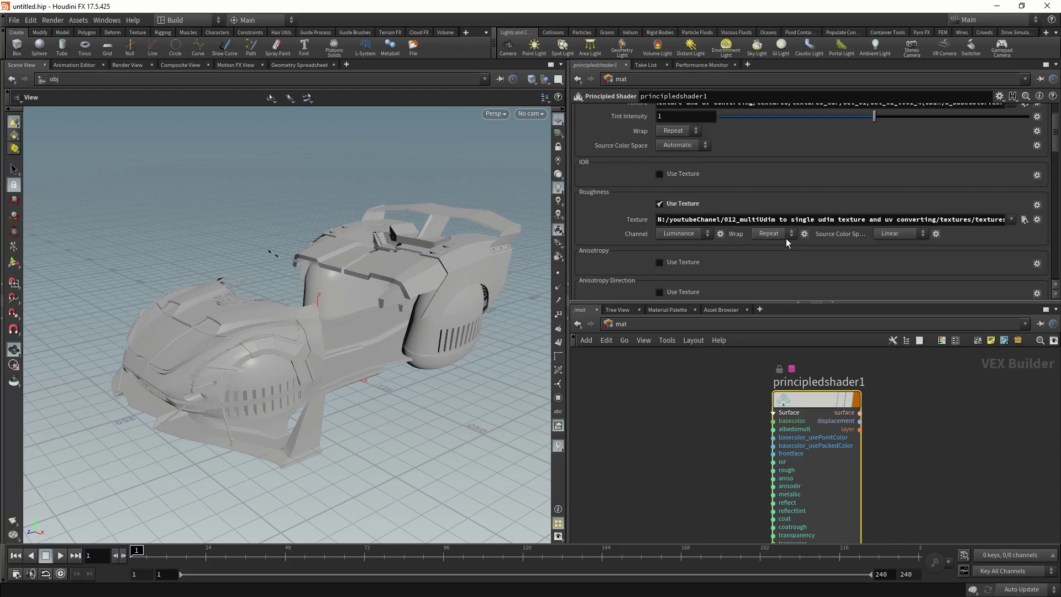
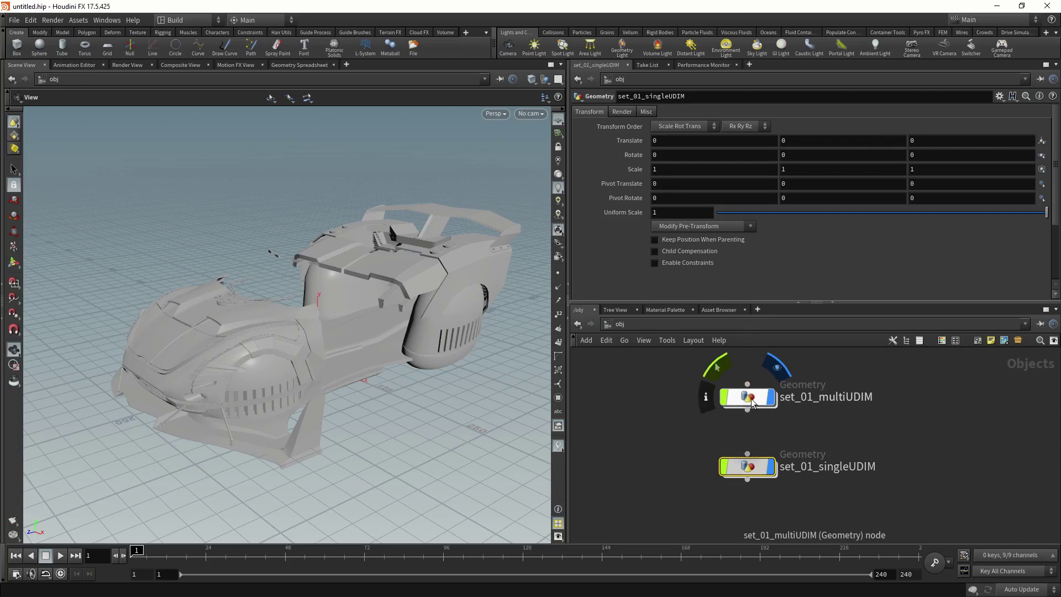
# Assign /mat/principledshader1 as the render material of the set_01_multiUDIM object
pyautogui.click(751, 399)
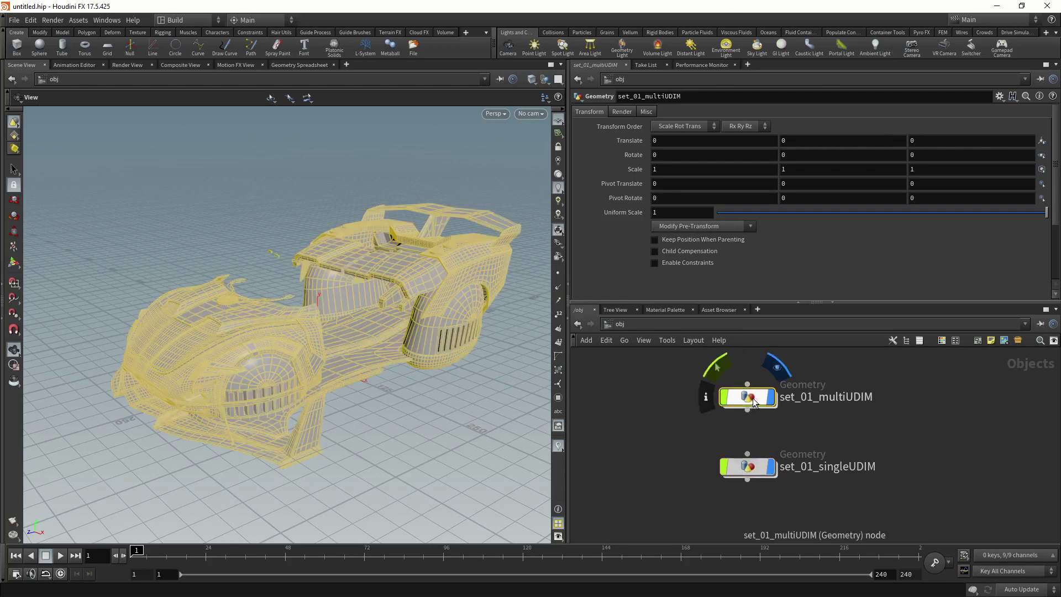
pyautogui.click(629, 113)
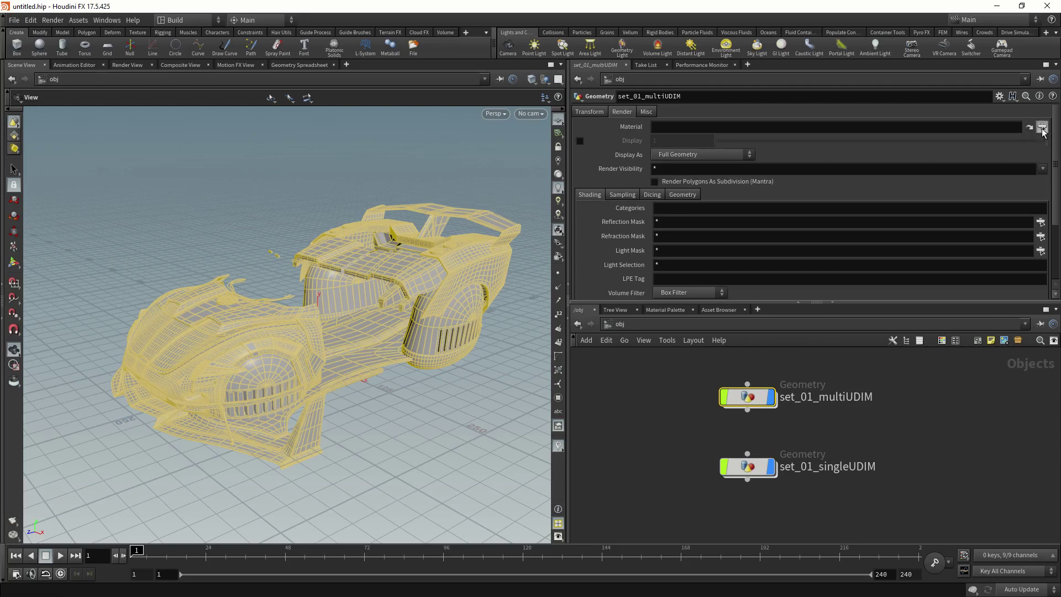
pyautogui.click(1042, 127)
pyautogui.click(928, 64)
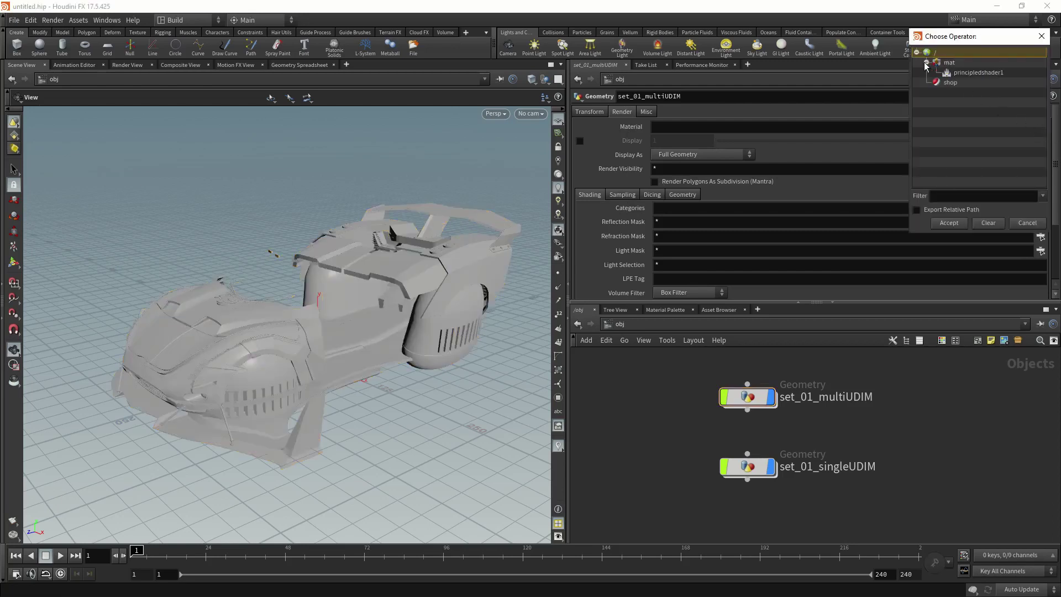
pyautogui.click(974, 73)
pyautogui.click(949, 223)
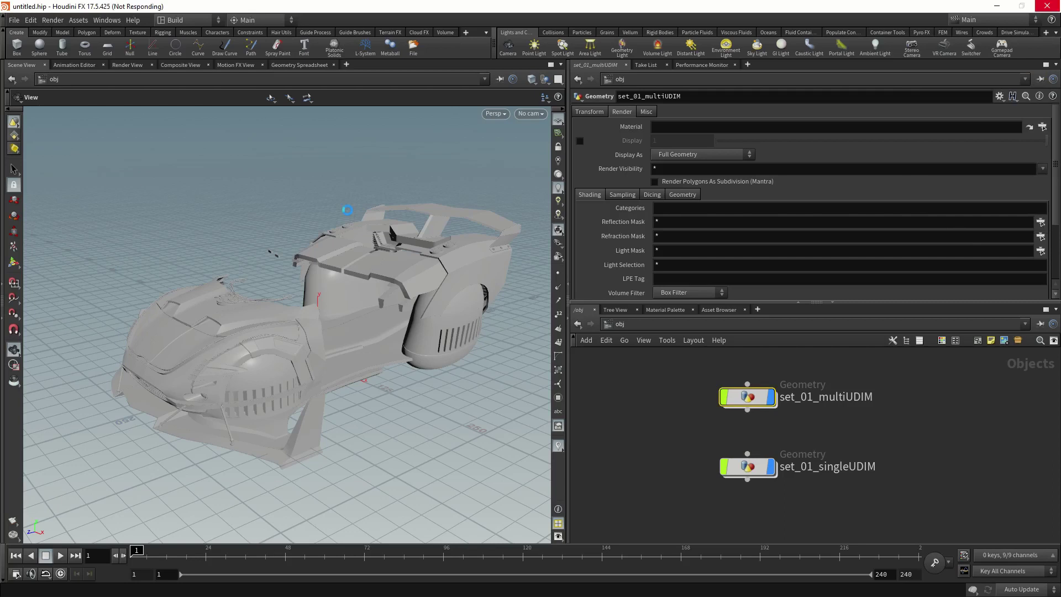
# Examine the textured car from several angles, switching a viewport display option off and on to compare the shading
pyautogui.moveTo(347, 209); pyautogui.dragTo(380, 335)
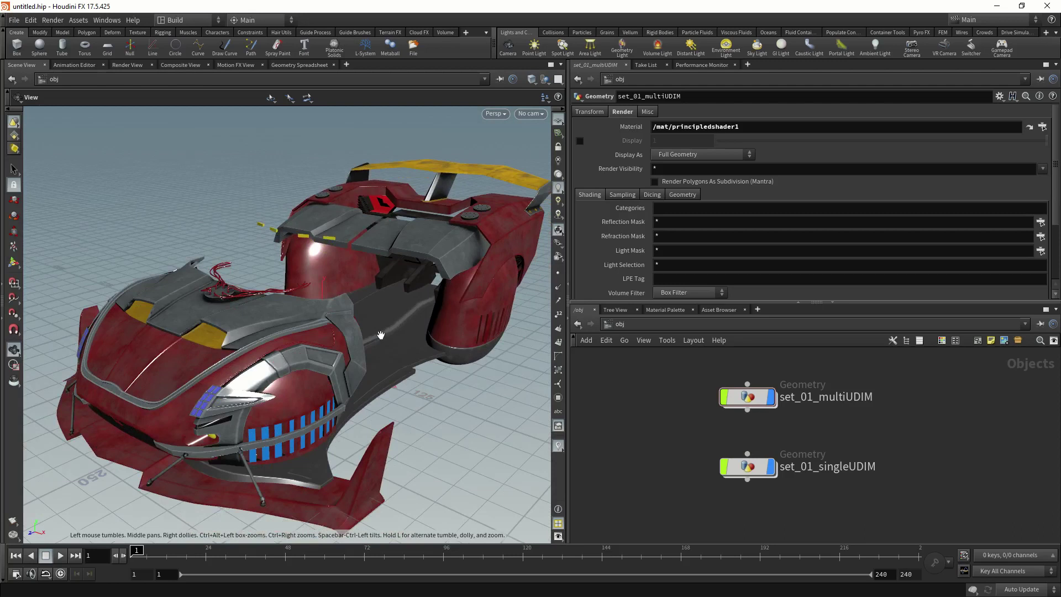
pyautogui.click(559, 234)
pyautogui.click(560, 234)
pyautogui.click(560, 233)
pyautogui.click(560, 233)
pyautogui.moveTo(475, 409); pyautogui.dragTo(450, 457)
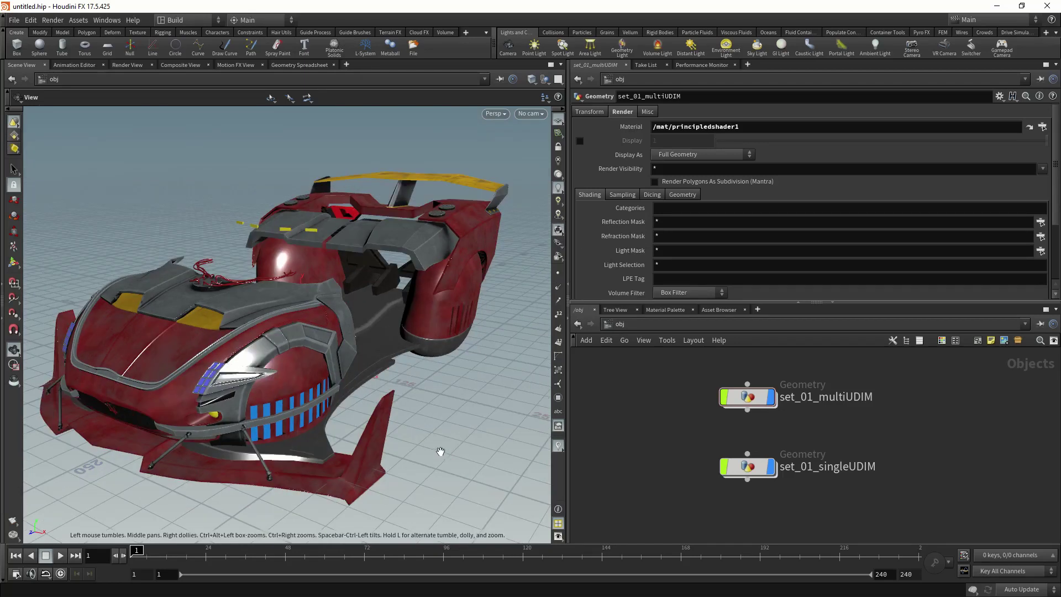
pyautogui.moveTo(439, 416); pyautogui.dragTo(409, 370)
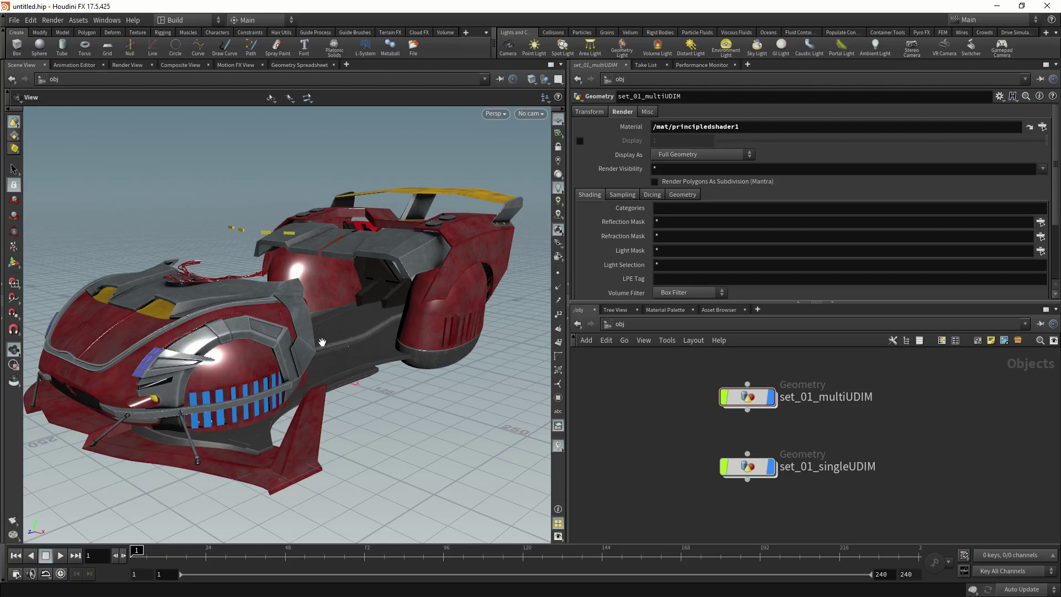
# Switch the display of set_01_multiUDIM off and on to compare its textured mesh with the plain set_01_singleUDIM mesh
pyautogui.moveTo(323, 342); pyautogui.dragTo(354, 339)
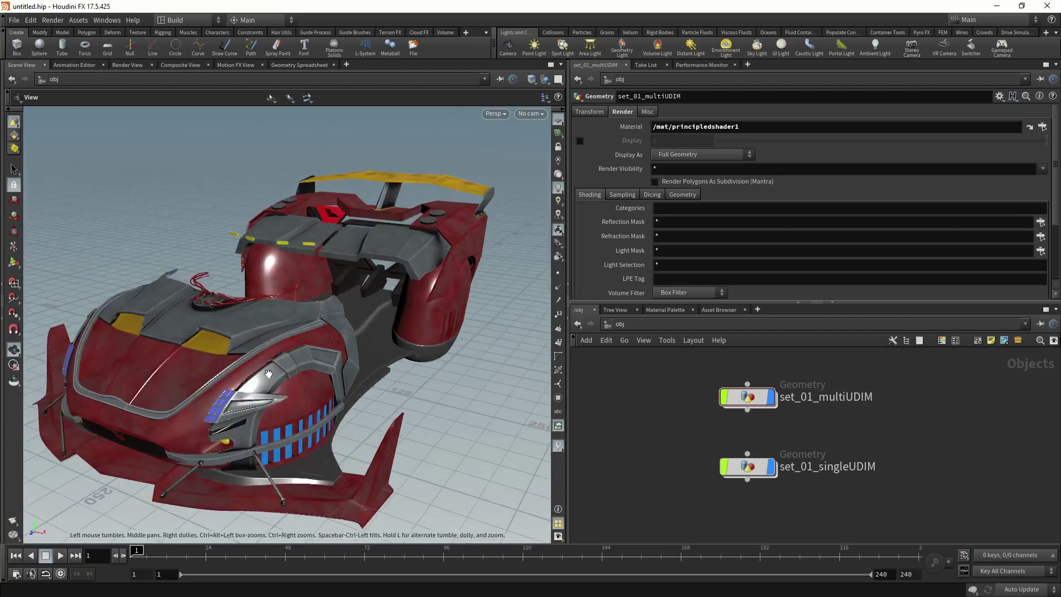
pyautogui.click(771, 397)
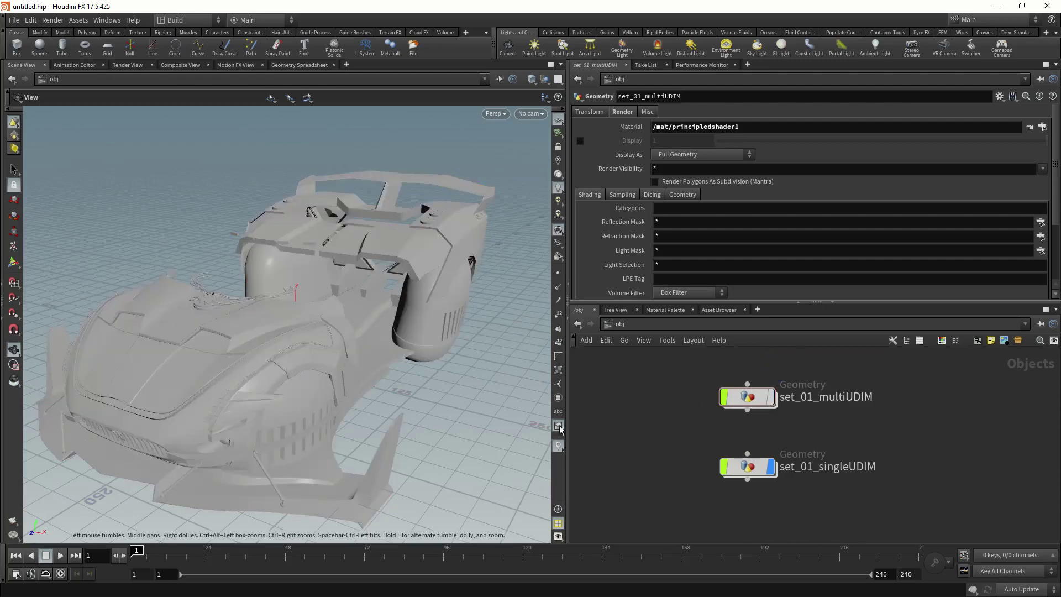
pyautogui.click(744, 463)
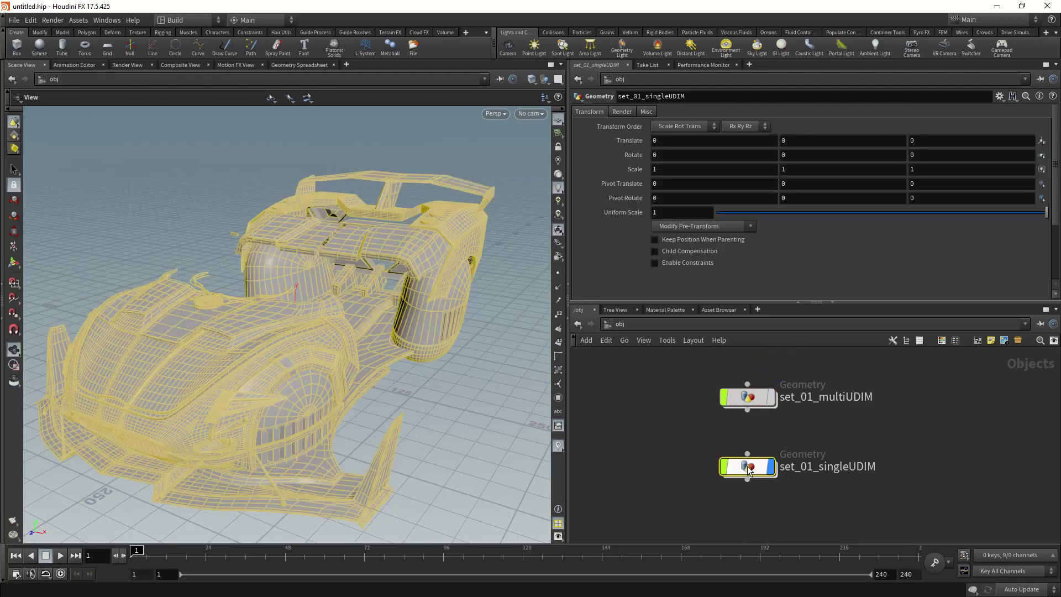
pyautogui.click(671, 440)
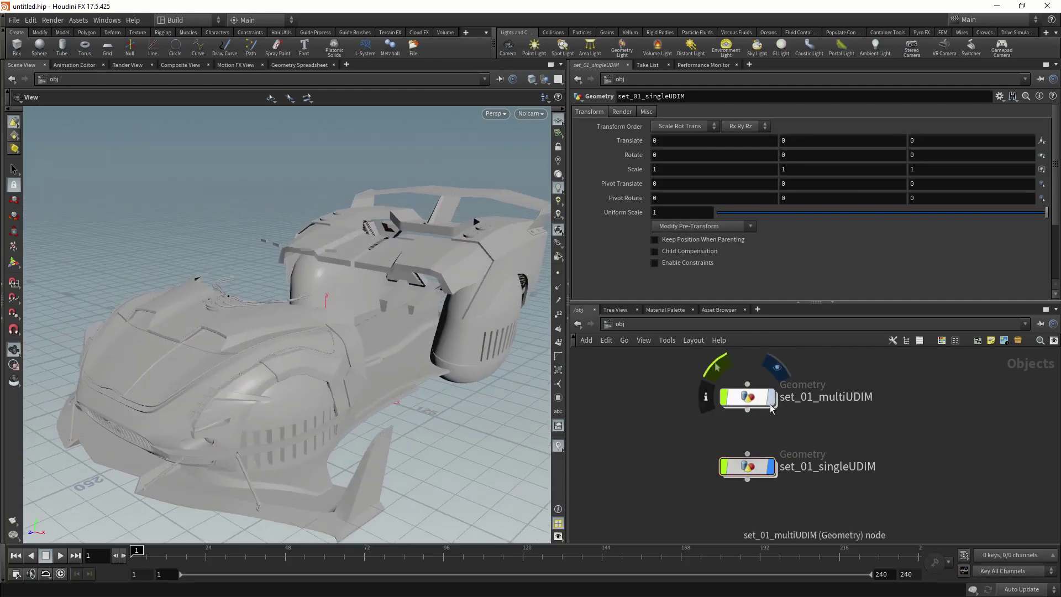
pyautogui.click(771, 397)
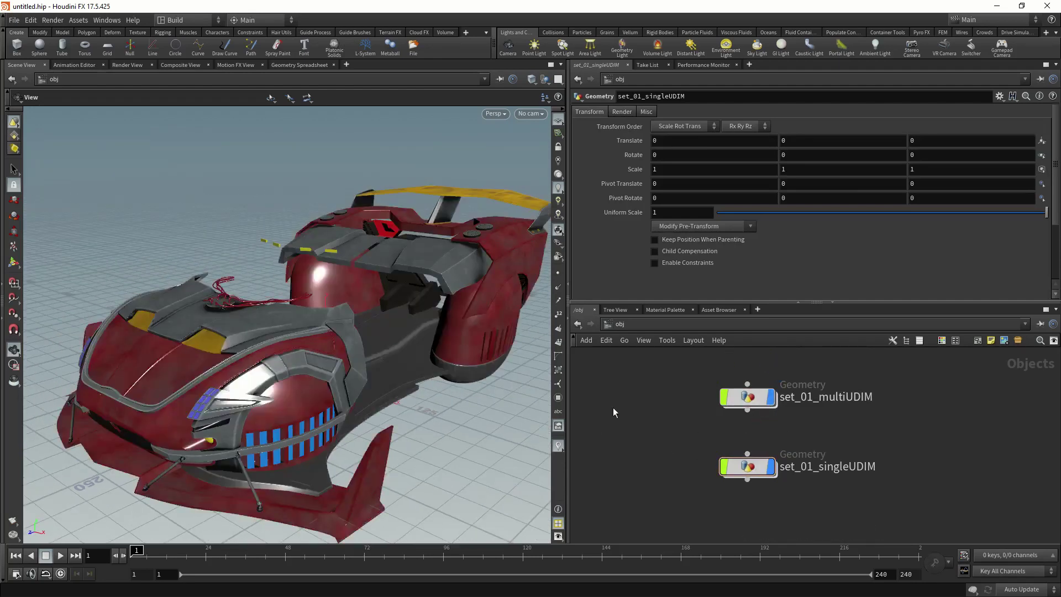
pyautogui.moveTo(773, 410)
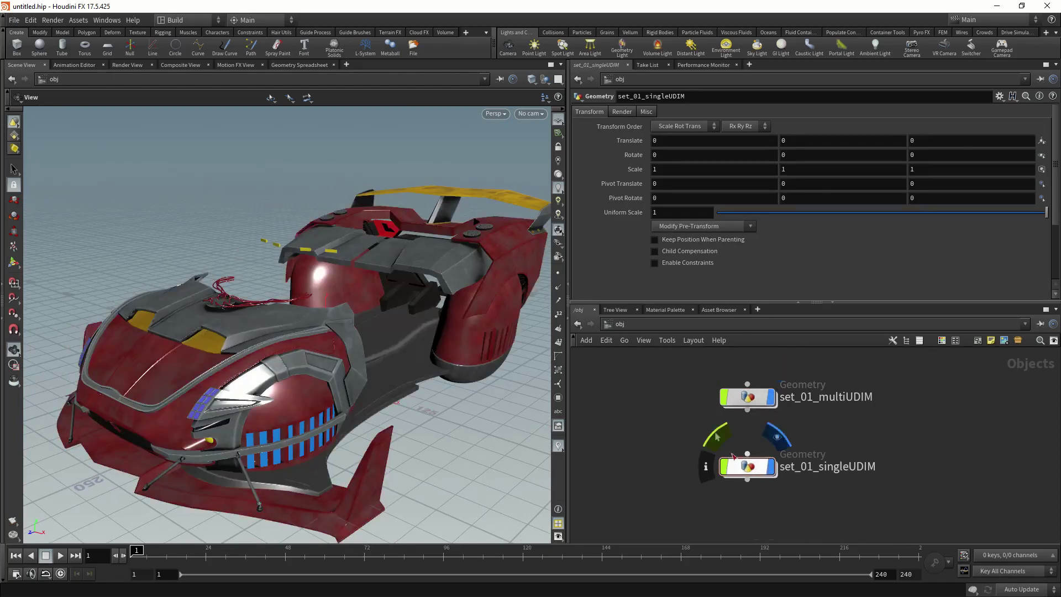
# Add a Bake Texture node to the out network and reposition it there
pyautogui.click(639, 325)
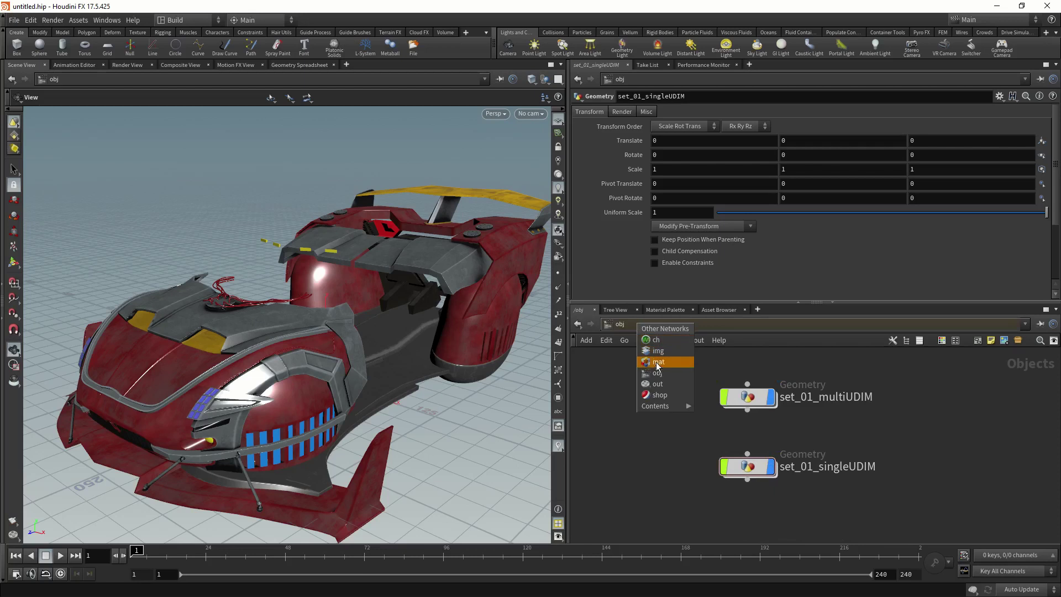
pyautogui.click(659, 384)
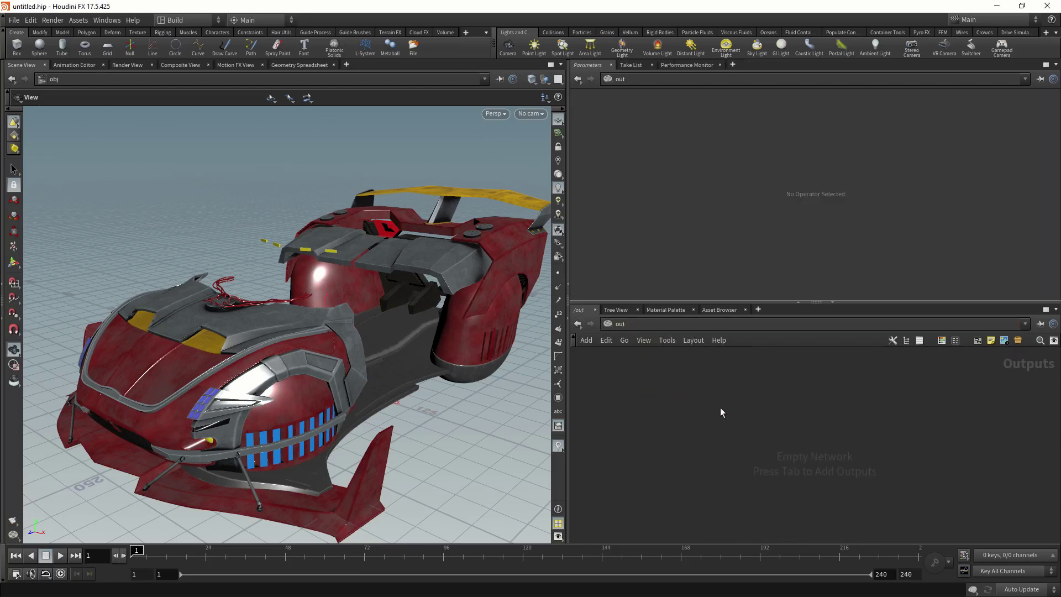
pyautogui.press('Tab')
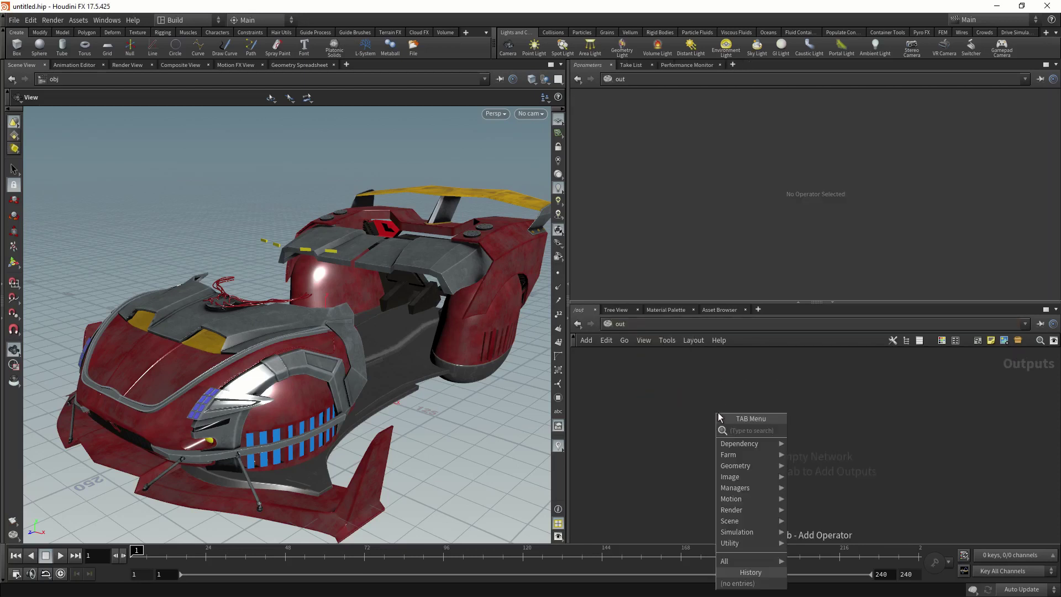
pyautogui.write('ba')
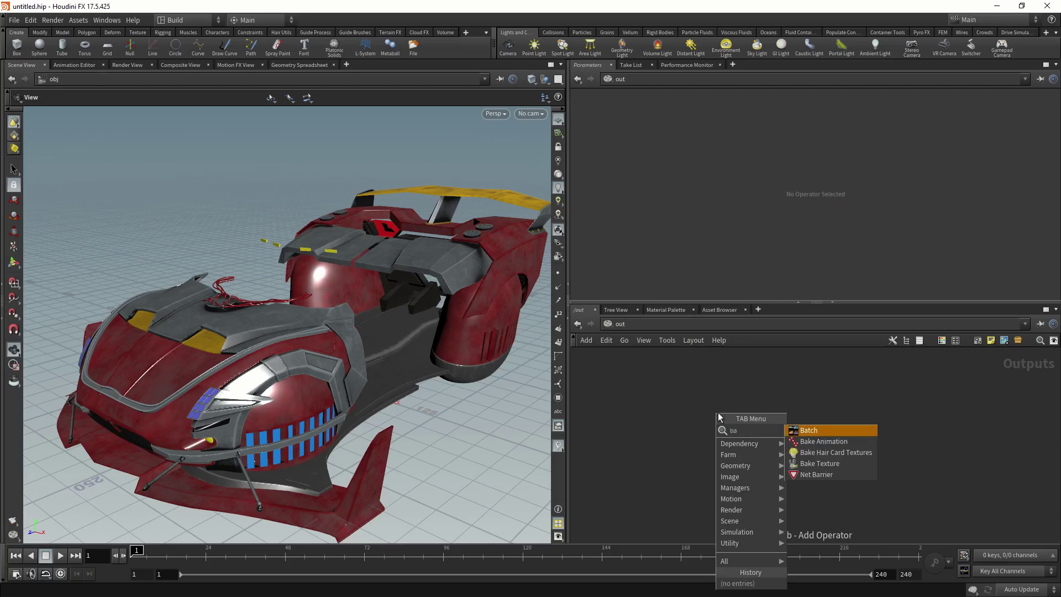
pyautogui.click(823, 463)
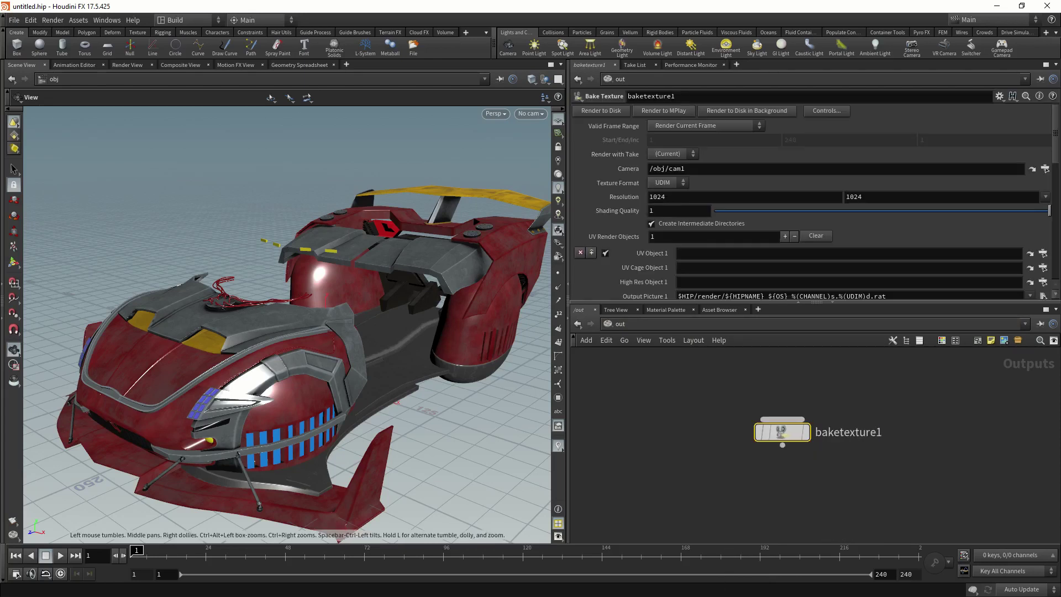
pyautogui.moveTo(788, 438); pyautogui.dragTo(775, 442)
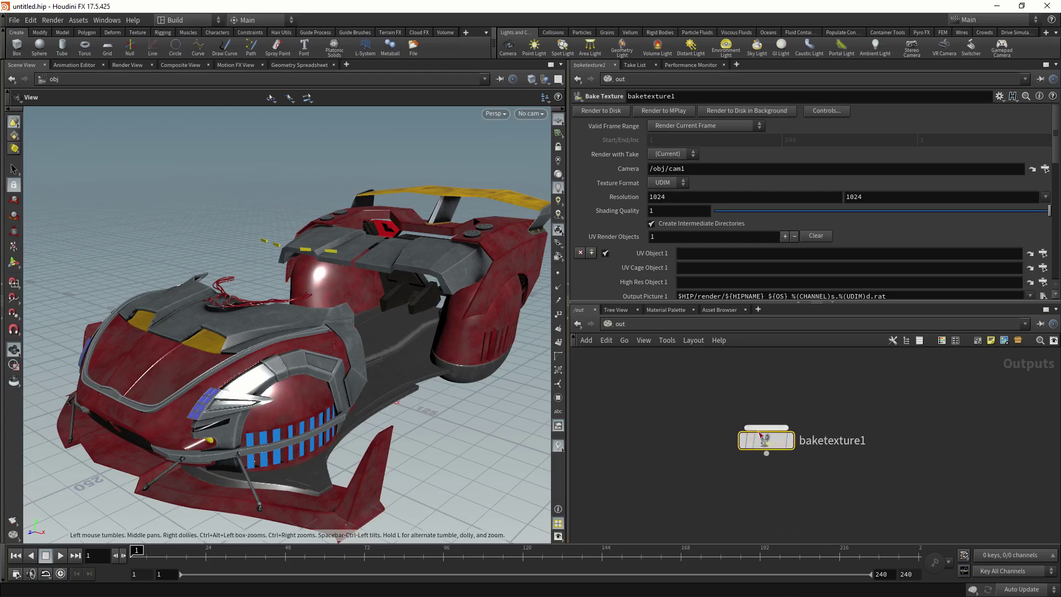
# Turn on Remove Intermediate Output in the Bake Texture node's main image settings
pyautogui.scroll(-2, 612, 214)
pyautogui.scroll(2, 612, 214)
pyautogui.scroll(-2, 646, 253)
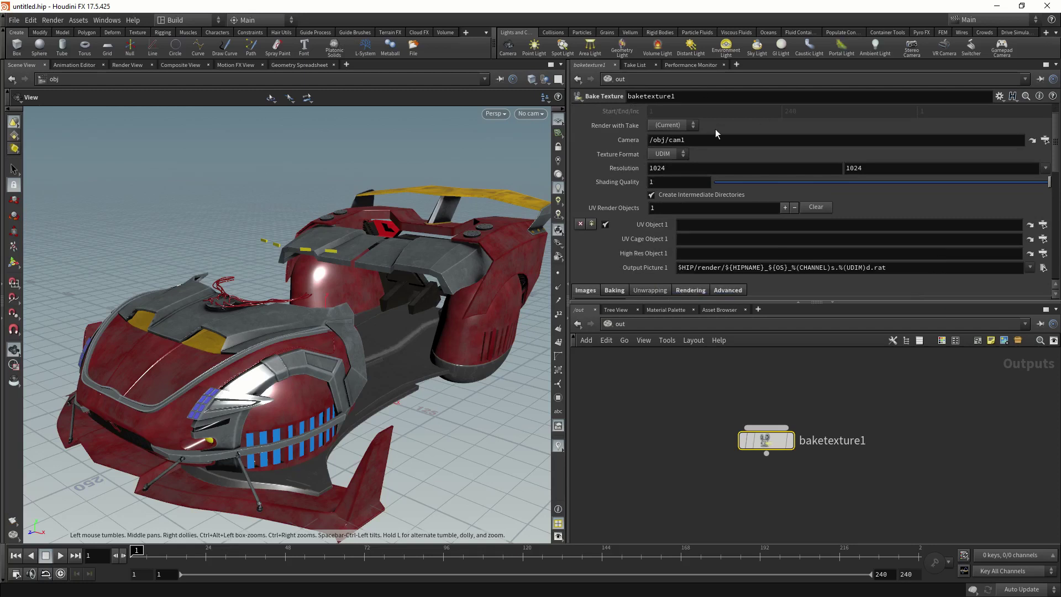
pyautogui.scroll(-3, 616, 226)
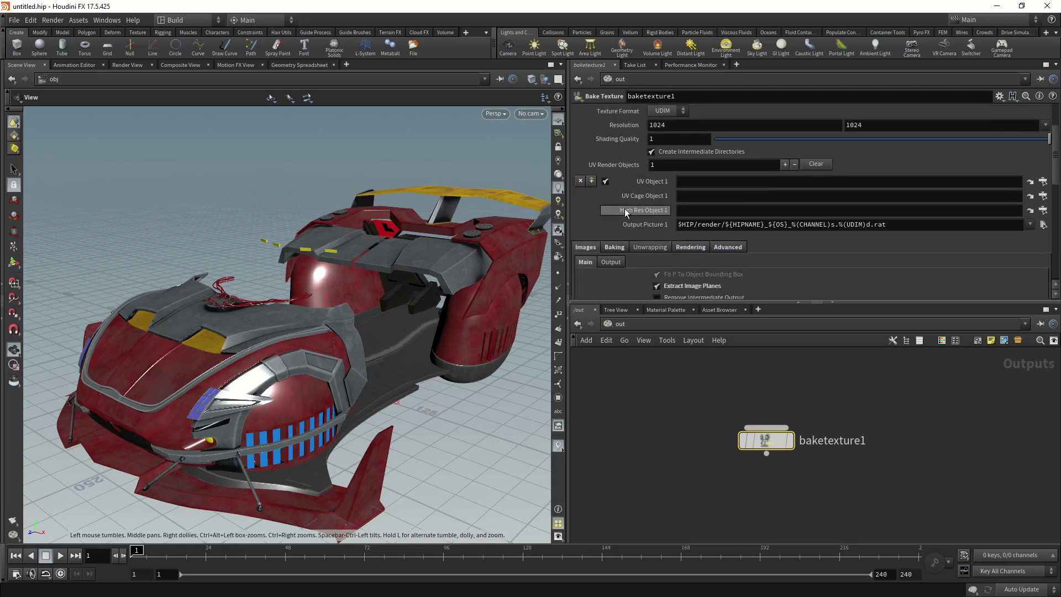
pyautogui.scroll(-4, 625, 210)
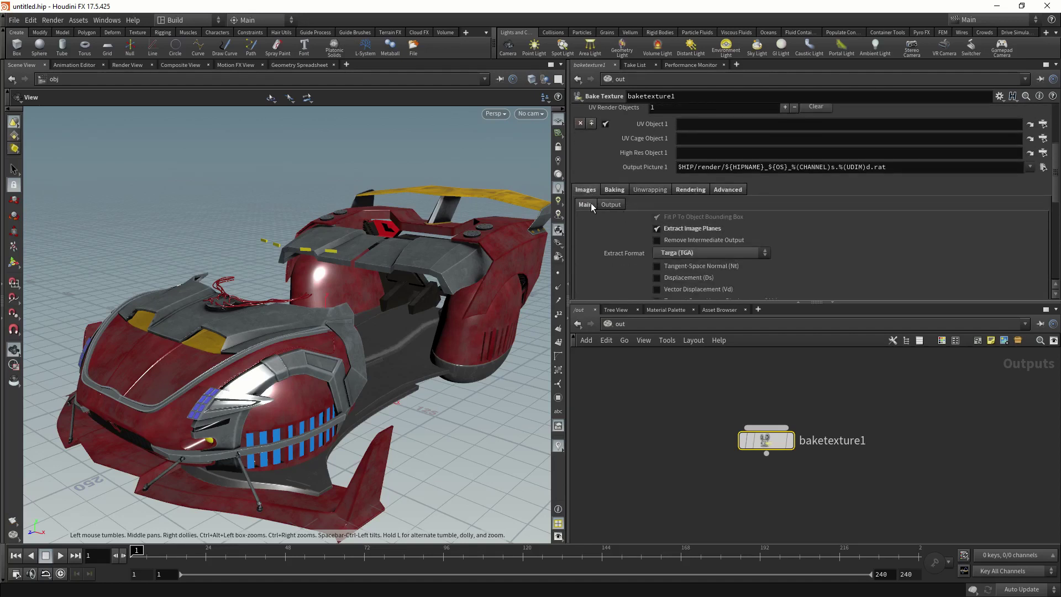
pyautogui.scroll(-3, 622, 221)
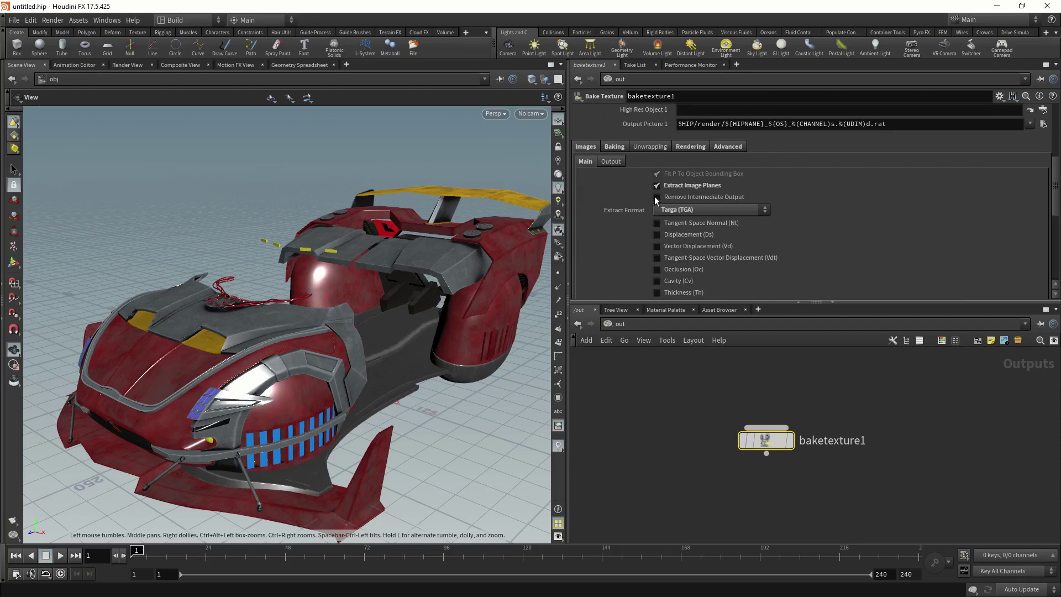
pyautogui.click(656, 198)
# Enable baking of the Surface Unlit Base Color, Emission Color, SSS Color, Metallic and Specular Roughness image planes
pyautogui.scroll(-4, 629, 234)
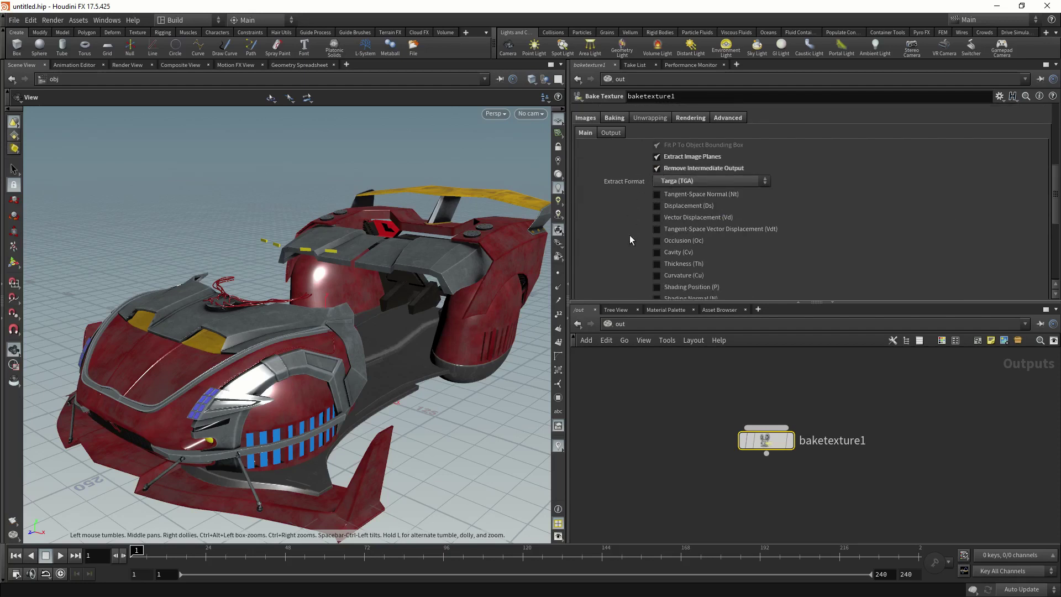
pyautogui.scroll(-5, 628, 235)
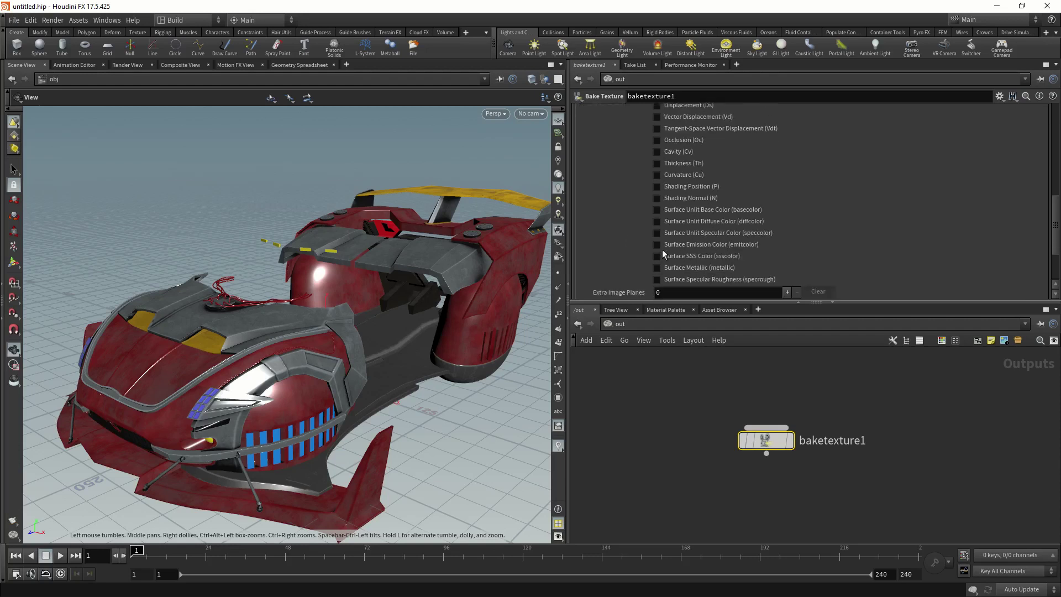
pyautogui.click(657, 244)
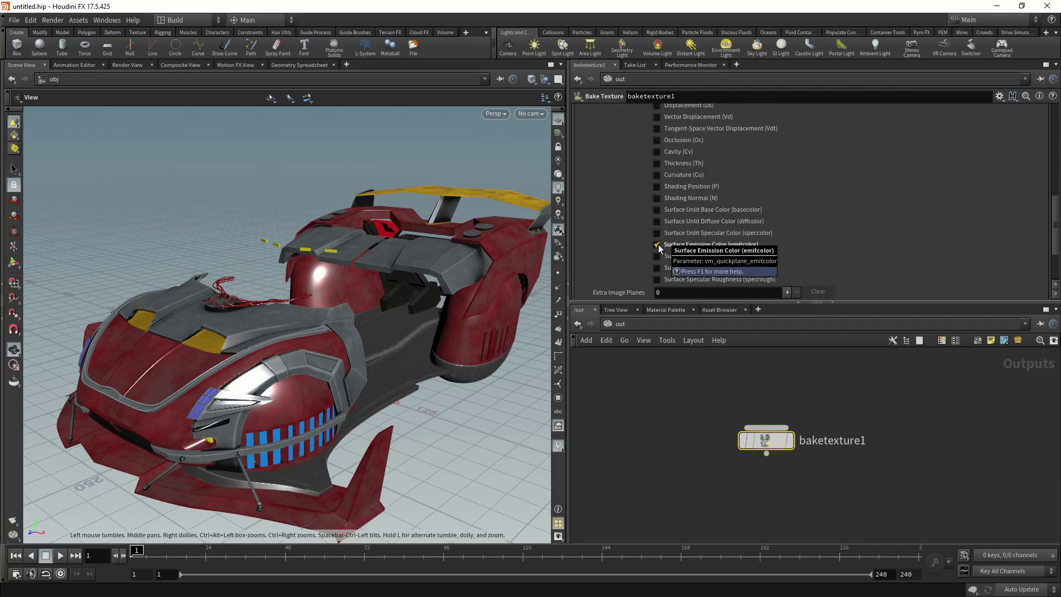
pyautogui.click(657, 210)
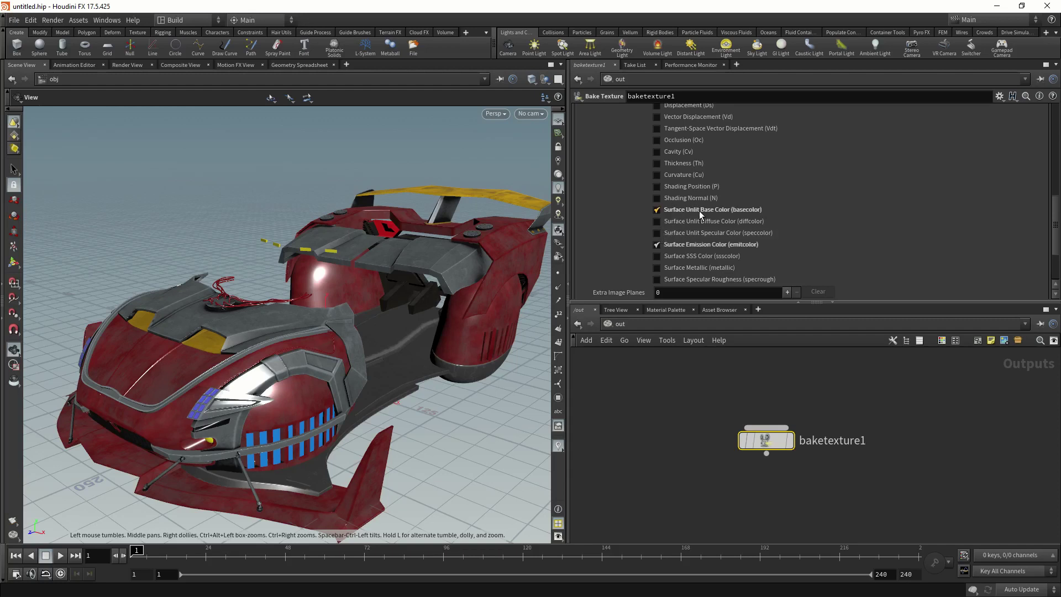
pyautogui.click(657, 268)
pyautogui.click(657, 280)
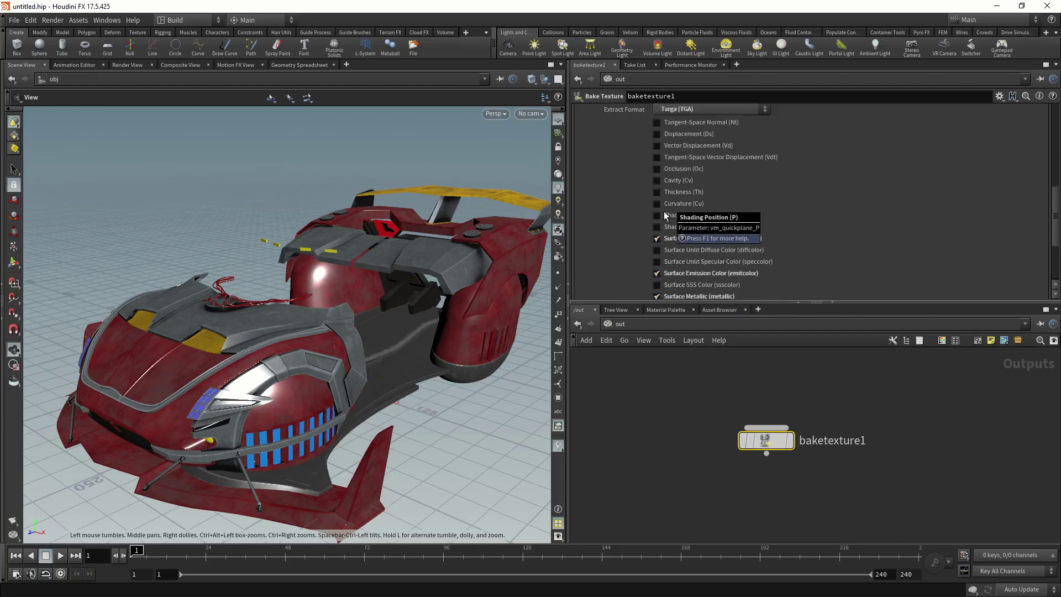
pyautogui.scroll(-1, 664, 212)
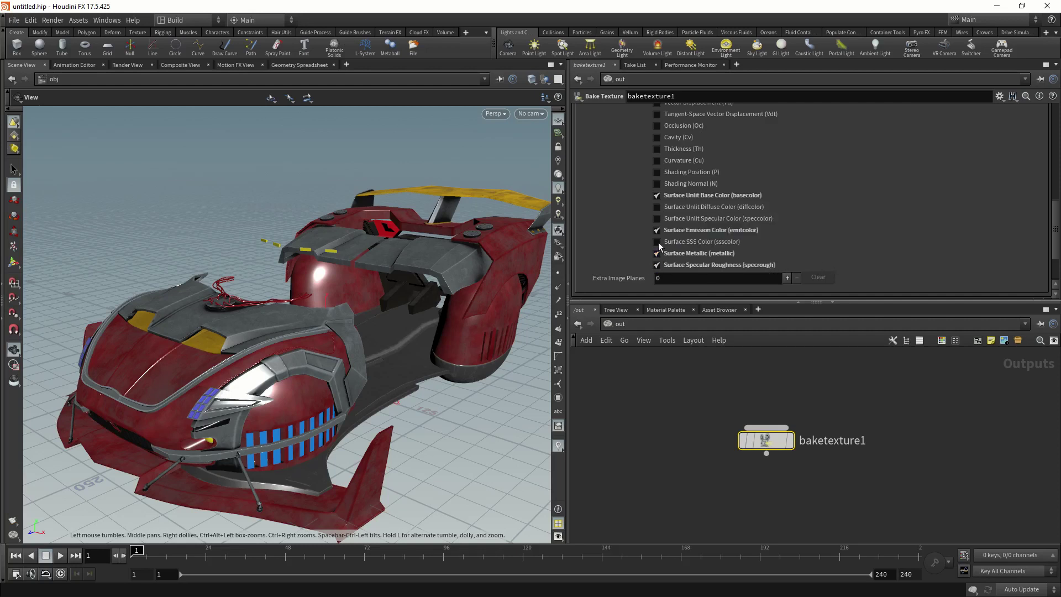
pyautogui.scroll(5, 612, 221)
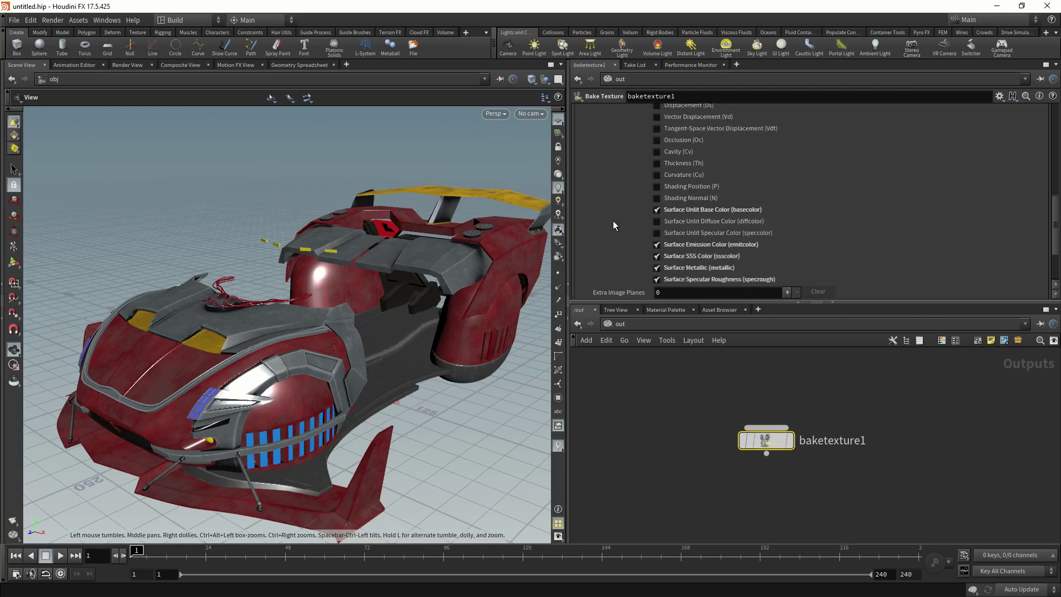
# Rename the ssscolor output channel of the Bake Texture node to normal
pyautogui.scroll(1, 617, 231)
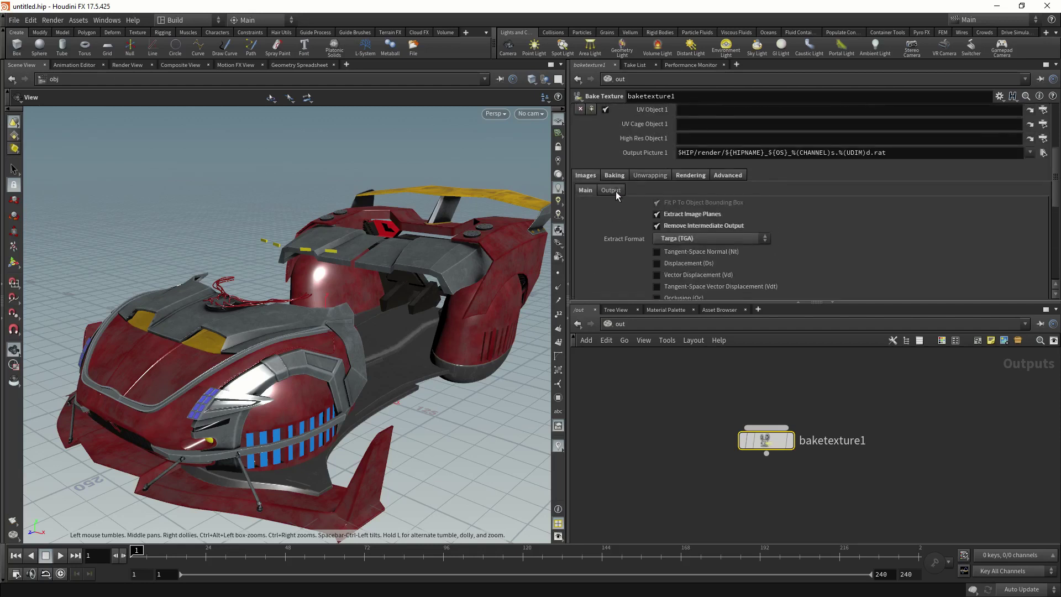
pyautogui.click(616, 190)
pyautogui.scroll(-6, 616, 243)
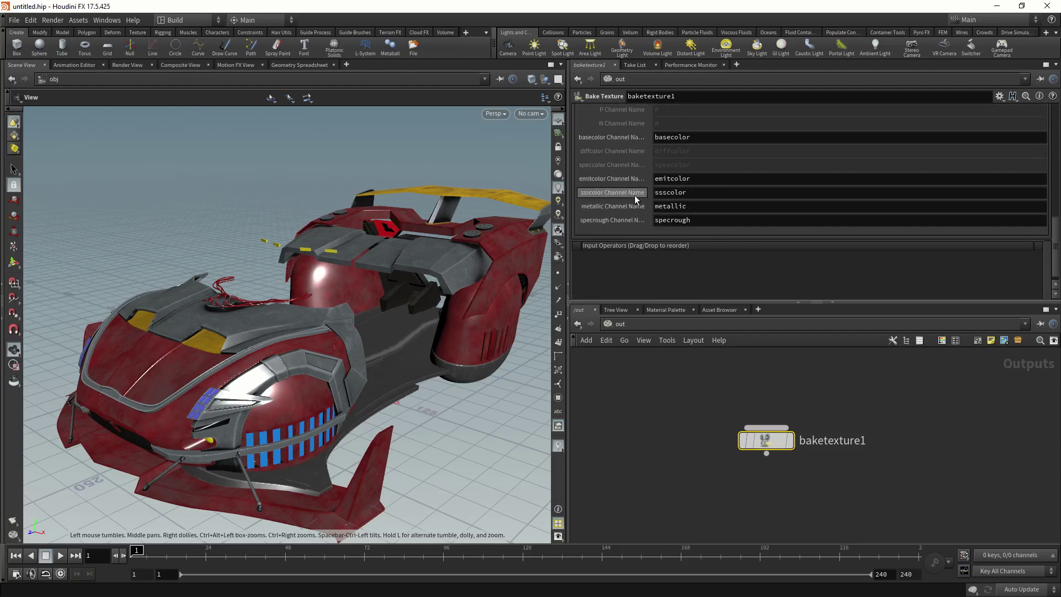
pyautogui.click(590, 193)
pyautogui.write('normal')
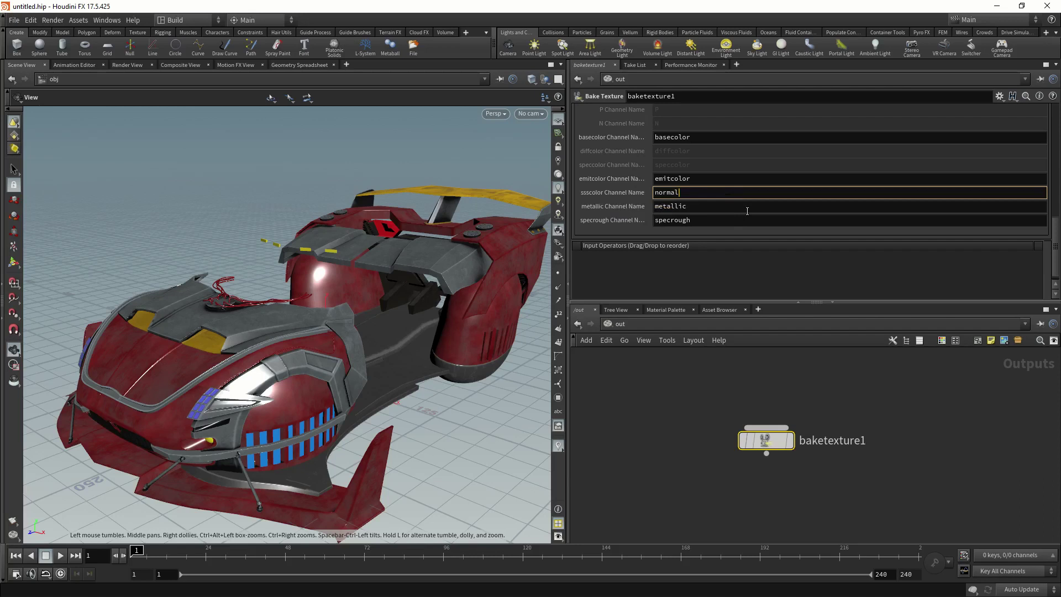
pyautogui.press('Tab')
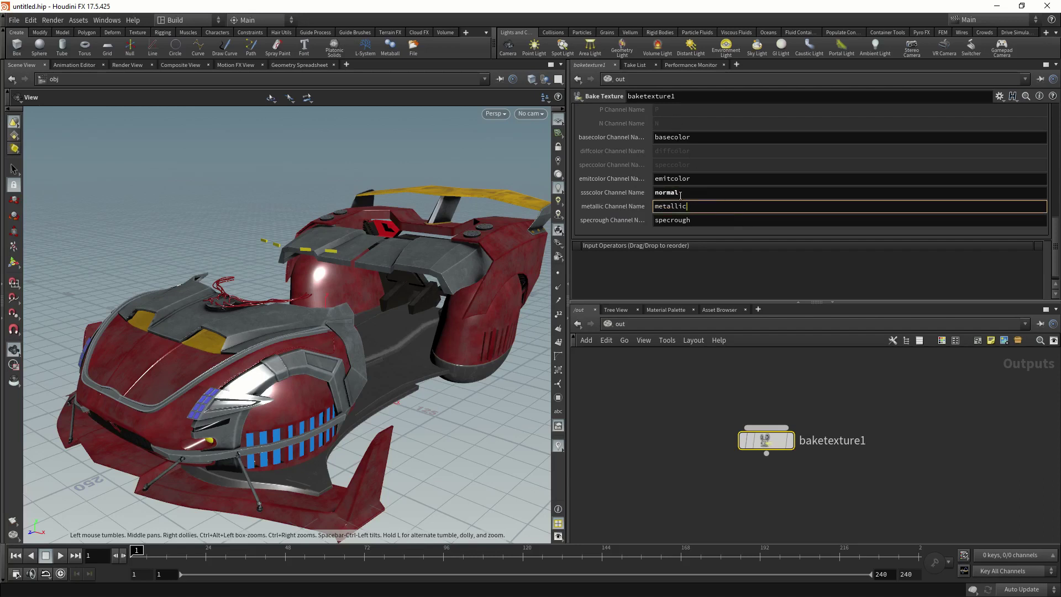
pyautogui.doubleClick(654, 138)
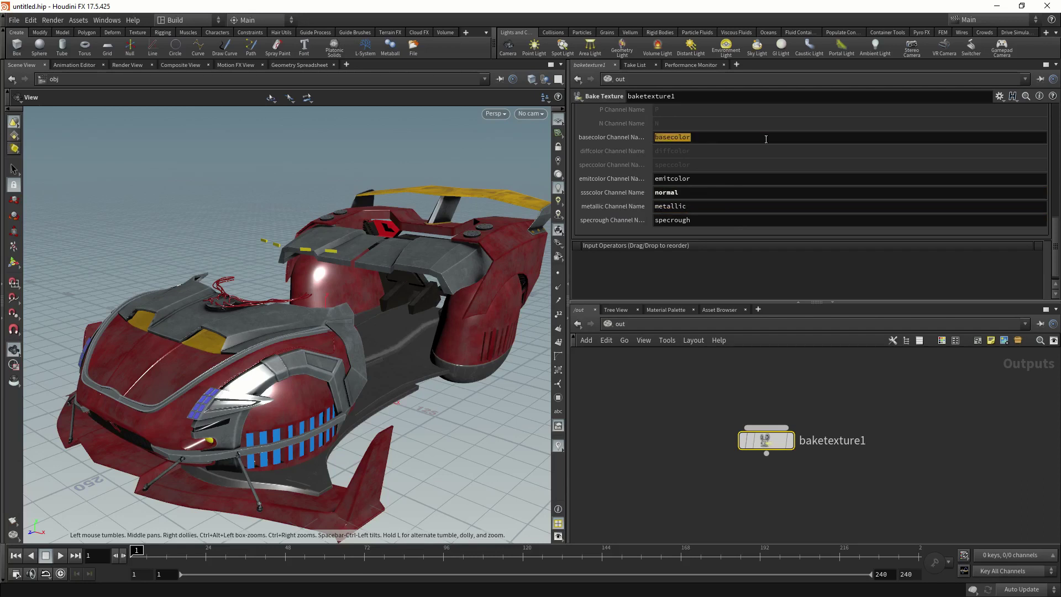
pyautogui.click(698, 183)
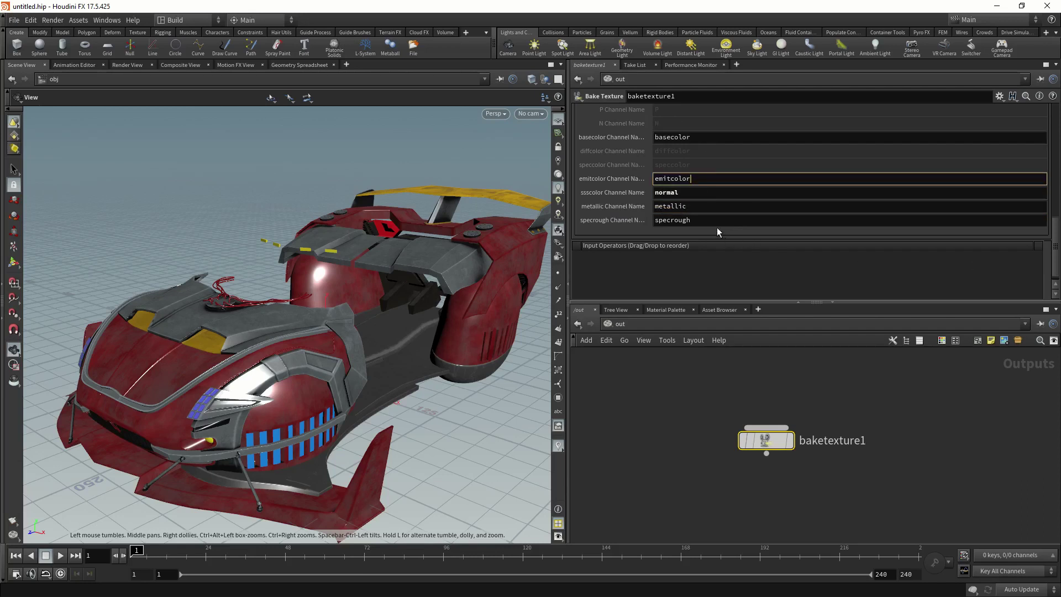
pyautogui.press('Return')
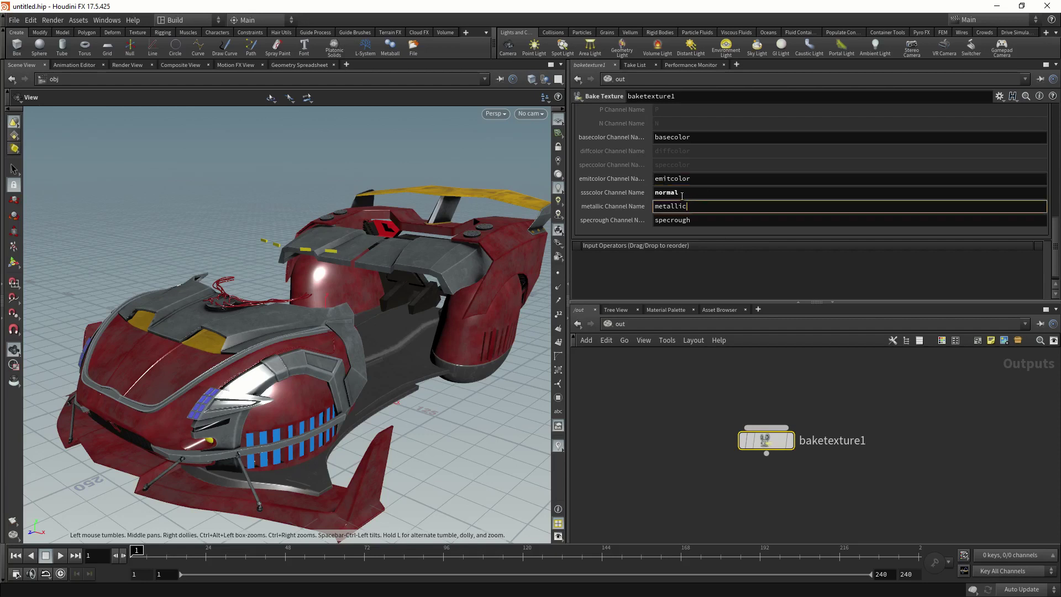
pyautogui.click(679, 193)
pyautogui.click(690, 206)
pyautogui.write('3')
# Keep UV To Surface as the Bake Texture node's unwrap method and set UDIM Post Process to No Post Processing
pyautogui.scroll(10, 628, 210)
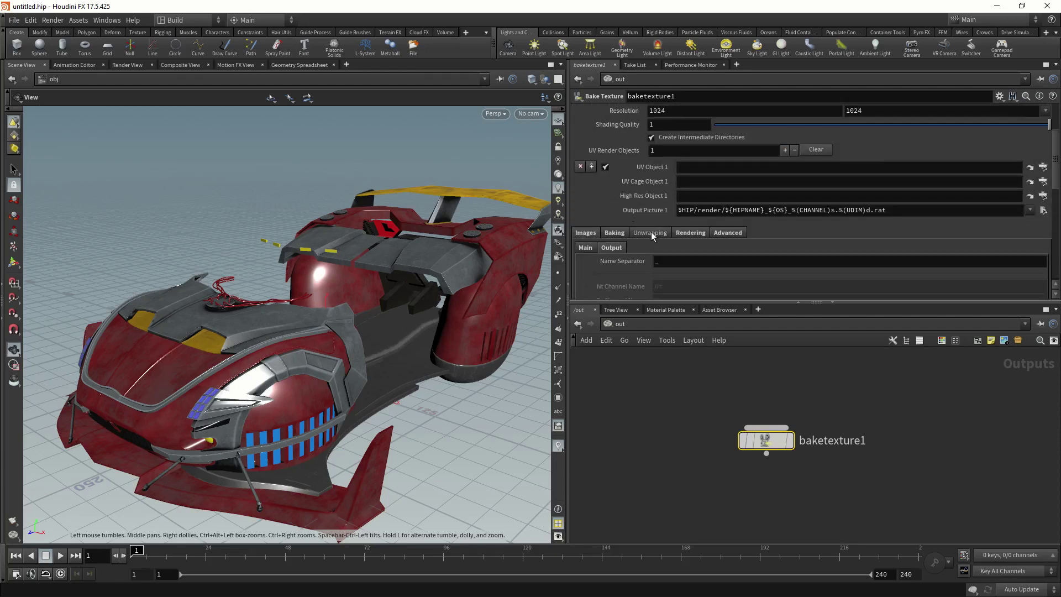
pyautogui.click(651, 232)
pyautogui.scroll(-3, 650, 231)
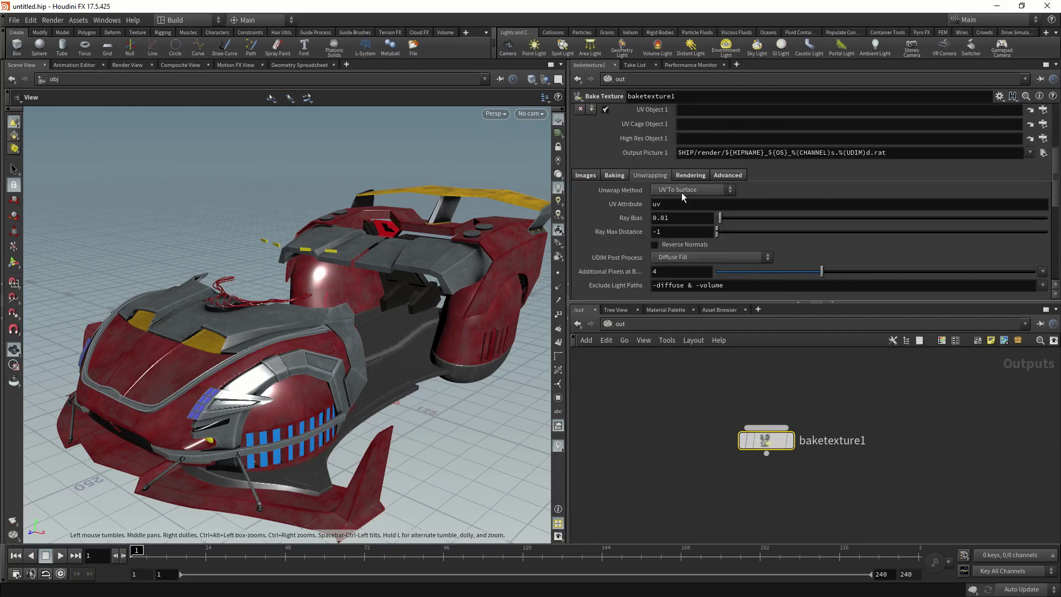
pyautogui.click(681, 190)
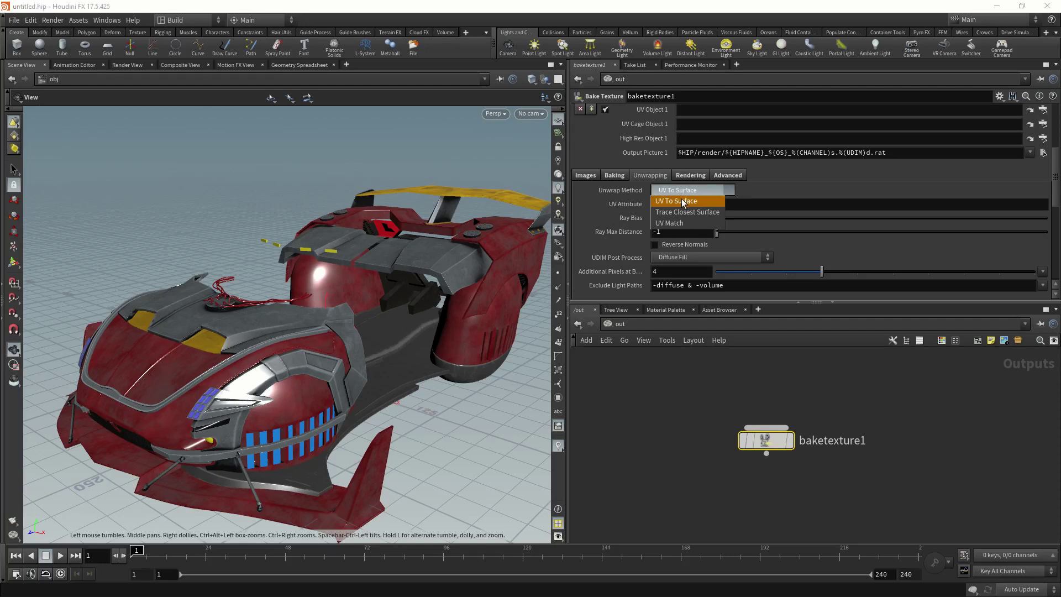
pyautogui.click(709, 202)
pyautogui.scroll(-3, 611, 254)
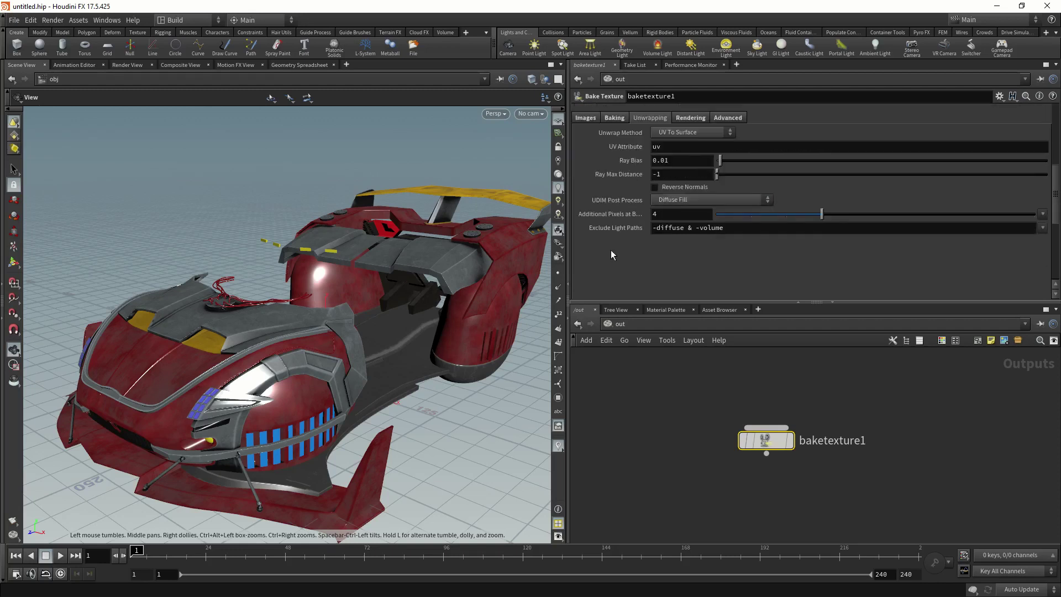
pyautogui.click(714, 198)
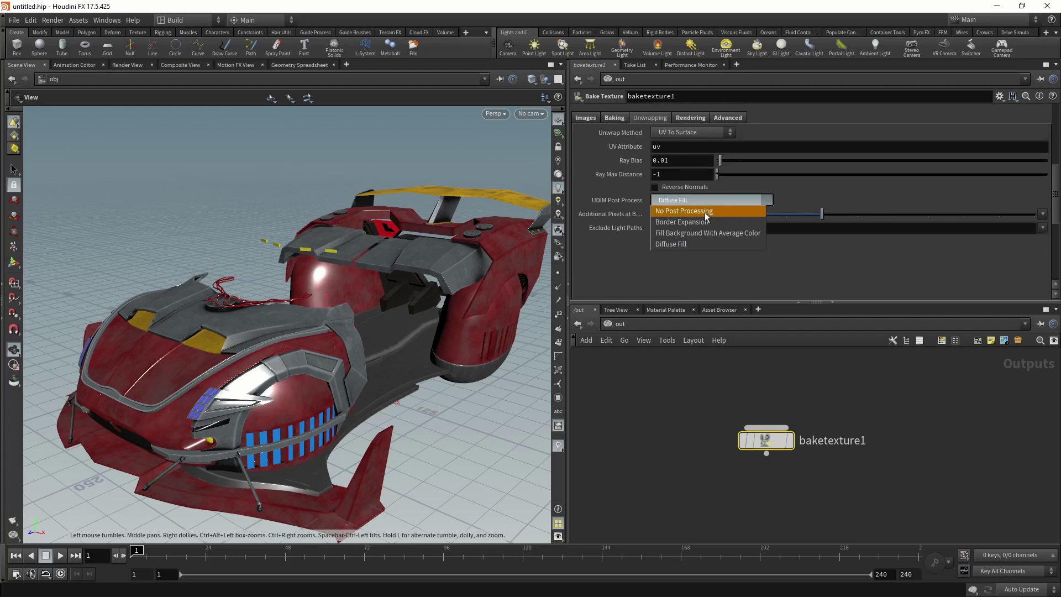
pyautogui.click(705, 213)
# Assign set_01_singleUDIM as UV Object 1 and set_01_multiUDIM as High Res Object 1 of the Bake Texture node
pyautogui.scroll(5, 705, 213)
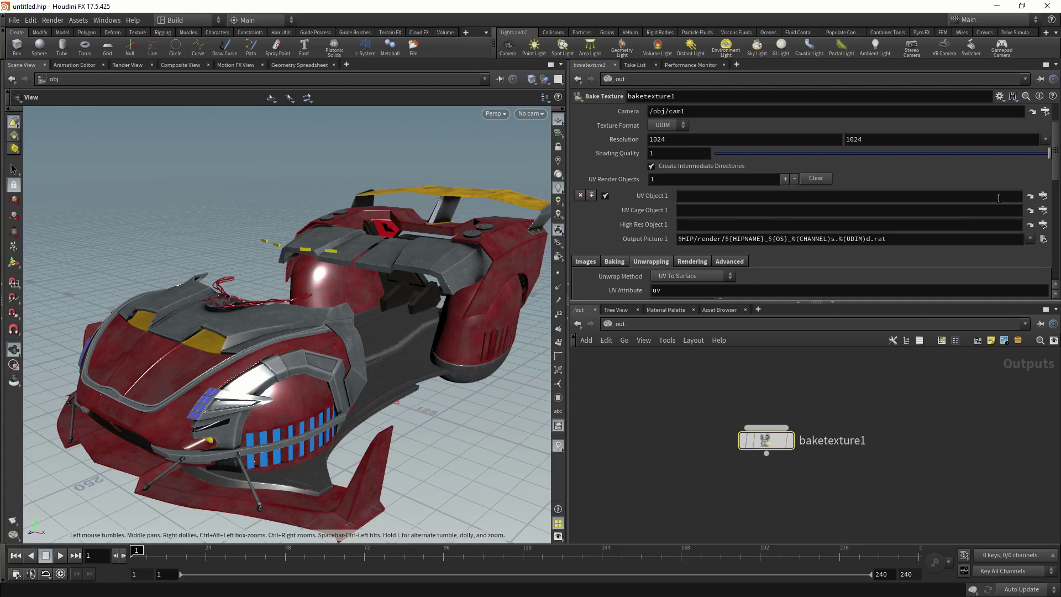
pyautogui.click(1043, 196)
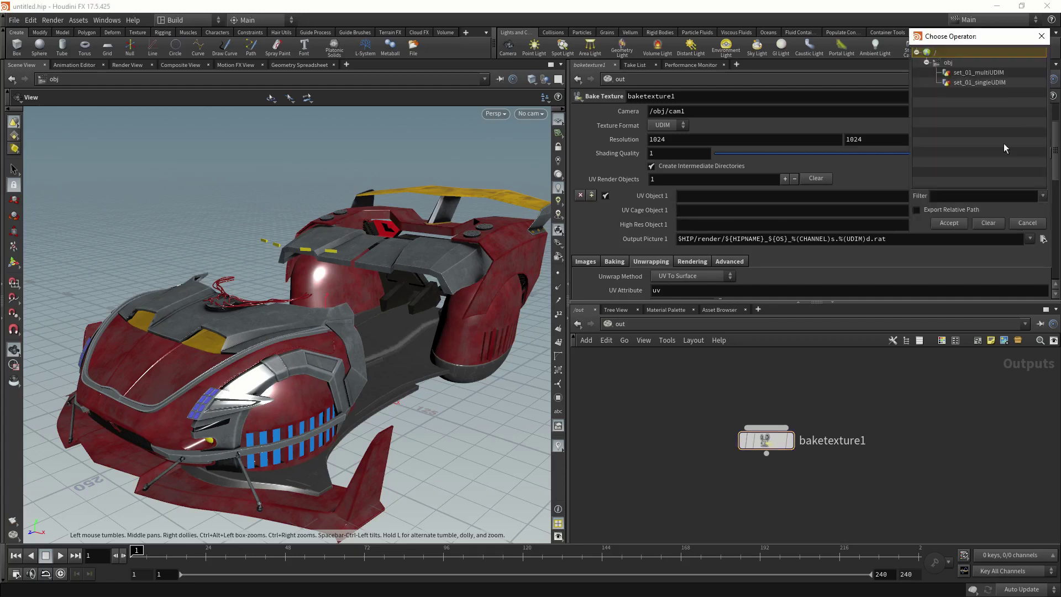
pyautogui.click(980, 83)
pyautogui.click(949, 223)
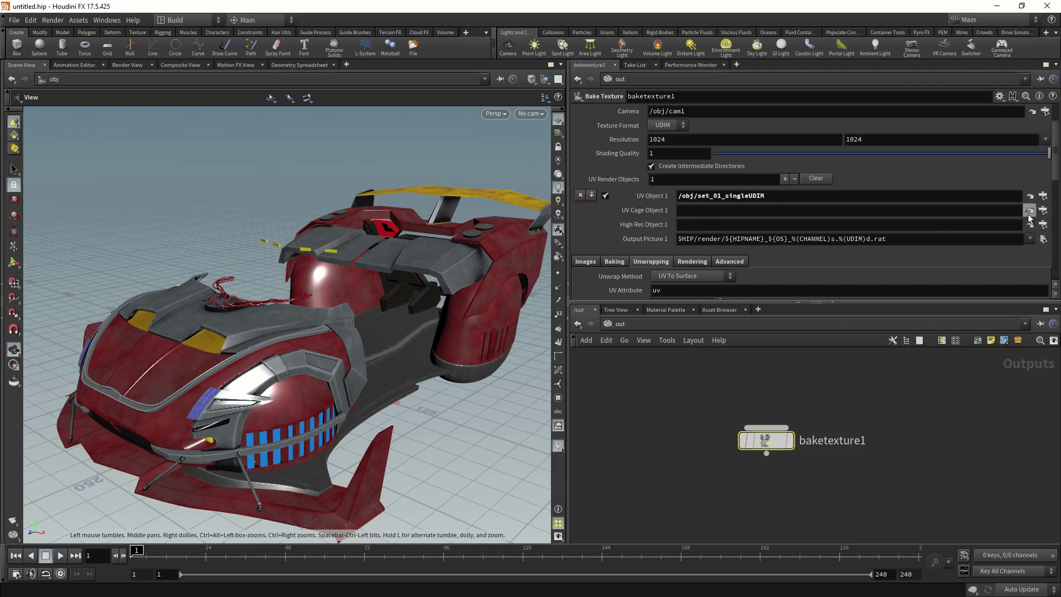
pyautogui.click(1043, 224)
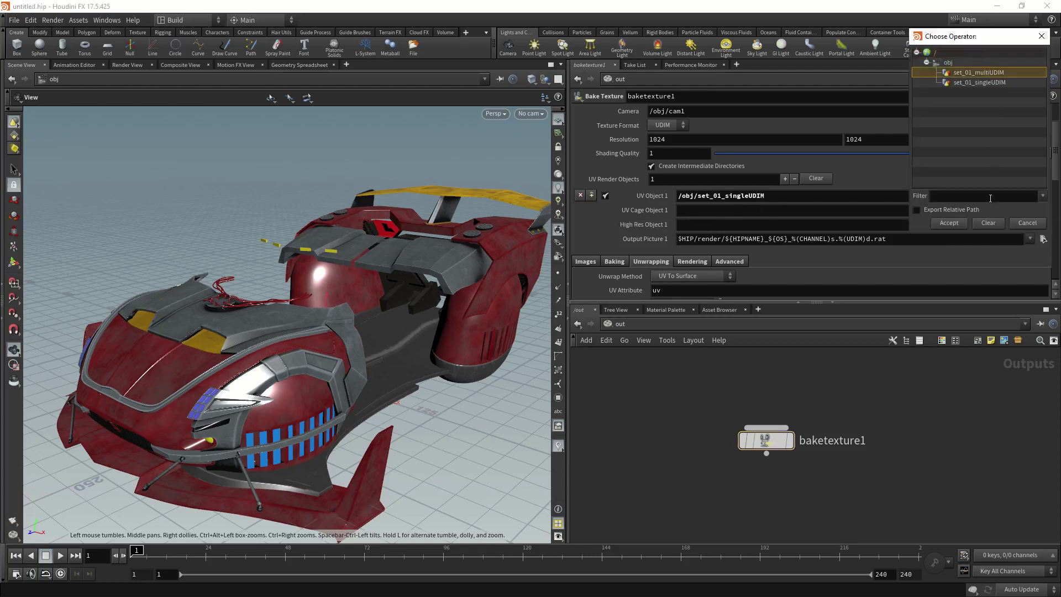
pyautogui.click(949, 223)
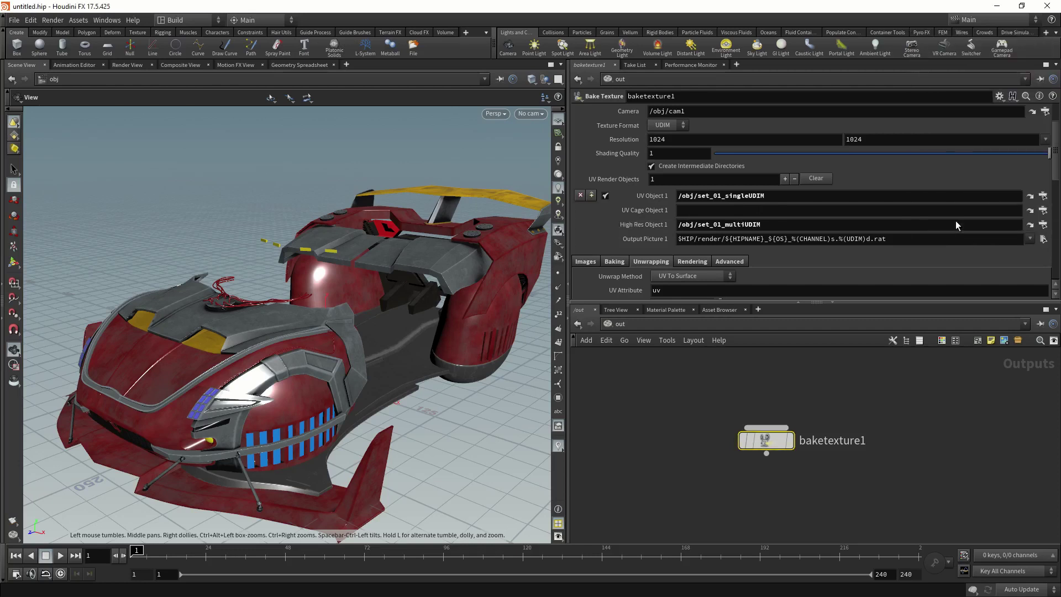
# Set Output Picture 1 to the work folder's single_Udim_textures/set_01 path on drive N, with forward slashes throughout
pyautogui.tripleClick(781, 239)
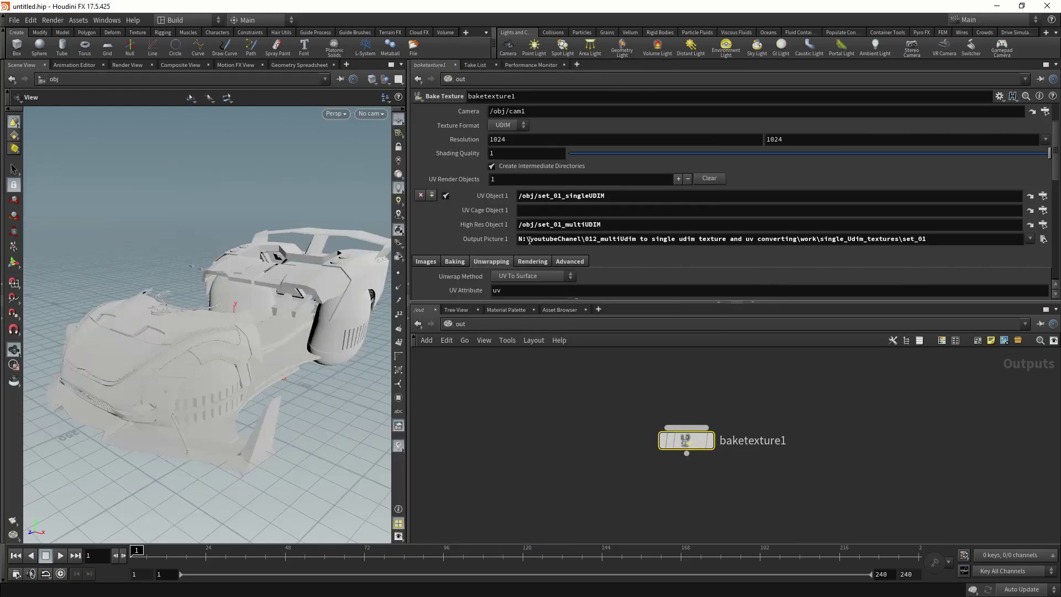
pyautogui.press('BackSpace')
pyautogui.write('/')
pyautogui.press('Right')
pyautogui.press('Right')
pyautogui.press('Right')
pyautogui.press('Right')
pyautogui.press('Right')
pyautogui.press('Right')
pyautogui.press('Right')
pyautogui.press('Right')
pyautogui.press('Right')
pyautogui.press('Right')
pyautogui.press('Right')
pyautogui.press('Right')
pyautogui.press('Right')
pyautogui.press('BackSpace')
pyautogui.write('/')
pyautogui.hotkey('ctrl', 'Right')
pyautogui.hotkey('ctrl', 'Right')
pyautogui.hotkey('ctrl', 'Right')
pyautogui.hotkey('ctrl', 'Right')
pyautogui.hotkey('ctrl', 'Right')
pyautogui.hotkey('ctrl', 'Right')
pyautogui.hotkey('ctrl', 'Right')
pyautogui.hotkey('ctrl', 'Right')
pyautogui.press('BackSpace')
pyautogui.write('/')
pyautogui.hotkey('ctrl', 'Right')
pyautogui.hotkey('ctrl', 'Right')
pyautogui.press('BackSpace')
pyautogui.write('/work')
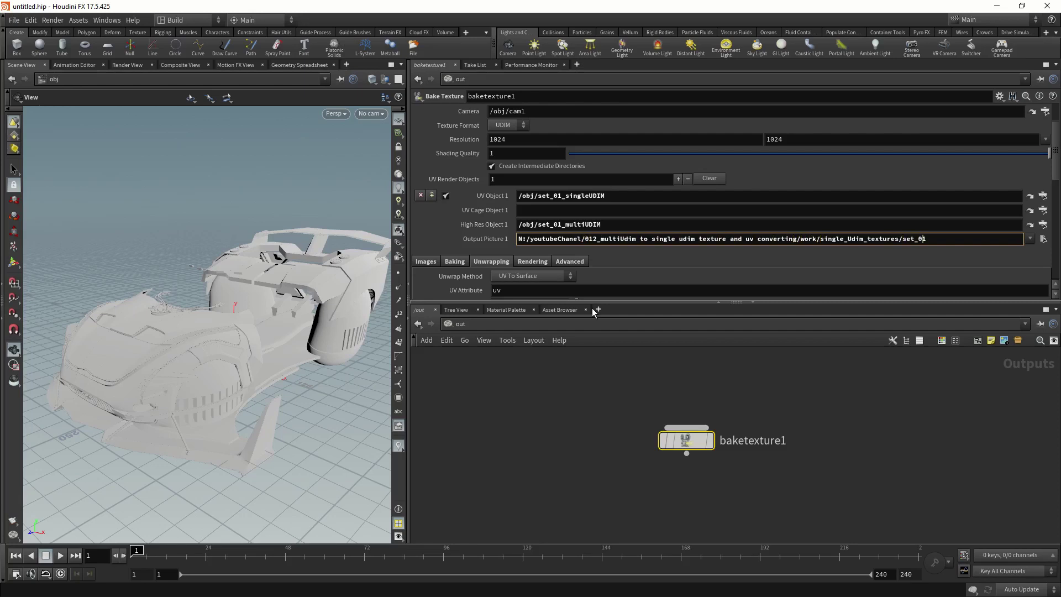
# Append the file name /set_01.exr to the Output Picture 1 path
pyautogui.write('/')
pyautogui.write('set_01')
pyautogui.write('.exr')
# Set the Extract Format of the baked image planes to Open EXR (EXR)
pyautogui.scroll(-2, 563, 157)
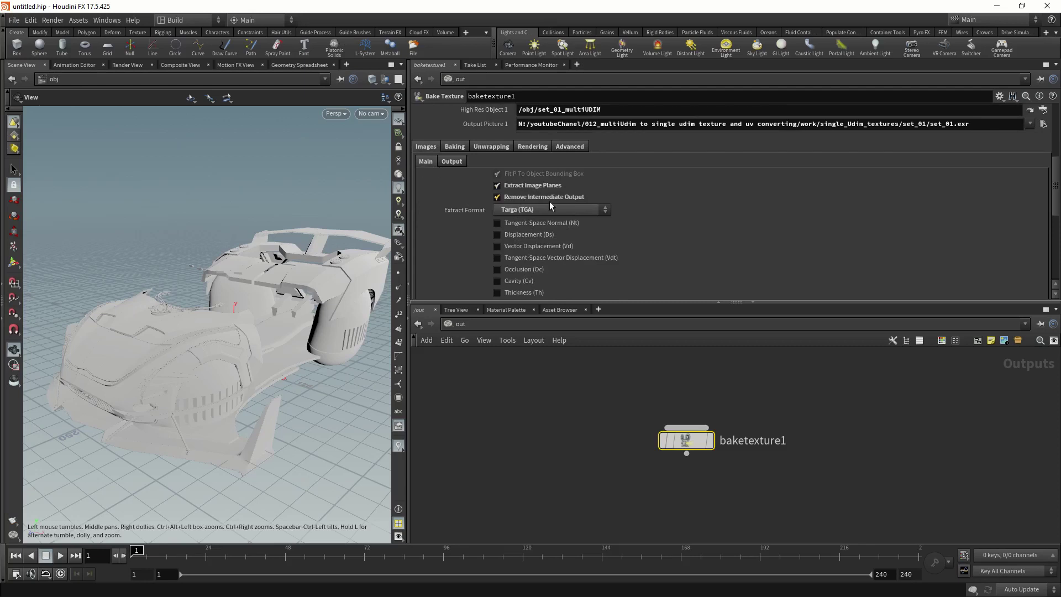
pyautogui.click(592, 209)
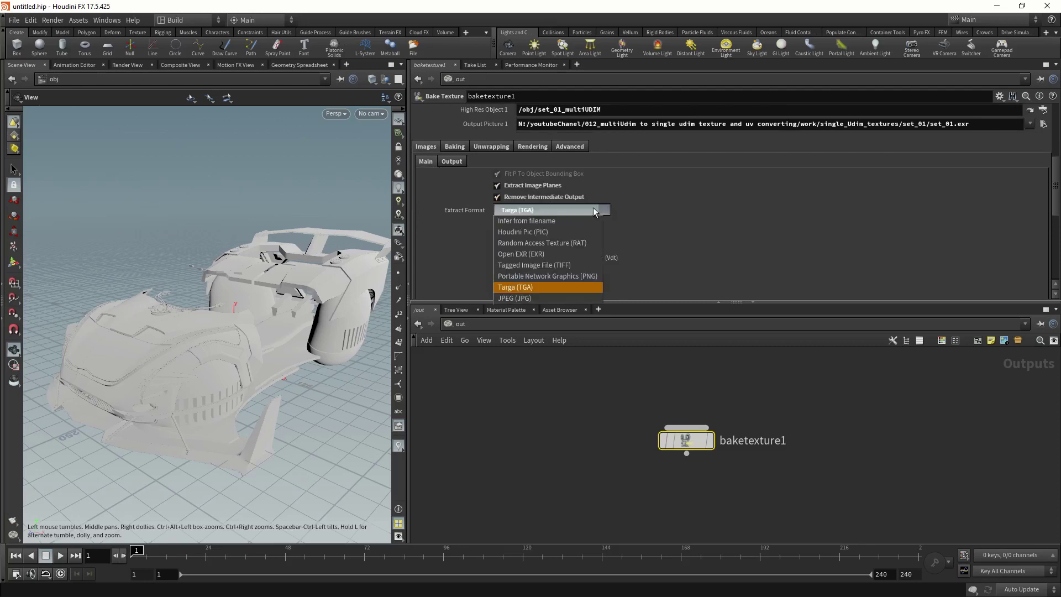
pyautogui.click(550, 255)
pyautogui.scroll(2, 497, 243)
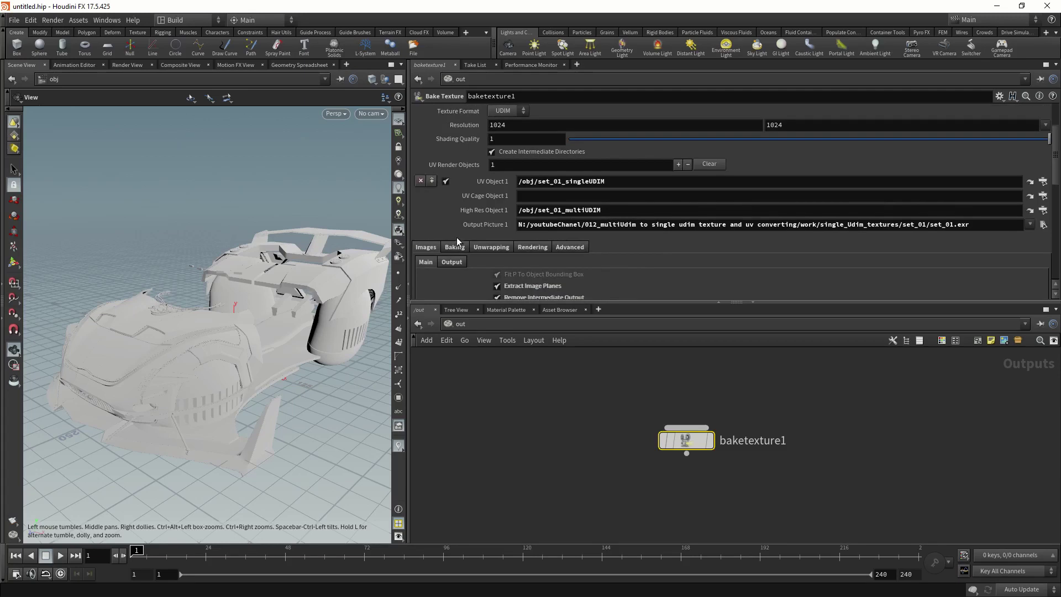
pyautogui.scroll(-1, 496, 273)
pyautogui.scroll(3, 462, 247)
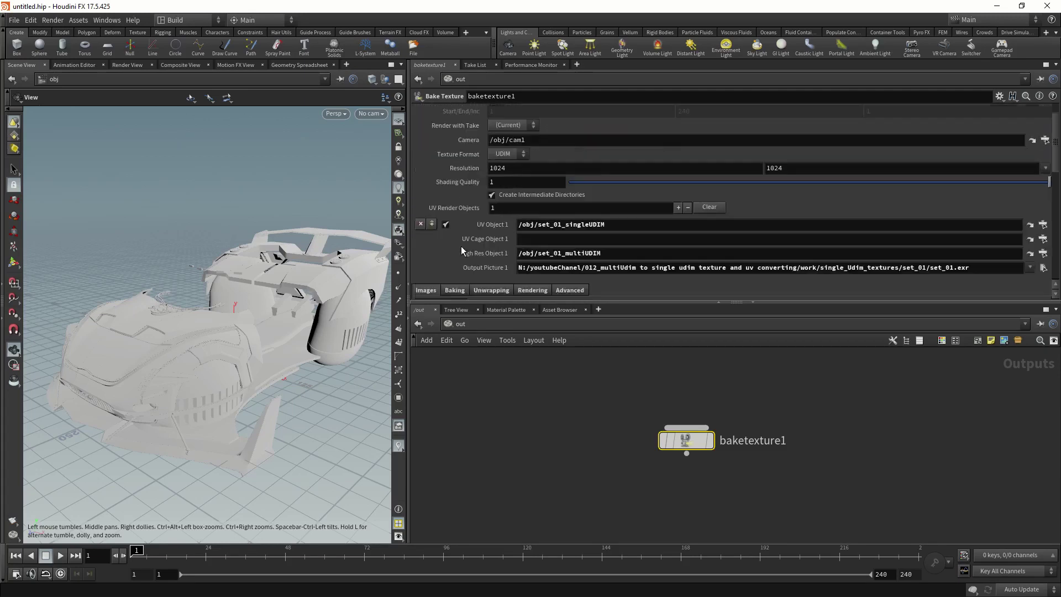
# Save the scene under a new name as texture baking_v001.hip in the project's houdini folder
pyautogui.click(14, 20)
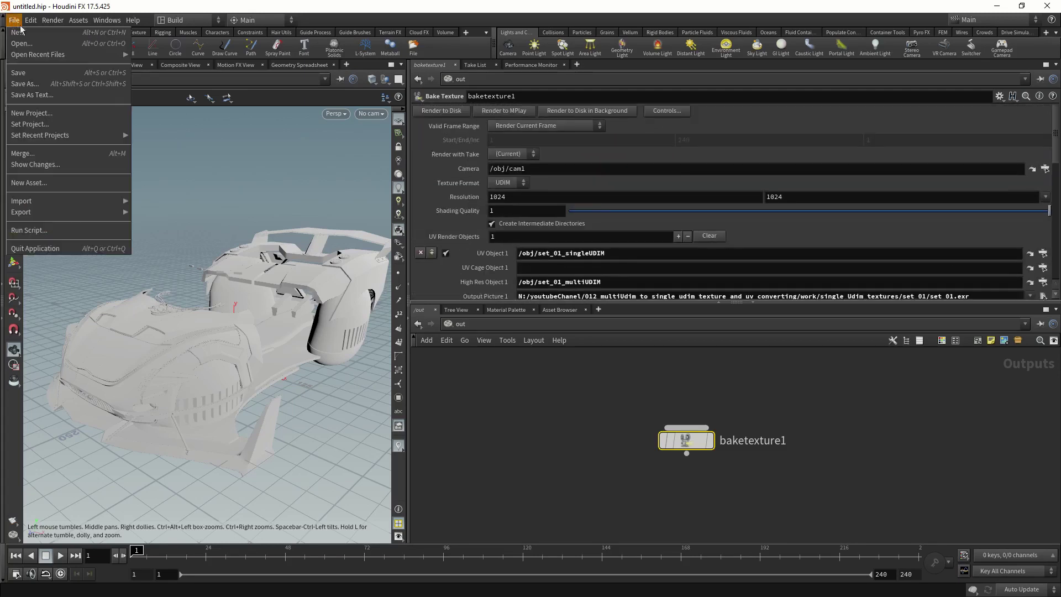
pyautogui.click(49, 84)
pyautogui.press('BackSpace')
pyautogui.press('BackSpace')
pyautogui.press('BackSpace')
pyautogui.press('BackSpace')
pyautogui.press('BackSpace')
pyautogui.press('BackSpace')
pyautogui.press('BackSpace')
pyautogui.press('BackSpace')
pyautogui.write('texture baking_v001.hip')
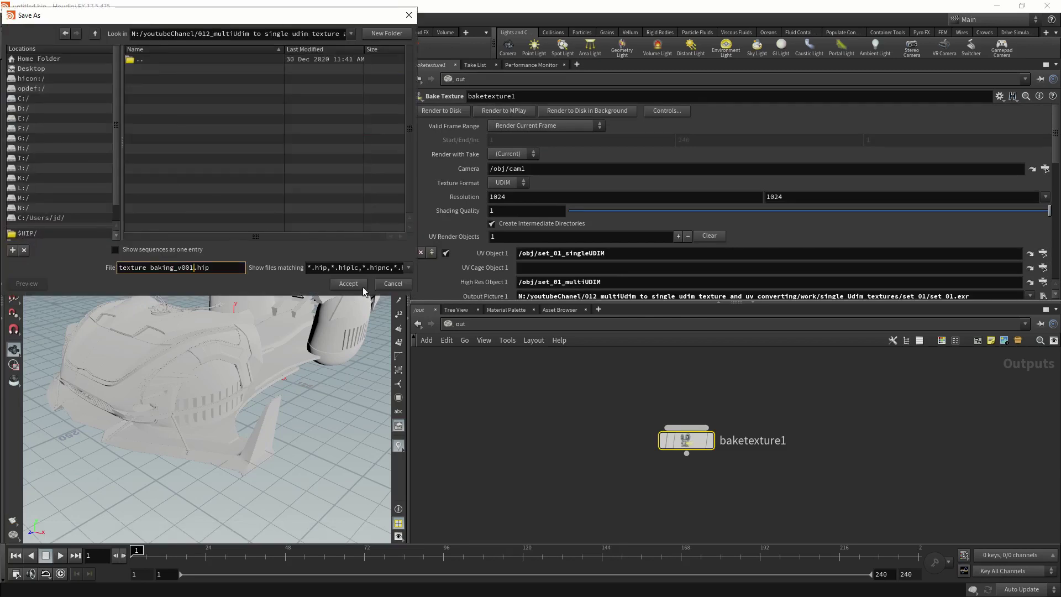
pyautogui.click(356, 284)
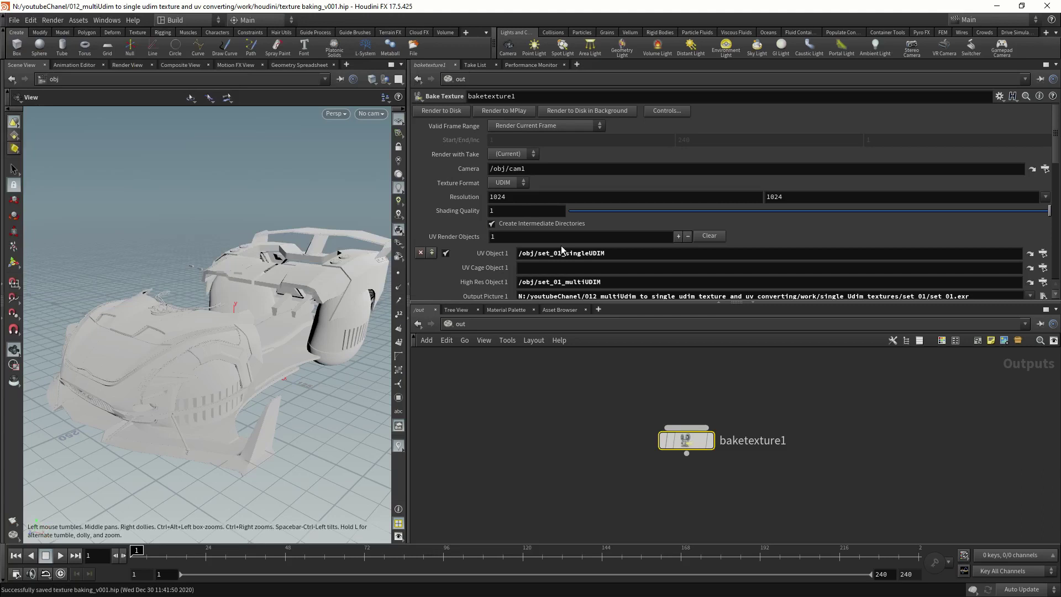
# Check the object network that holds the set_01 multi-UDIM and single-UDIM geometry
pyautogui.click(518, 321)
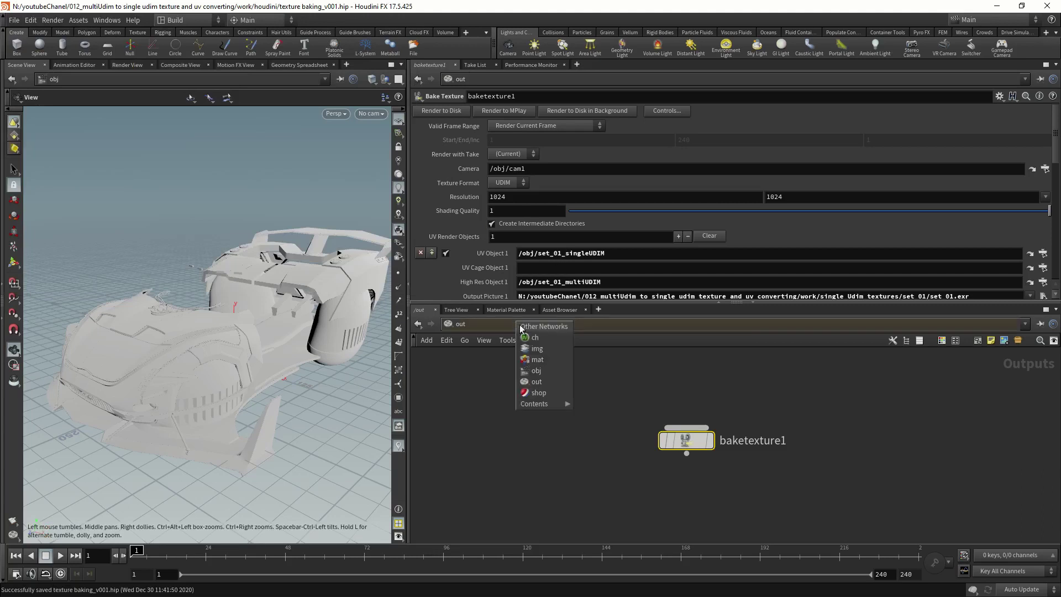
pyautogui.click(540, 371)
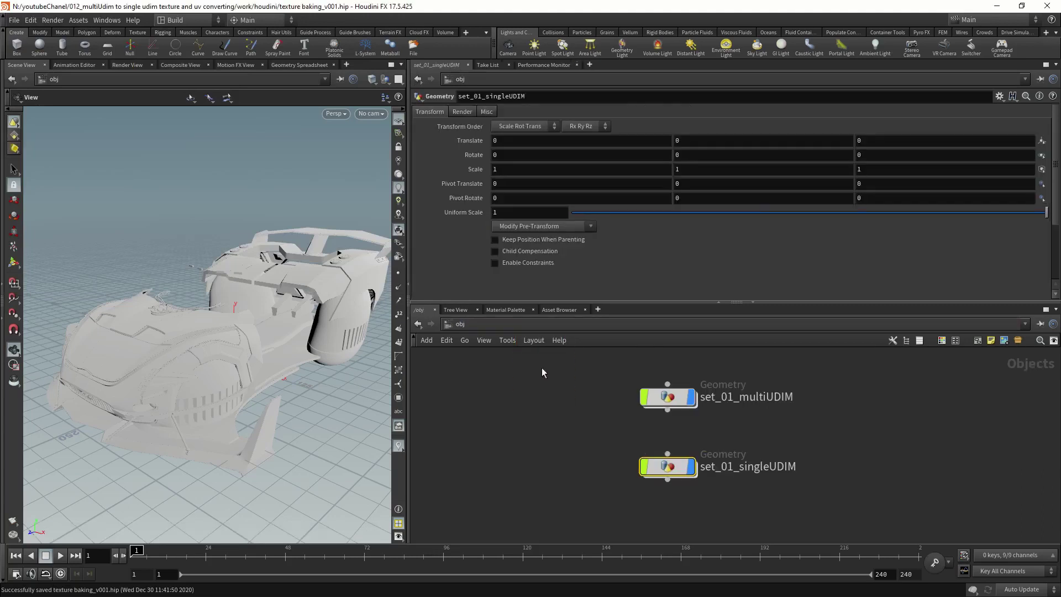
pyautogui.click(476, 323)
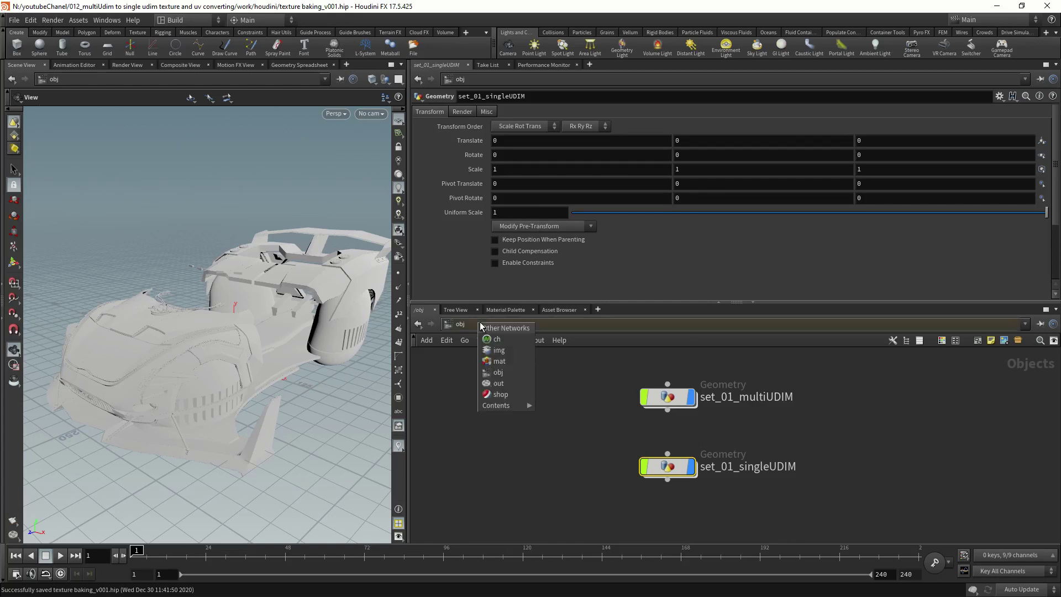
pyautogui.click(512, 374)
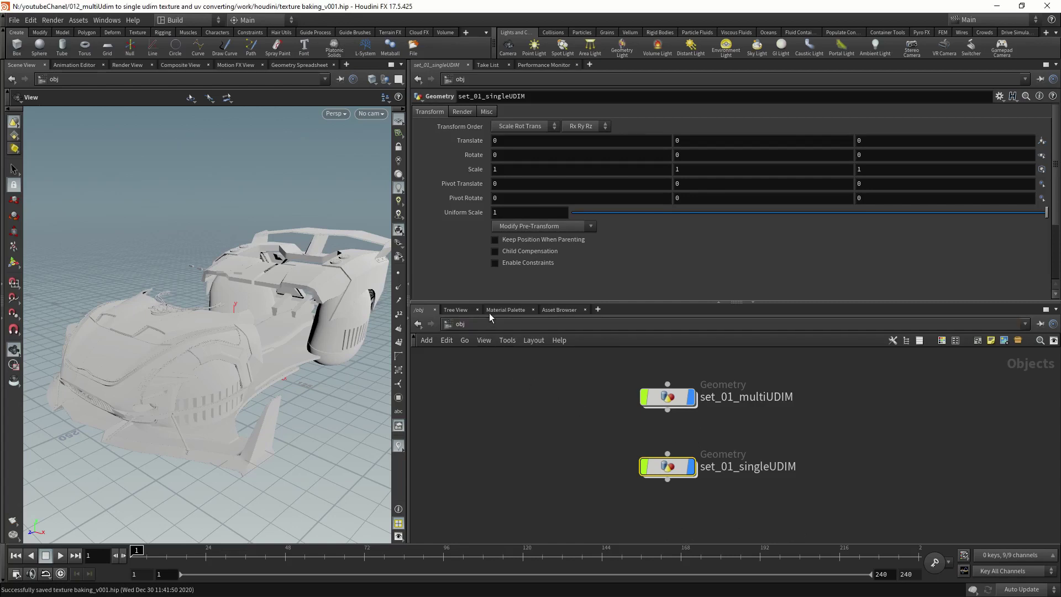
# Return to the out network, render baketexture1 to disk in the background and move the Render Manager window aside
pyautogui.click(499, 328)
pyautogui.click(526, 393)
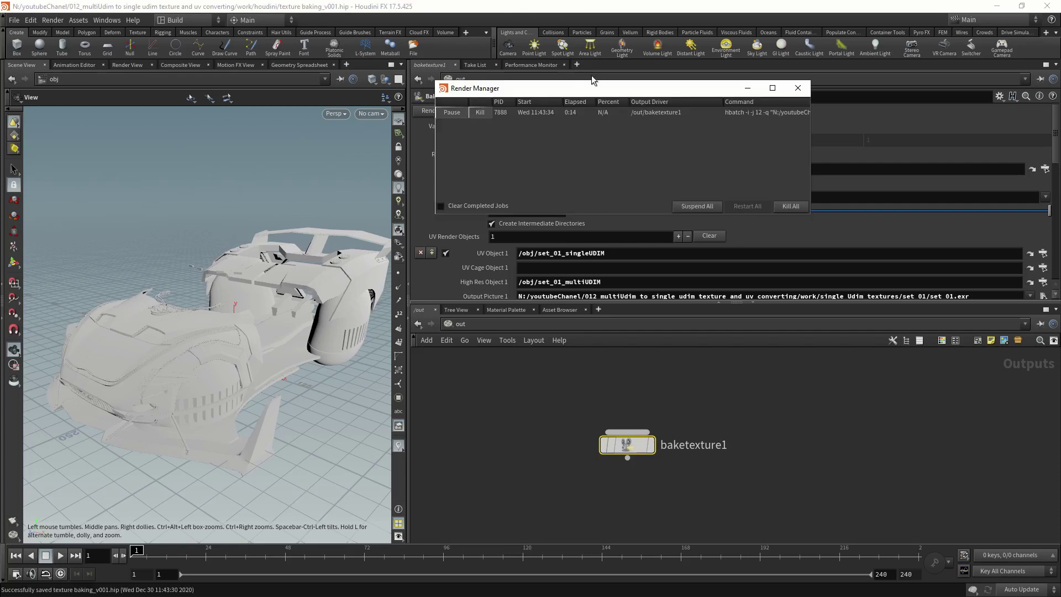
pyautogui.moveTo(604, 90); pyautogui.dragTo(372, 147)
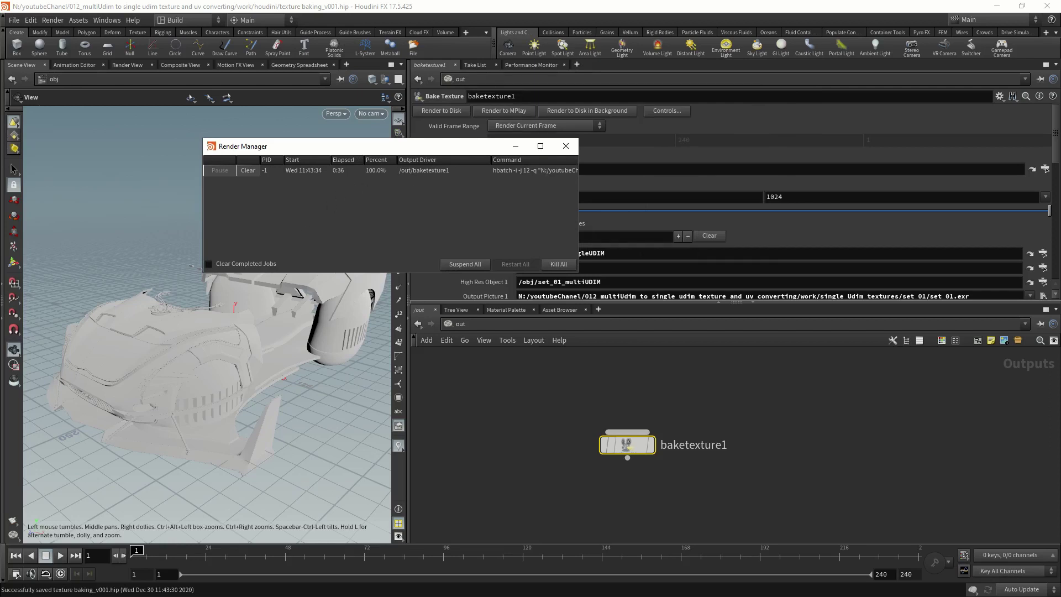
# Open the baked set__basecolor.01.exr from the set_01 output folder in Photoshop and examine the whole texture
pyautogui.hotkey('alt', 'Tab')
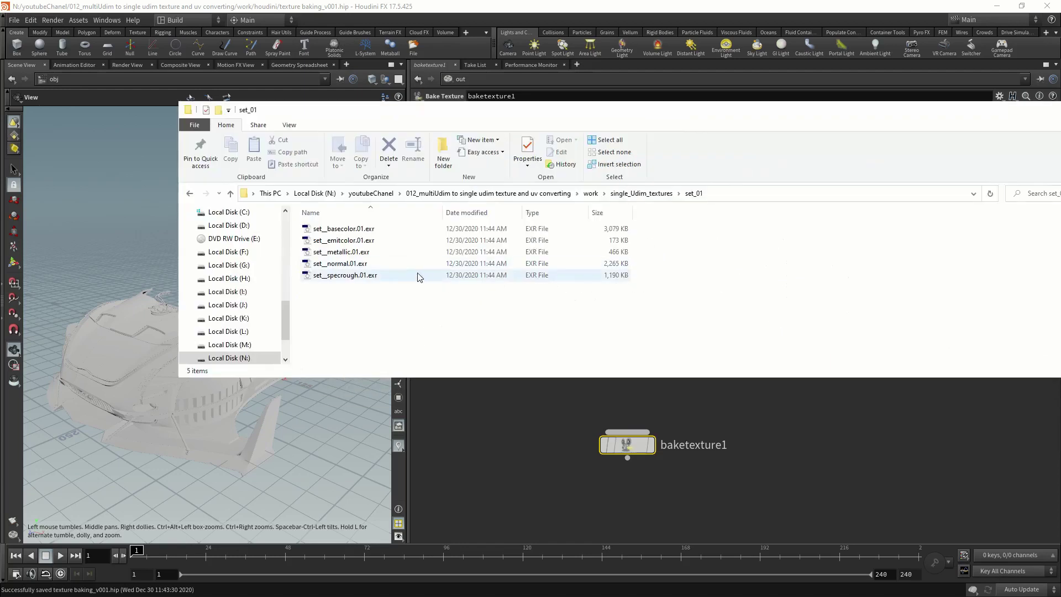
pyautogui.click(656, 192)
pyautogui.doubleClick(320, 228)
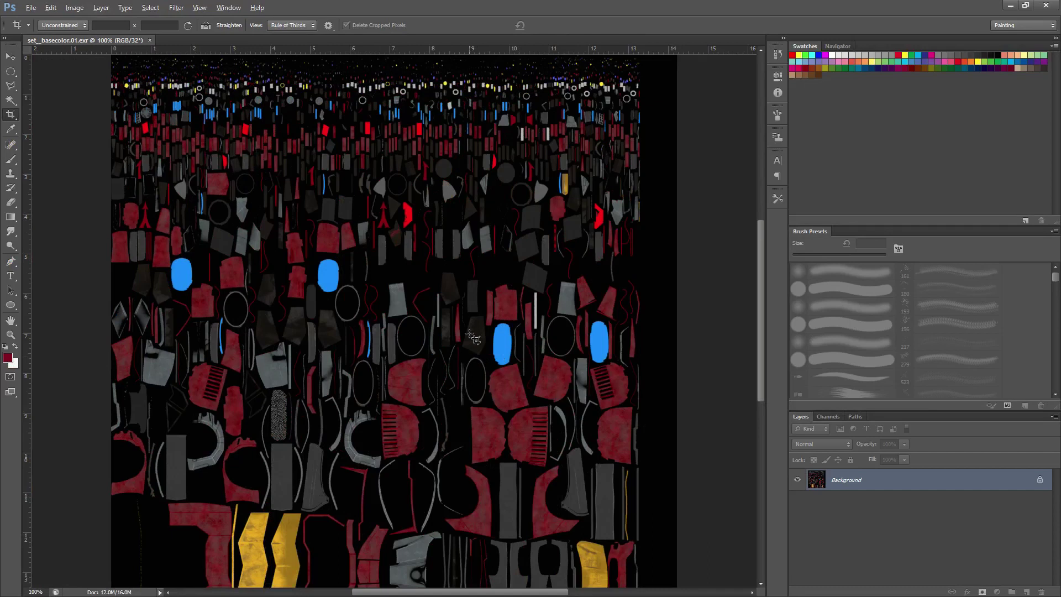
pyautogui.scroll(-5, 476, 334)
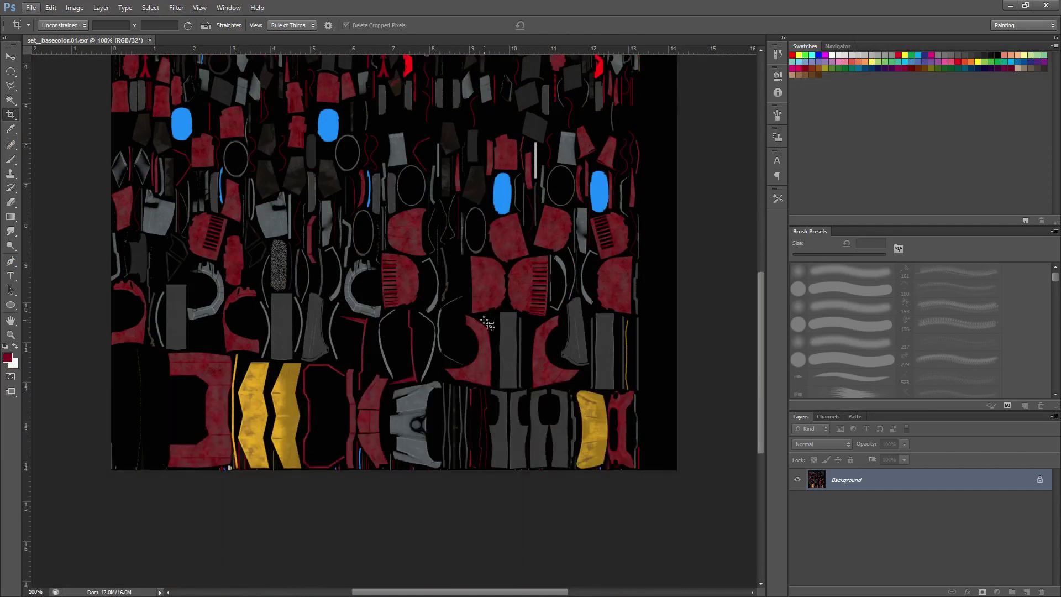
pyautogui.scroll(-6, 487, 325)
pyautogui.scroll(8, 497, 293)
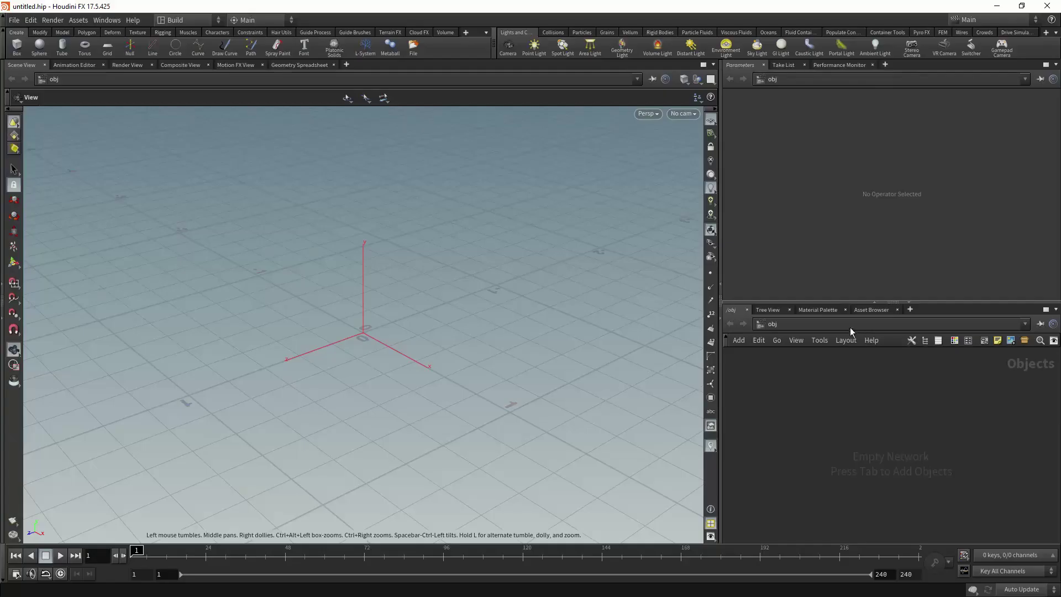
# Switch to Houdini's empty scene and add a Geometry object to the object network
pyautogui.click(806, 331)
pyautogui.click(833, 379)
pyautogui.press('Tab')
pyautogui.click(811, 400)
pyautogui.press('Tab')
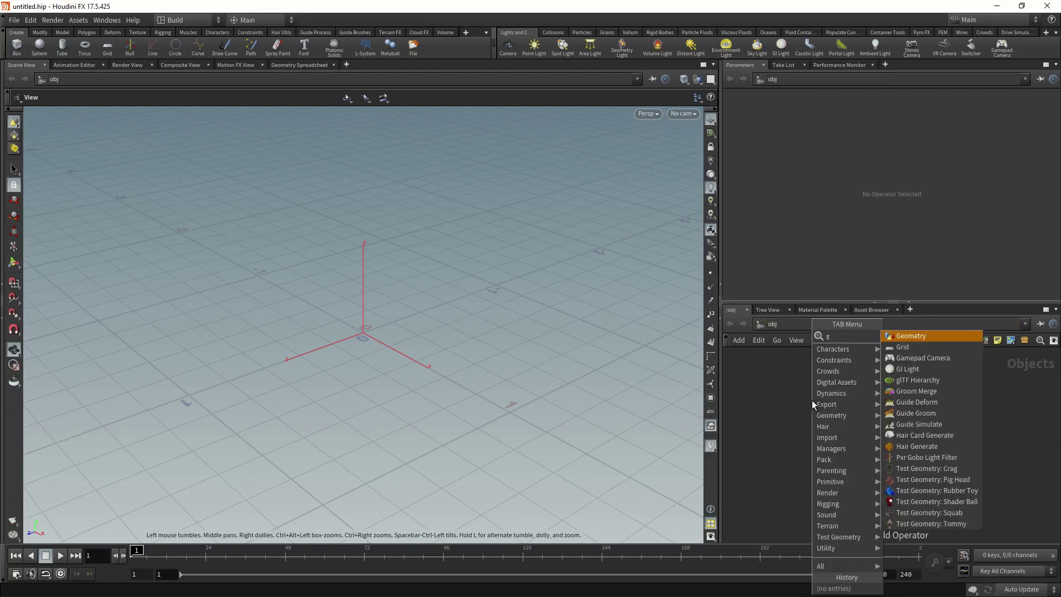
pyautogui.press('Escape')
pyautogui.click(860, 380)
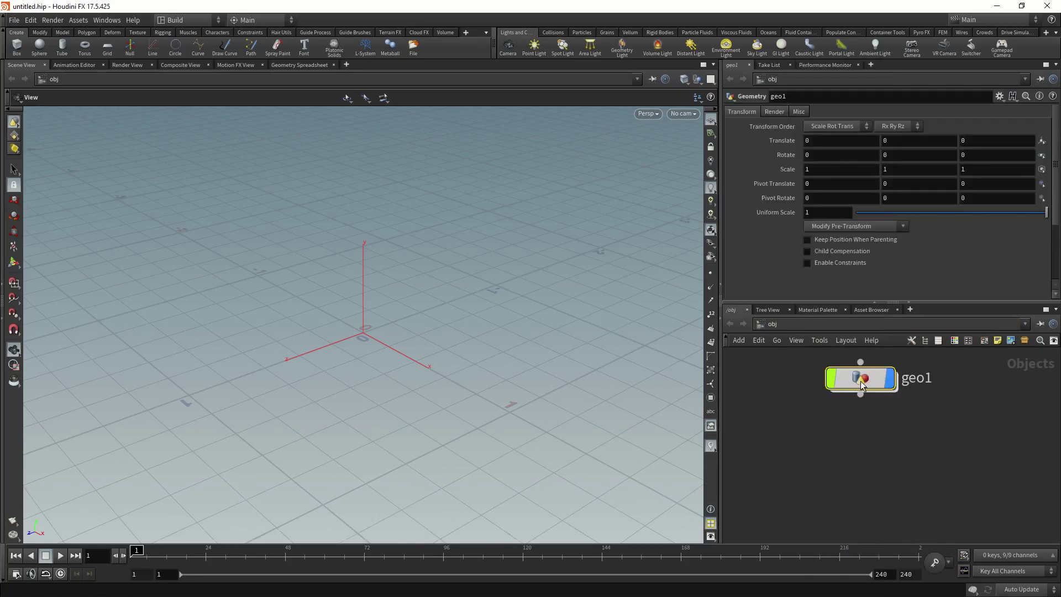
# Enter the new Geometry object and add a File node inside it
pyautogui.doubleClick(860, 380)
pyautogui.press('Tab')
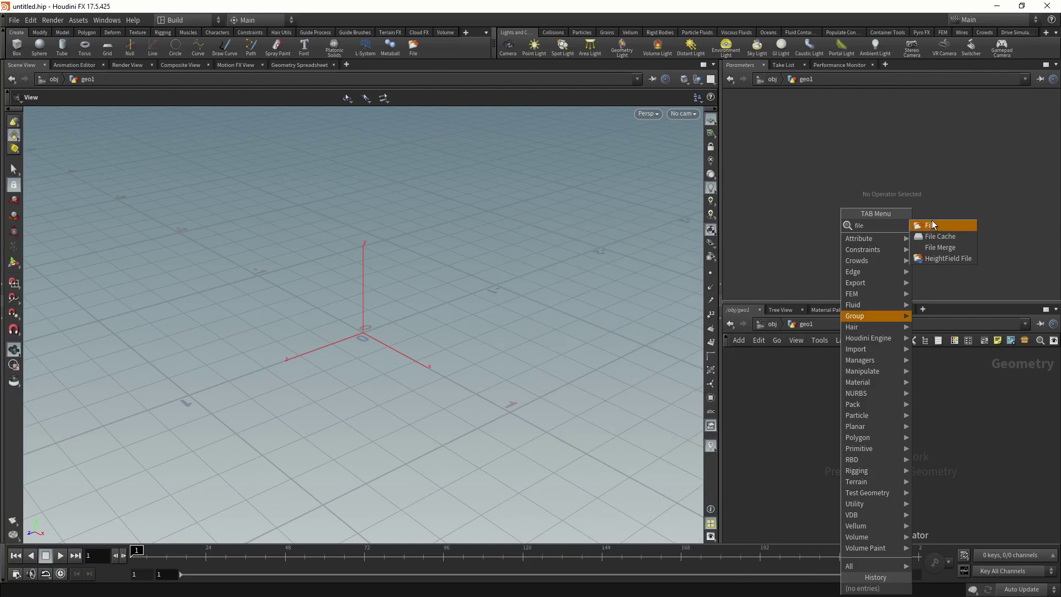
pyautogui.press('Escape')
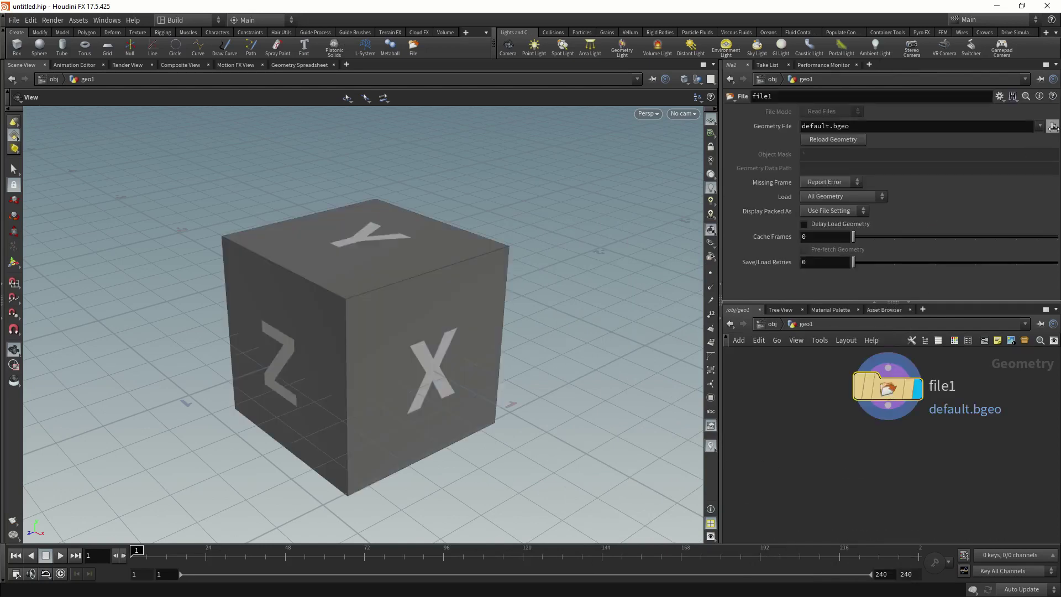
# Load set_01_multiUDIM.obj into the file1 node from the meshes folder, with files listed individually instead of as sequences
pyautogui.click(1041, 135)
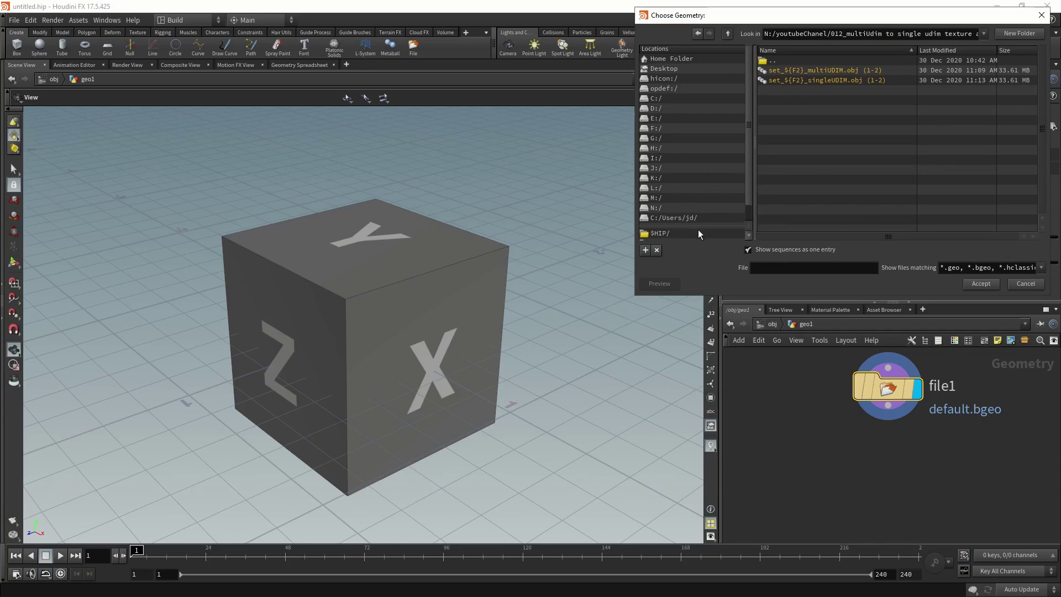
pyautogui.click(748, 250)
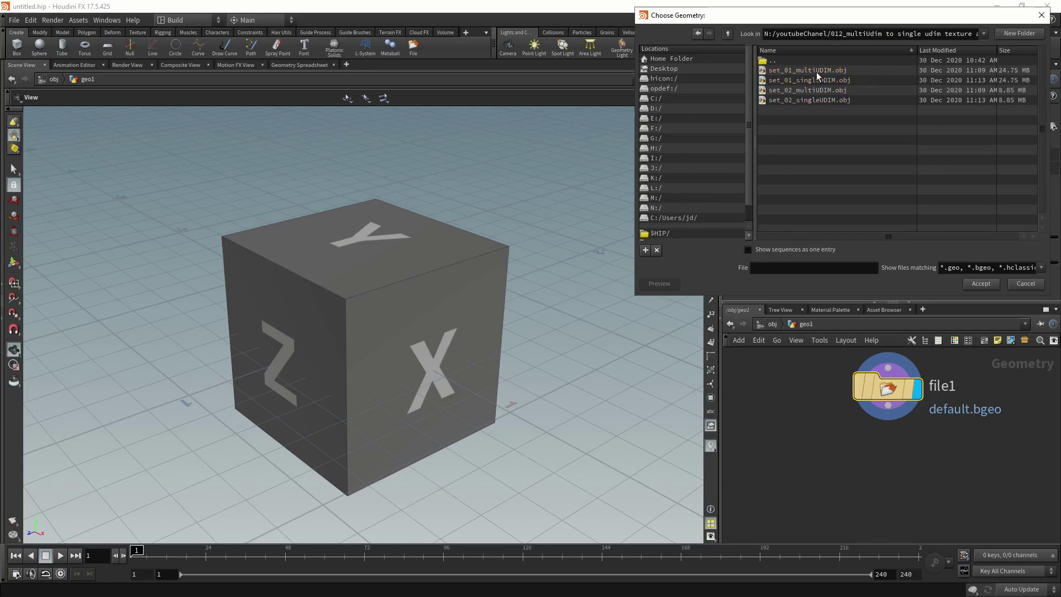
pyautogui.click(816, 71)
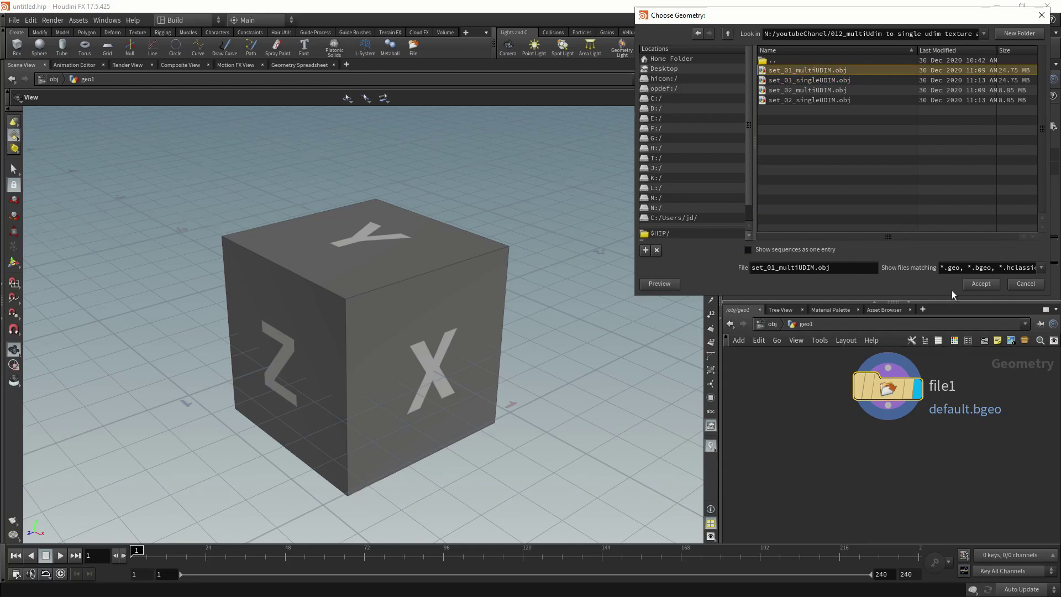
pyautogui.click(980, 284)
pyautogui.moveTo(342, 349); pyautogui.dragTo(464, 448)
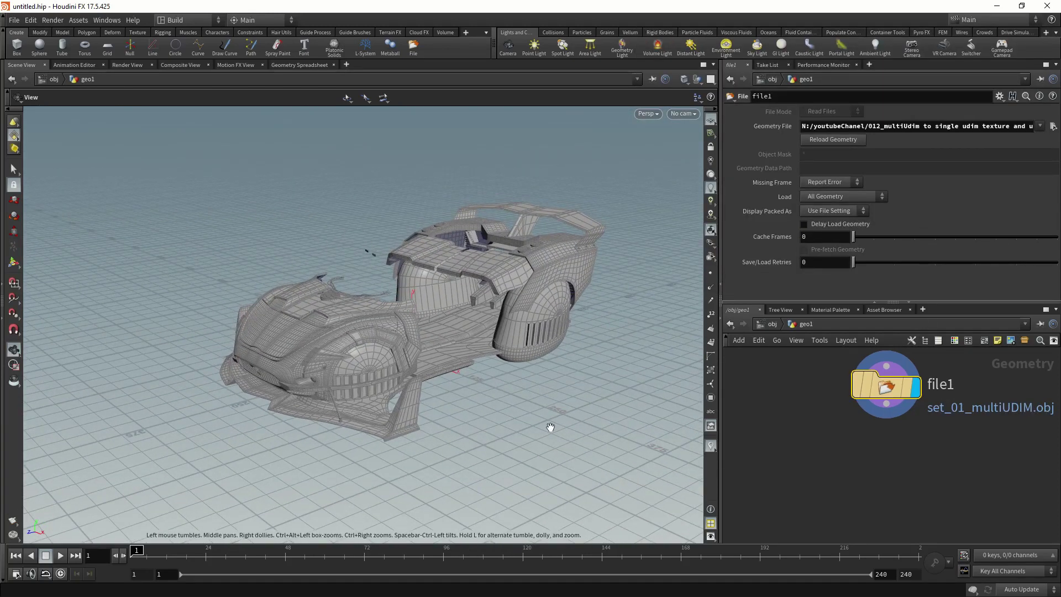
# Split the scene view into two side-by-side views and switch the Top view to the UV viewport
pyautogui.click(710, 80)
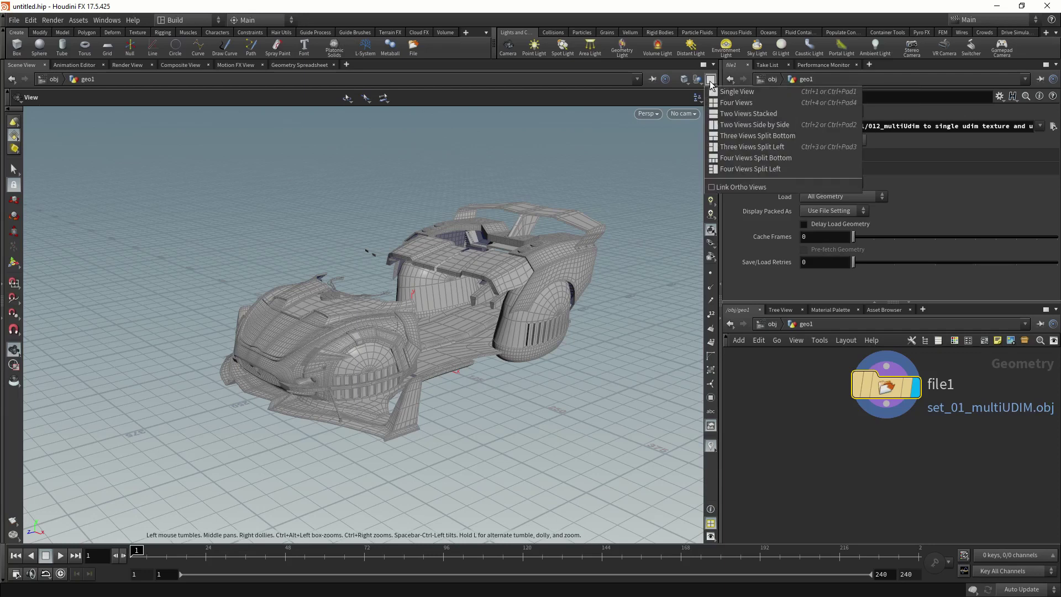
pyautogui.click(735, 124)
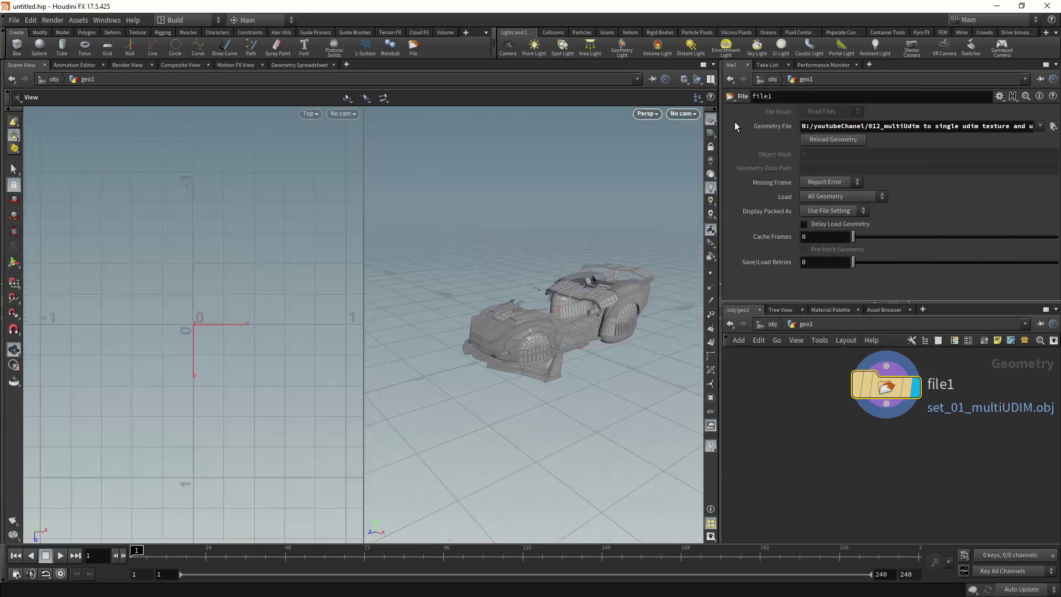
pyautogui.click(311, 114)
pyautogui.moveTo(346, 138)
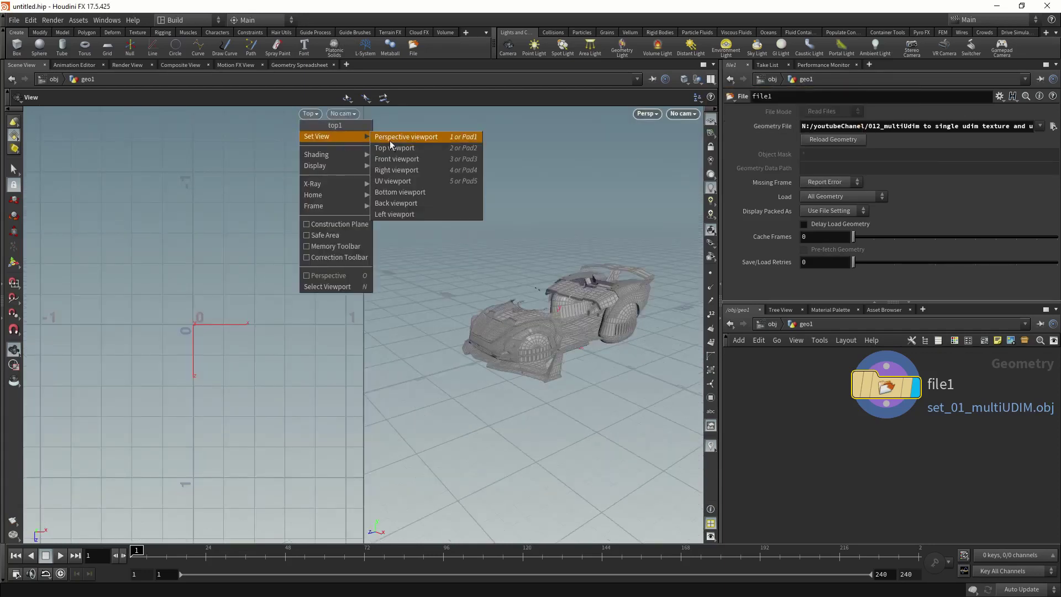
pyautogui.click(402, 177)
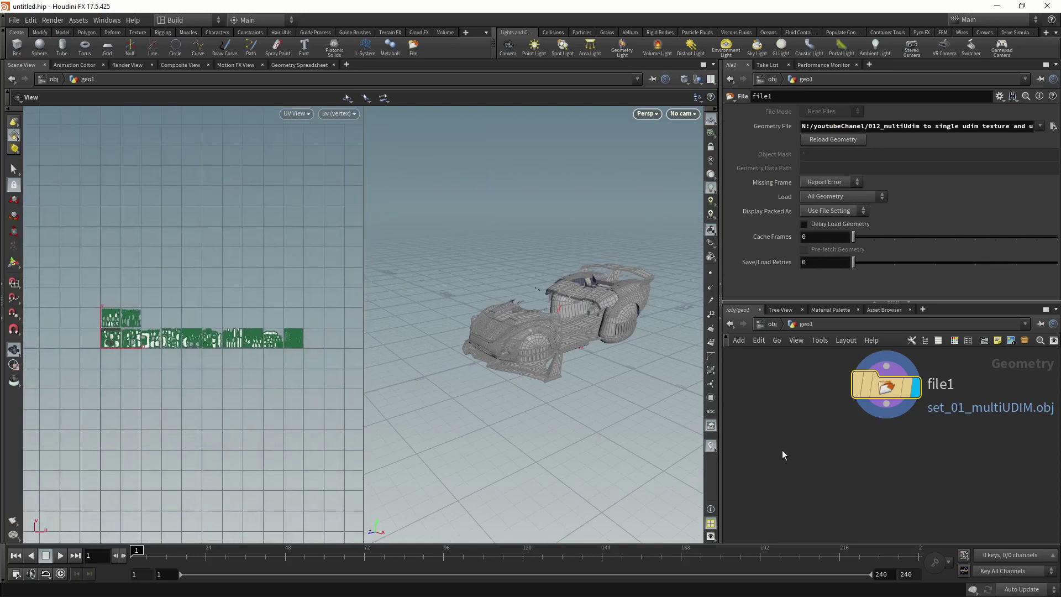
# Add a UV Layout node below file1 and set its Island Padding to 0
pyautogui.moveTo(893, 468); pyautogui.dragTo(870, 469, button='middle')
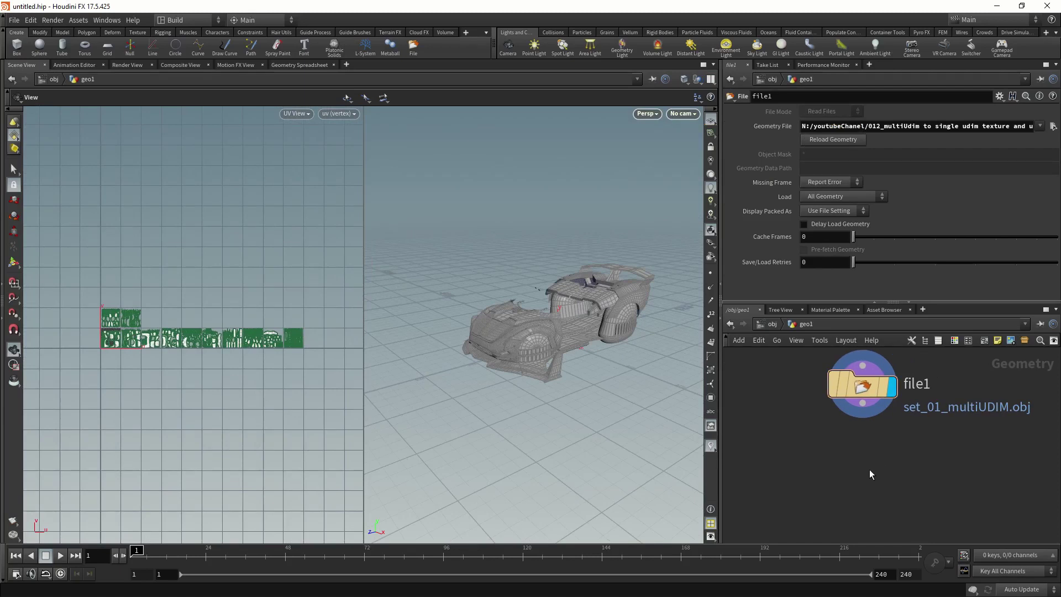
pyautogui.press('Tab')
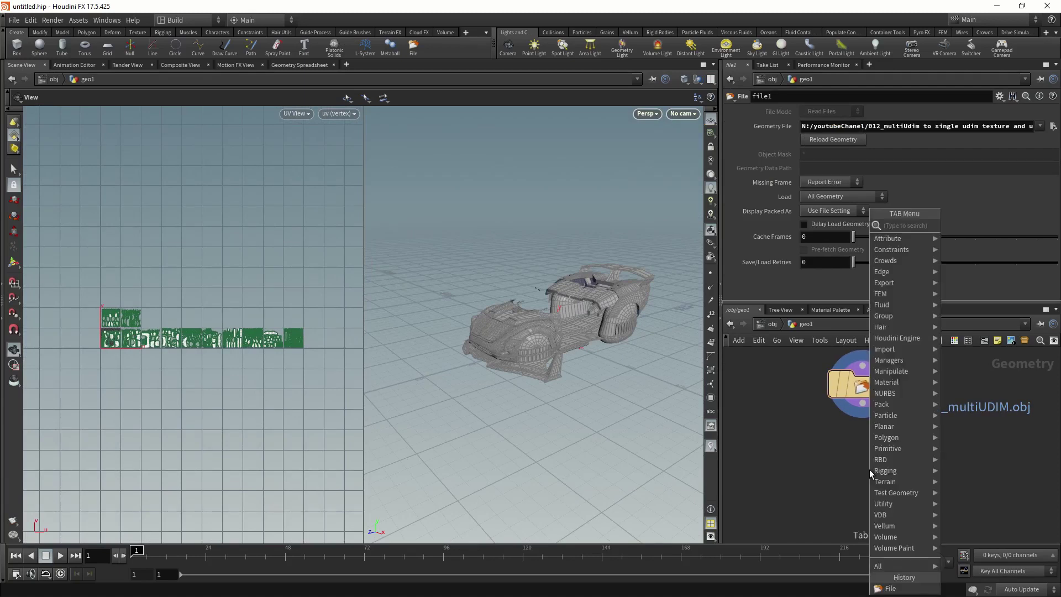
pyautogui.write('uvl')
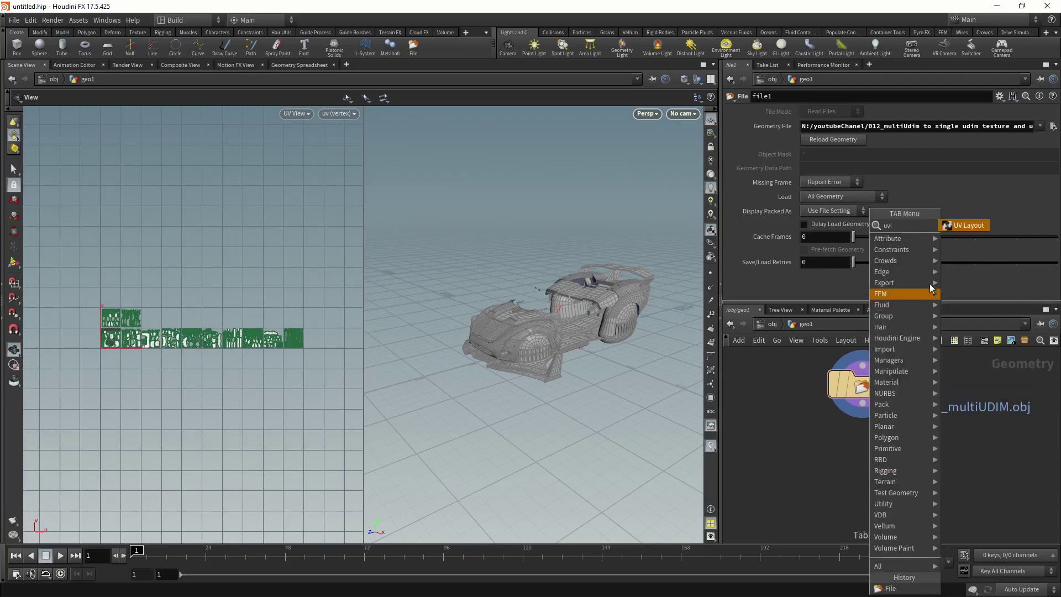
pyautogui.click(964, 225)
pyautogui.click(850, 489)
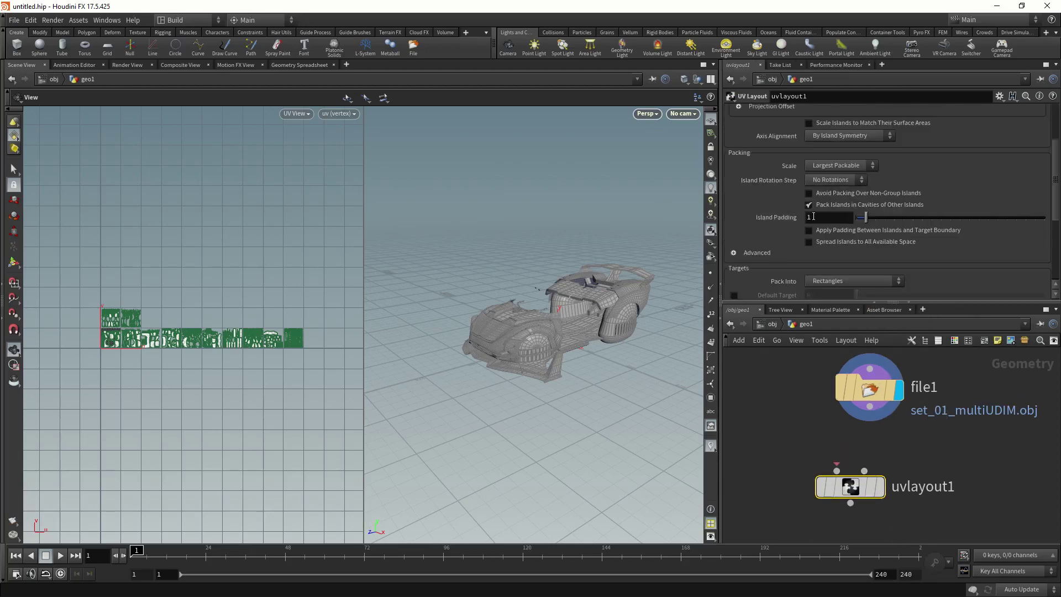
pyautogui.moveTo(866, 217); pyautogui.dragTo(855, 218)
# Inspect the original multi-tile UVs, connect file1 to the first input of uvlayout1 and display the UV Layout result
pyautogui.scroll(10, 208, 354)
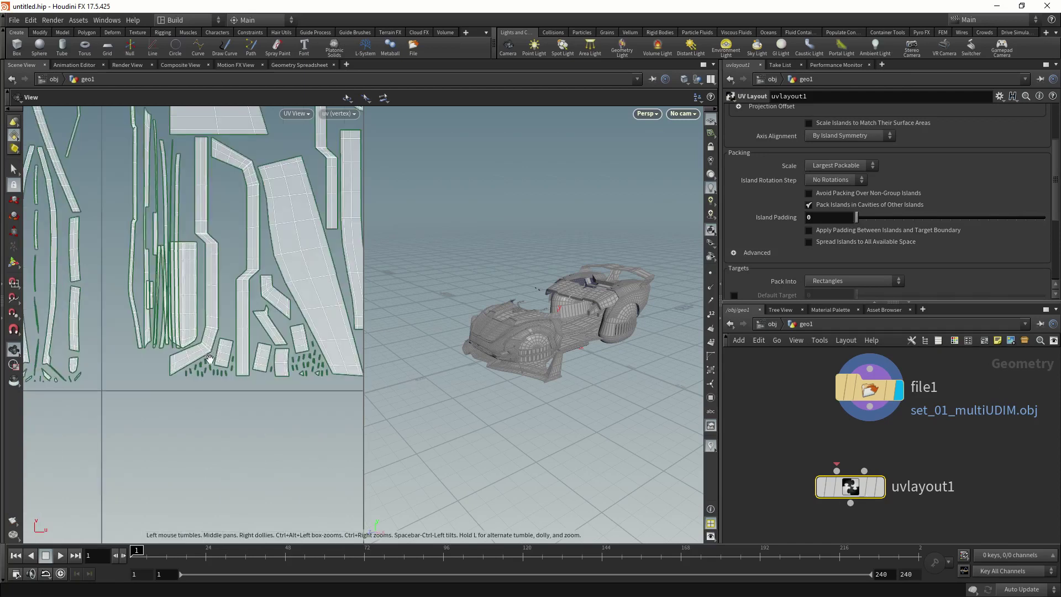
pyautogui.scroll(-10, 73, 364)
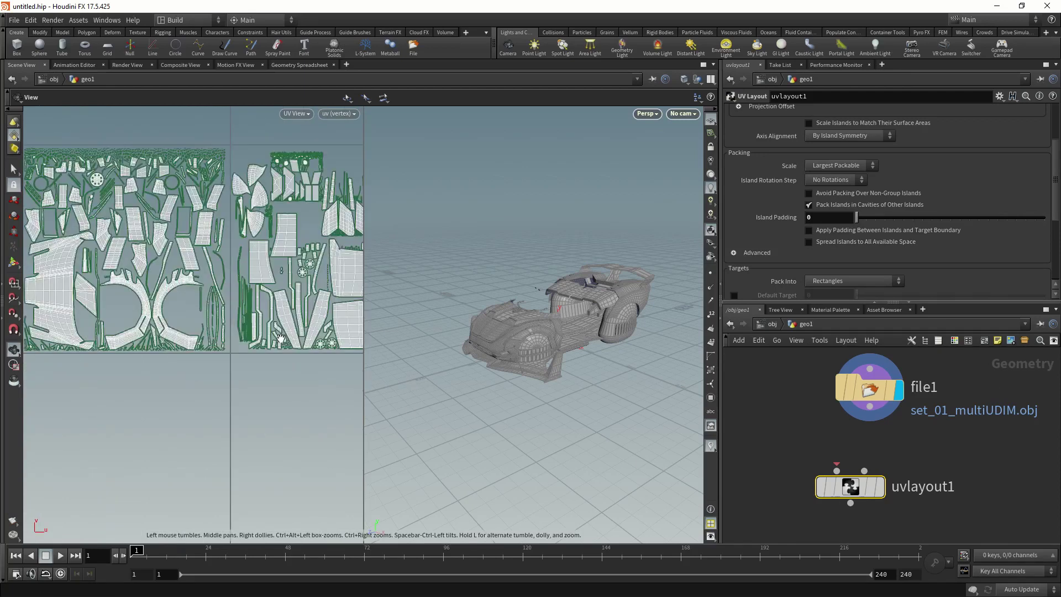
pyautogui.click(879, 487)
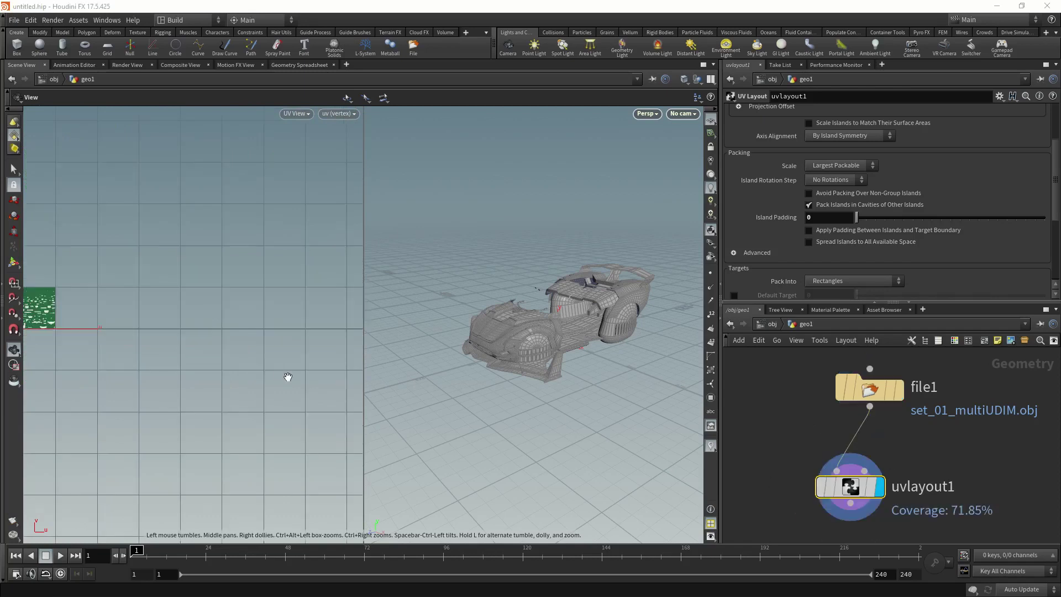
# Examine how uvlayout1 packs the car's UV islands into the single UV tile
pyautogui.scroll(5, 238, 362)
pyautogui.moveTo(142, 202); pyautogui.dragTo(218, 190, button='middle')
pyautogui.scroll(2, 232, 354)
pyautogui.scroll(2, 232, 354)
pyautogui.moveTo(237, 319); pyautogui.dragTo(236, 382, button='middle')
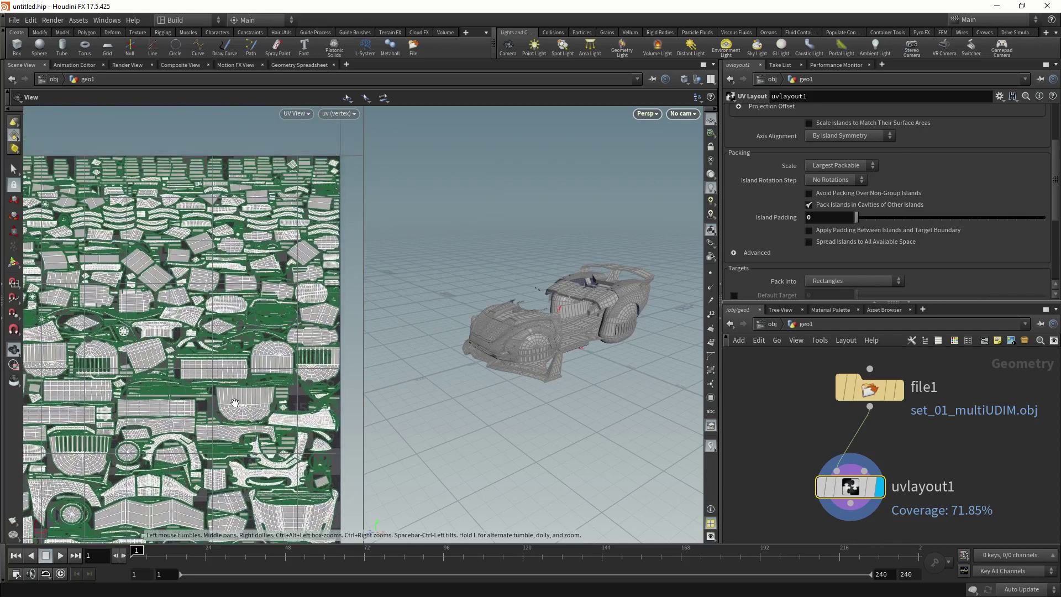
pyautogui.scroll(-3, 236, 378)
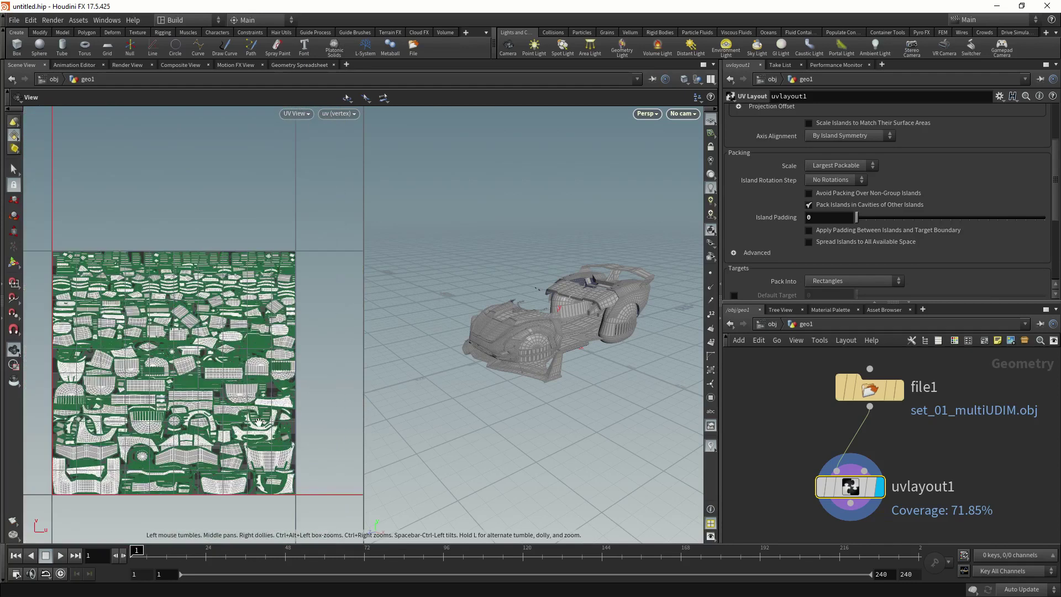
pyautogui.scroll(-3, 927, 458)
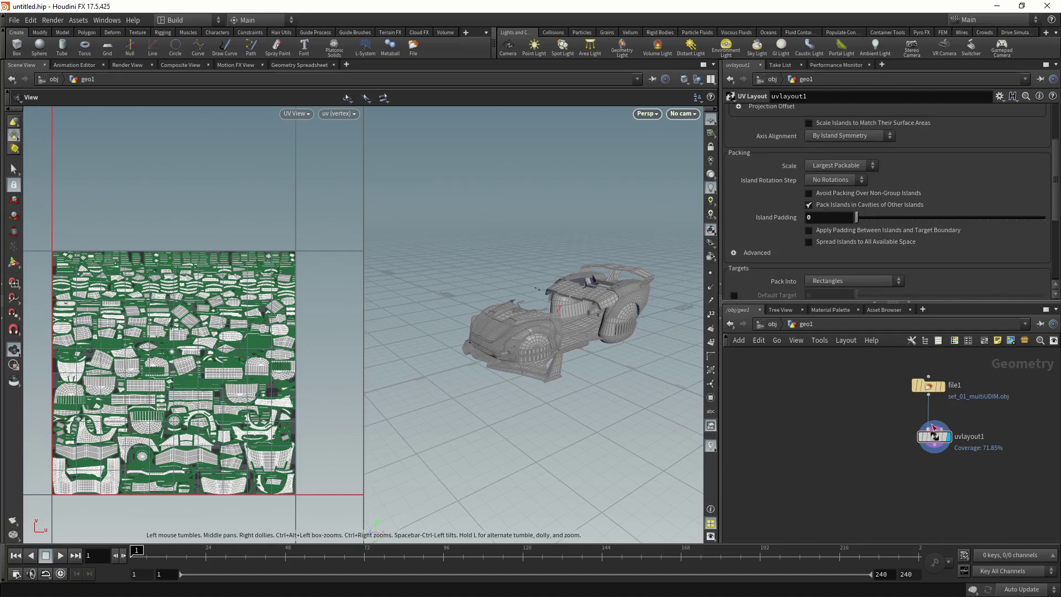
# Duplicate file1 below uvlayout1 and change the copy's Geometry File name to set_01_houdiniSingleUDIM.obj
pyautogui.moveTo(929, 388)
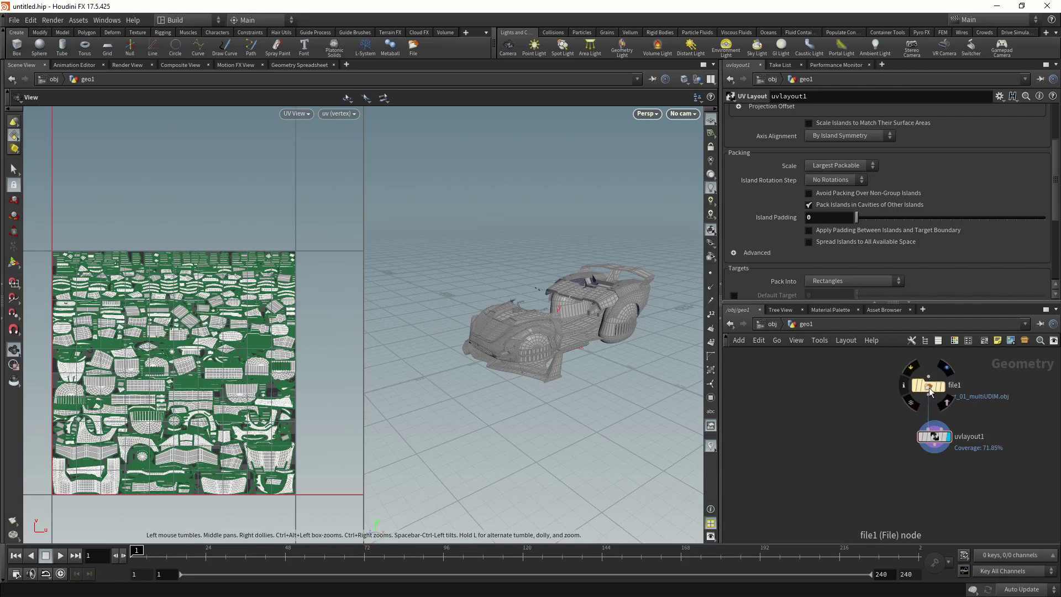
pyautogui.keyDown('alt'); pyautogui.moveTo(930, 391); pyautogui.dragTo(923, 518); pyautogui.keyUp('alt')
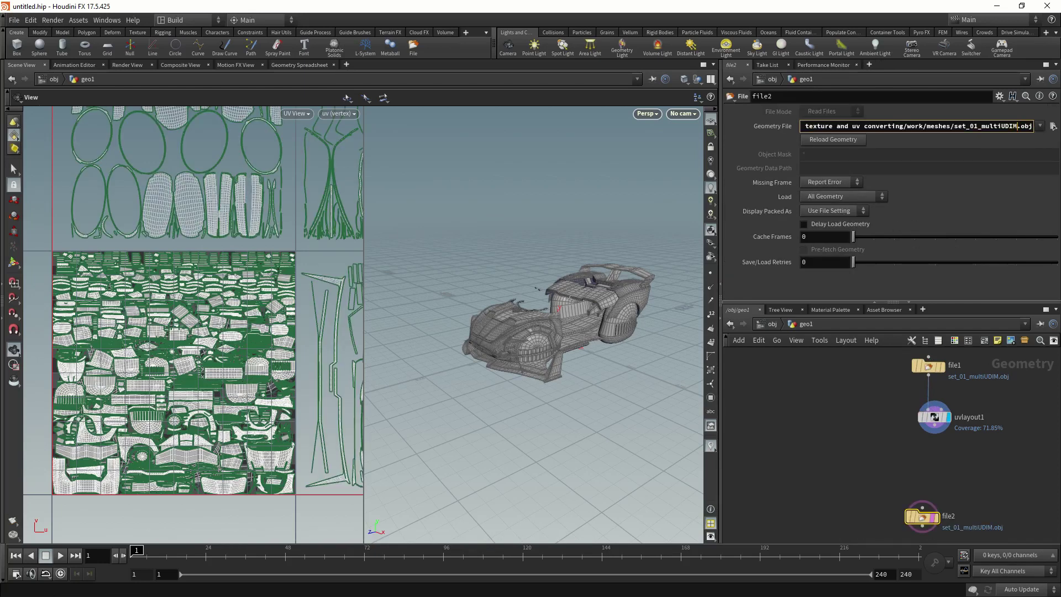
pyautogui.write('houdiniSingle')
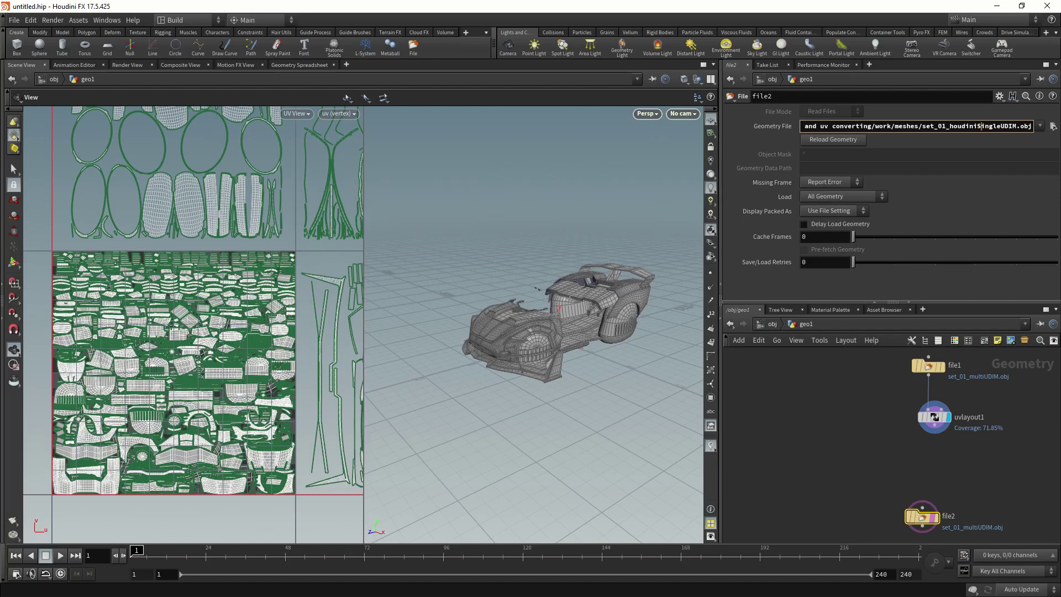
# Check which mesh files already exist in the meshes folder in File Explorer and return to Houdini
pyautogui.hotkey('alt', 'Tab')
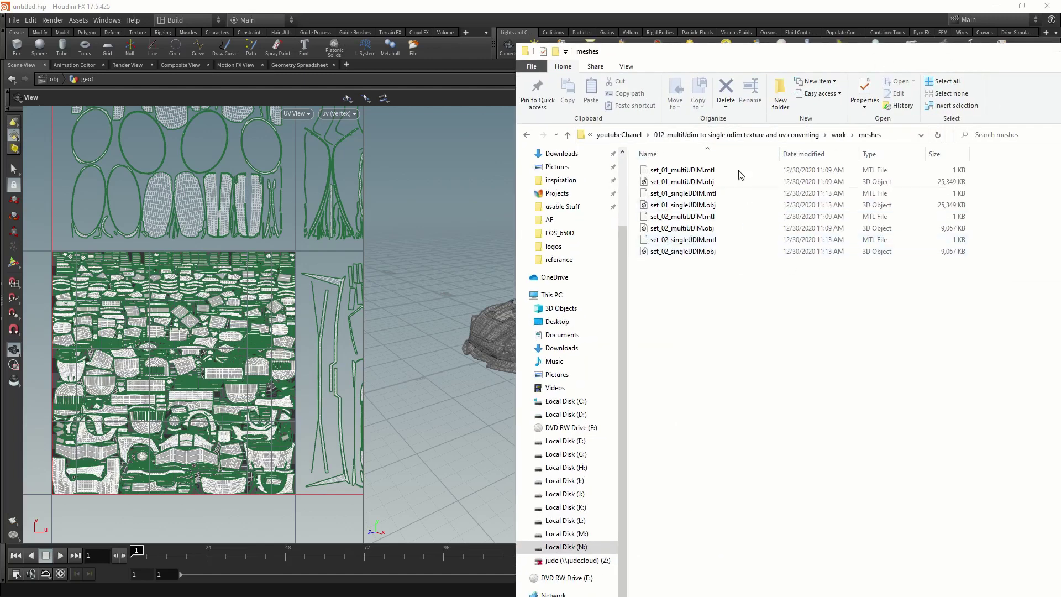
pyautogui.moveTo(757, 50); pyautogui.dragTo(757, 61)
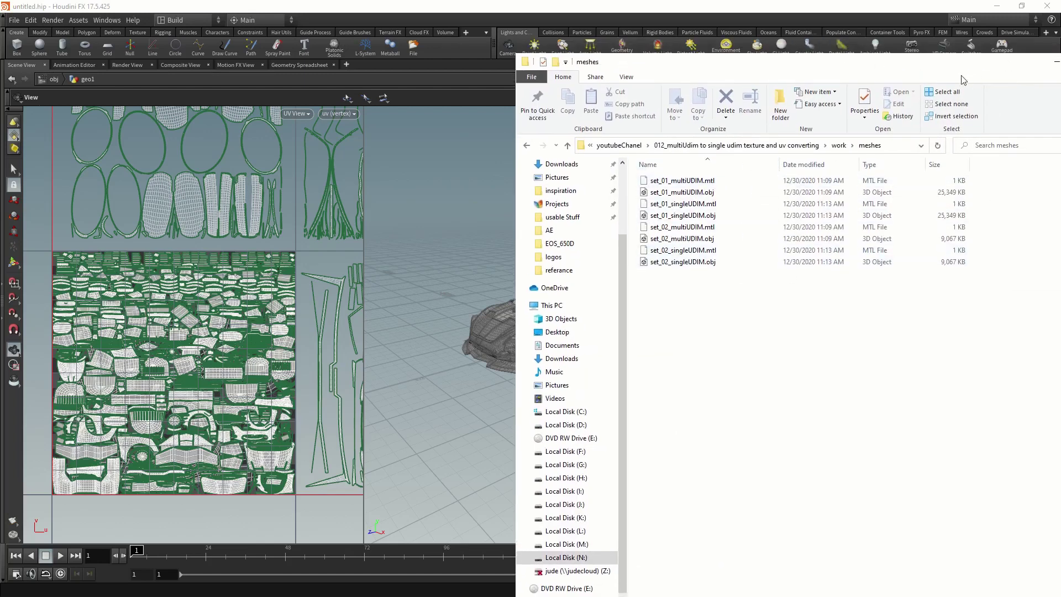
pyautogui.hotkey('alt', 'Tab')
# Connect the uvlayout1 output to file2 and change its File Mode so the node writes the mesh to disk
pyautogui.press('Return')
pyautogui.moveTo(922, 504); pyautogui.dragTo(937, 436)
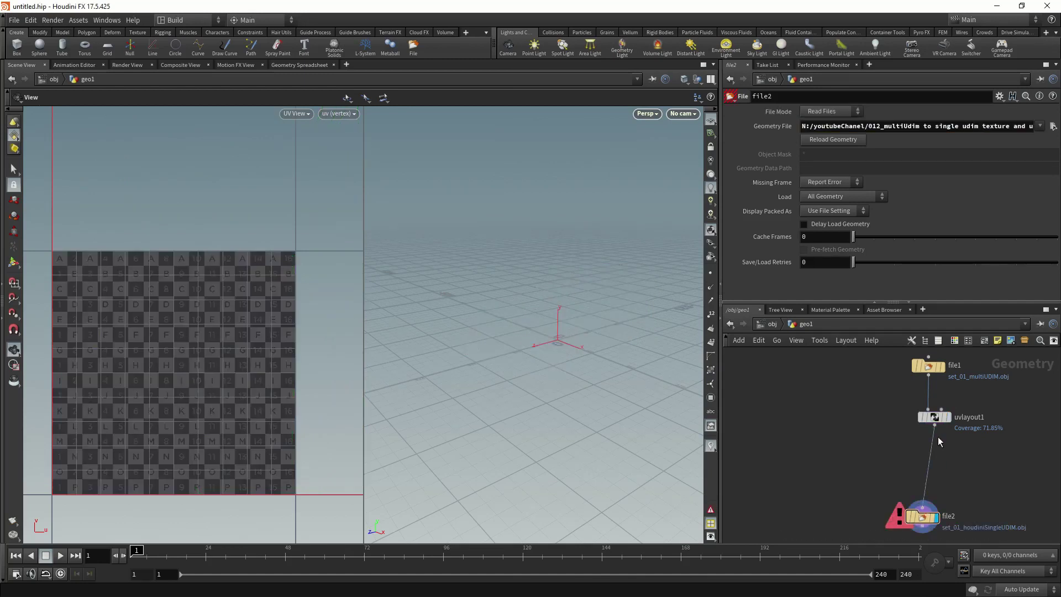
pyautogui.click(844, 111)
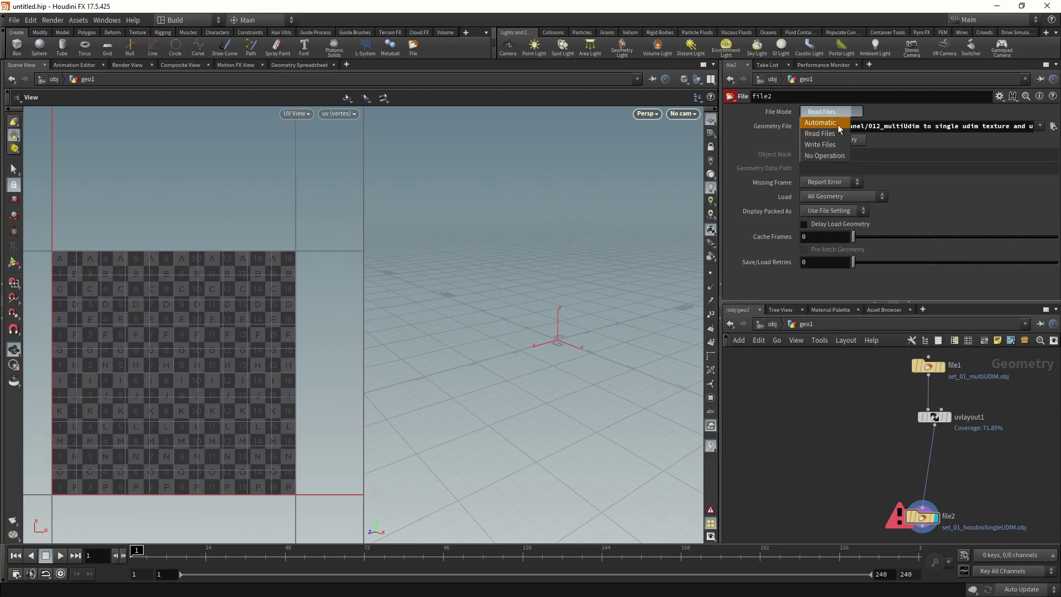
# Switch to File Explorer and check the exported set_01_houdiniSingleUDIM.obj in the meshes folder
pyautogui.hotkey('alt', 'Tab')
pyautogui.click(486, 169)
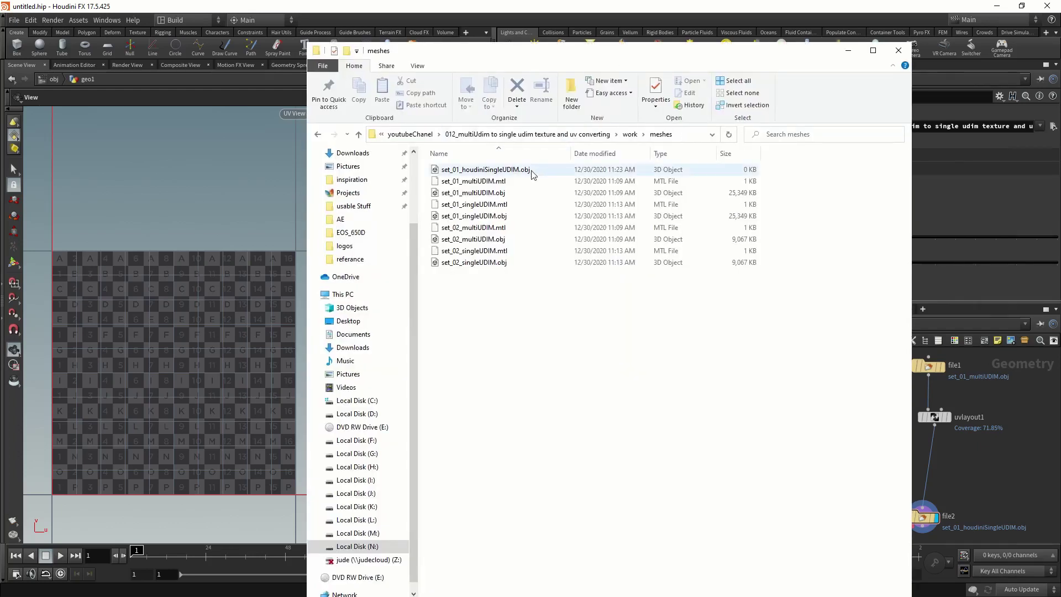